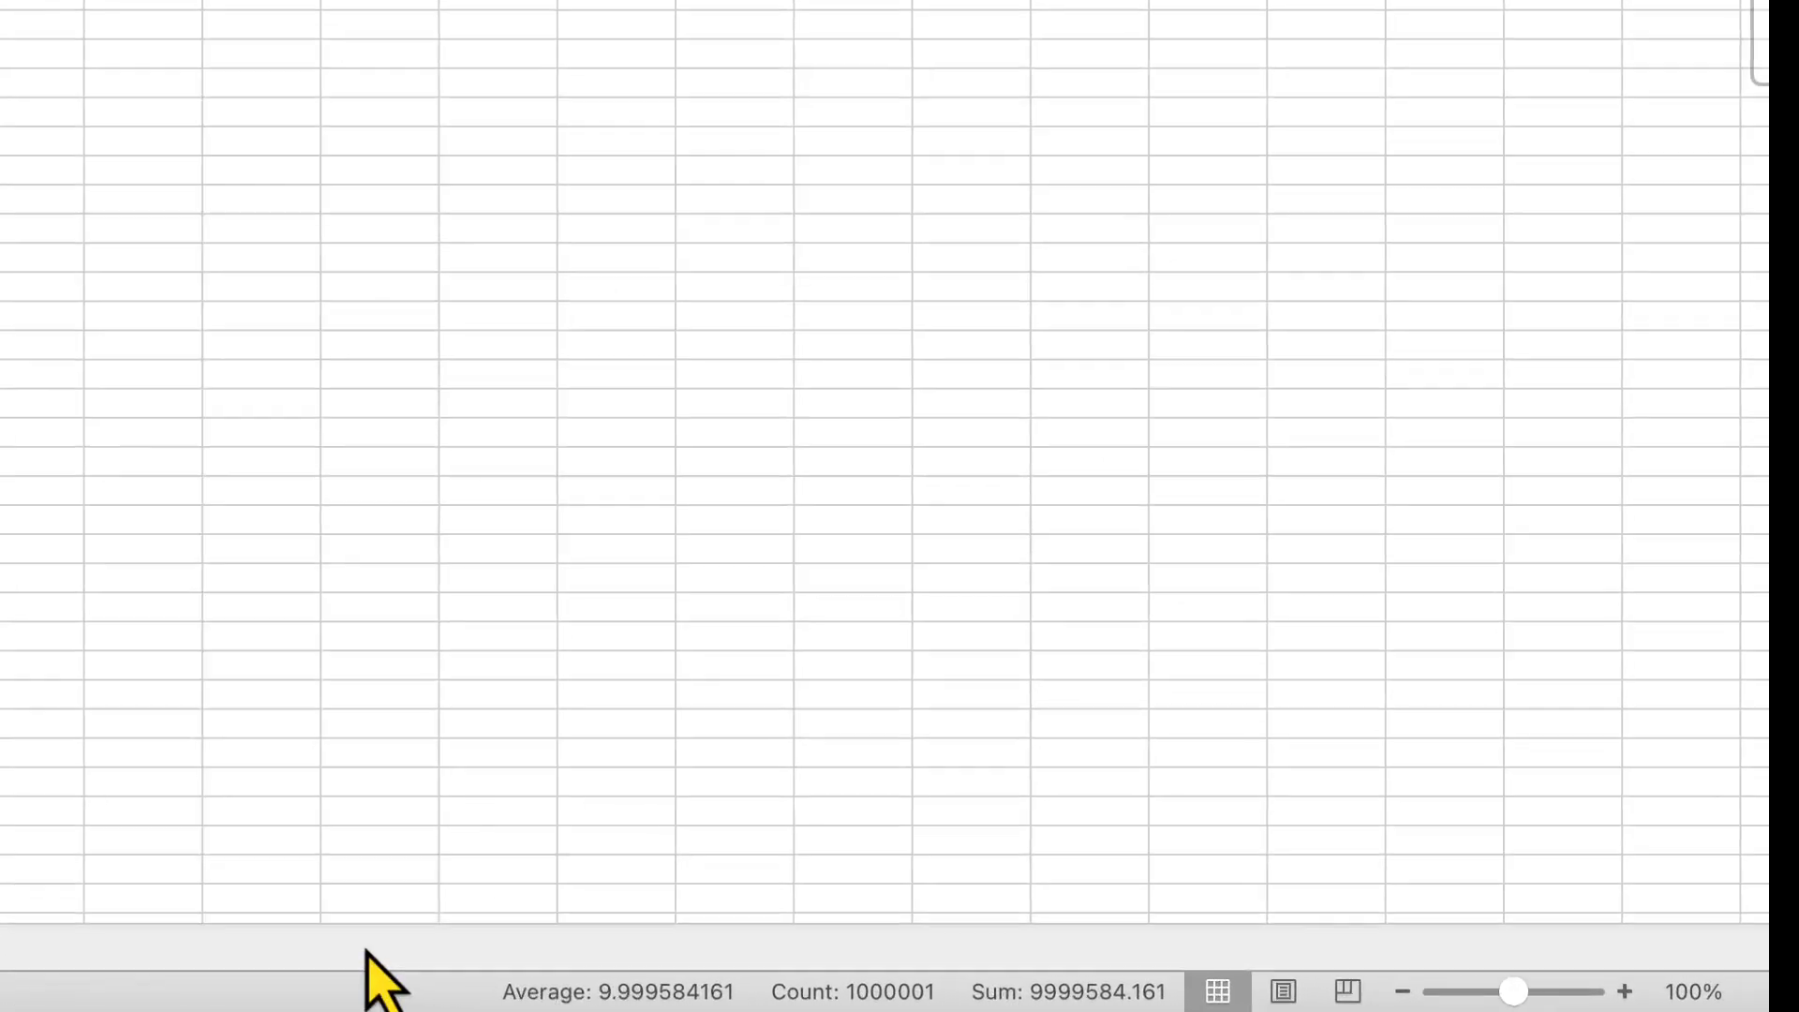
Insert a histogram chart of the values in column A
mouse_move(516, 983)
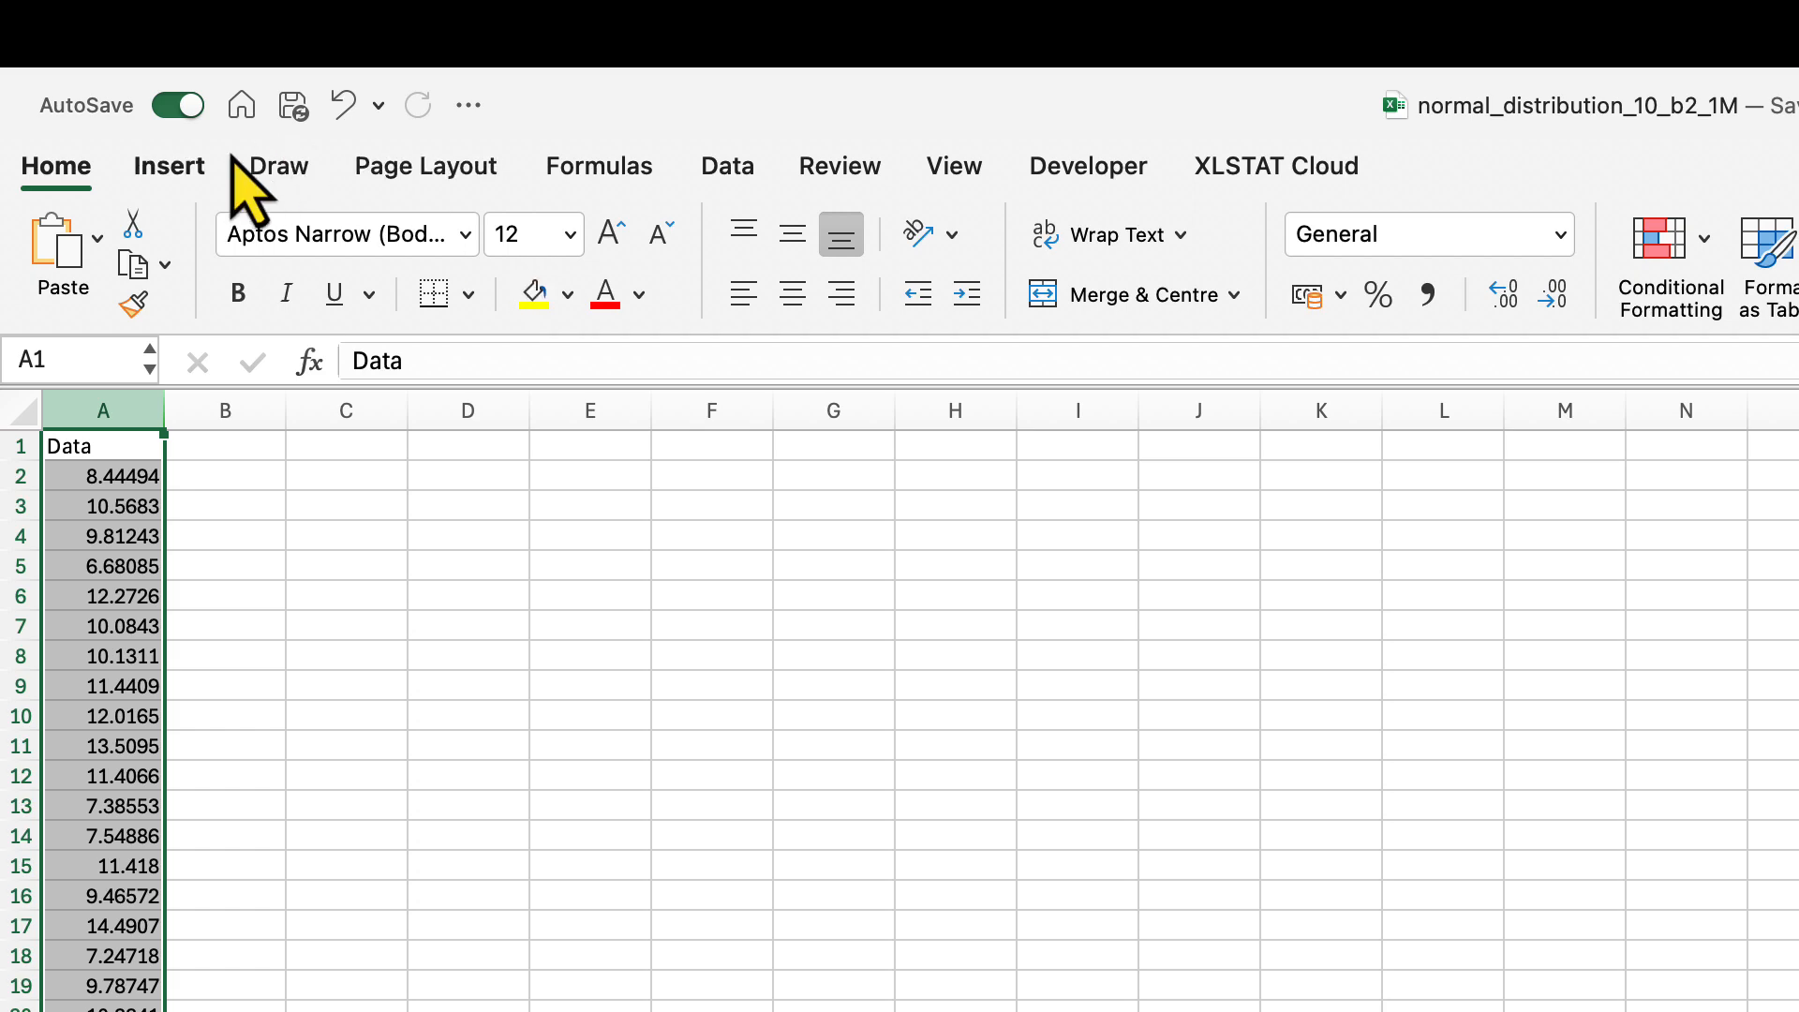
click(168, 166)
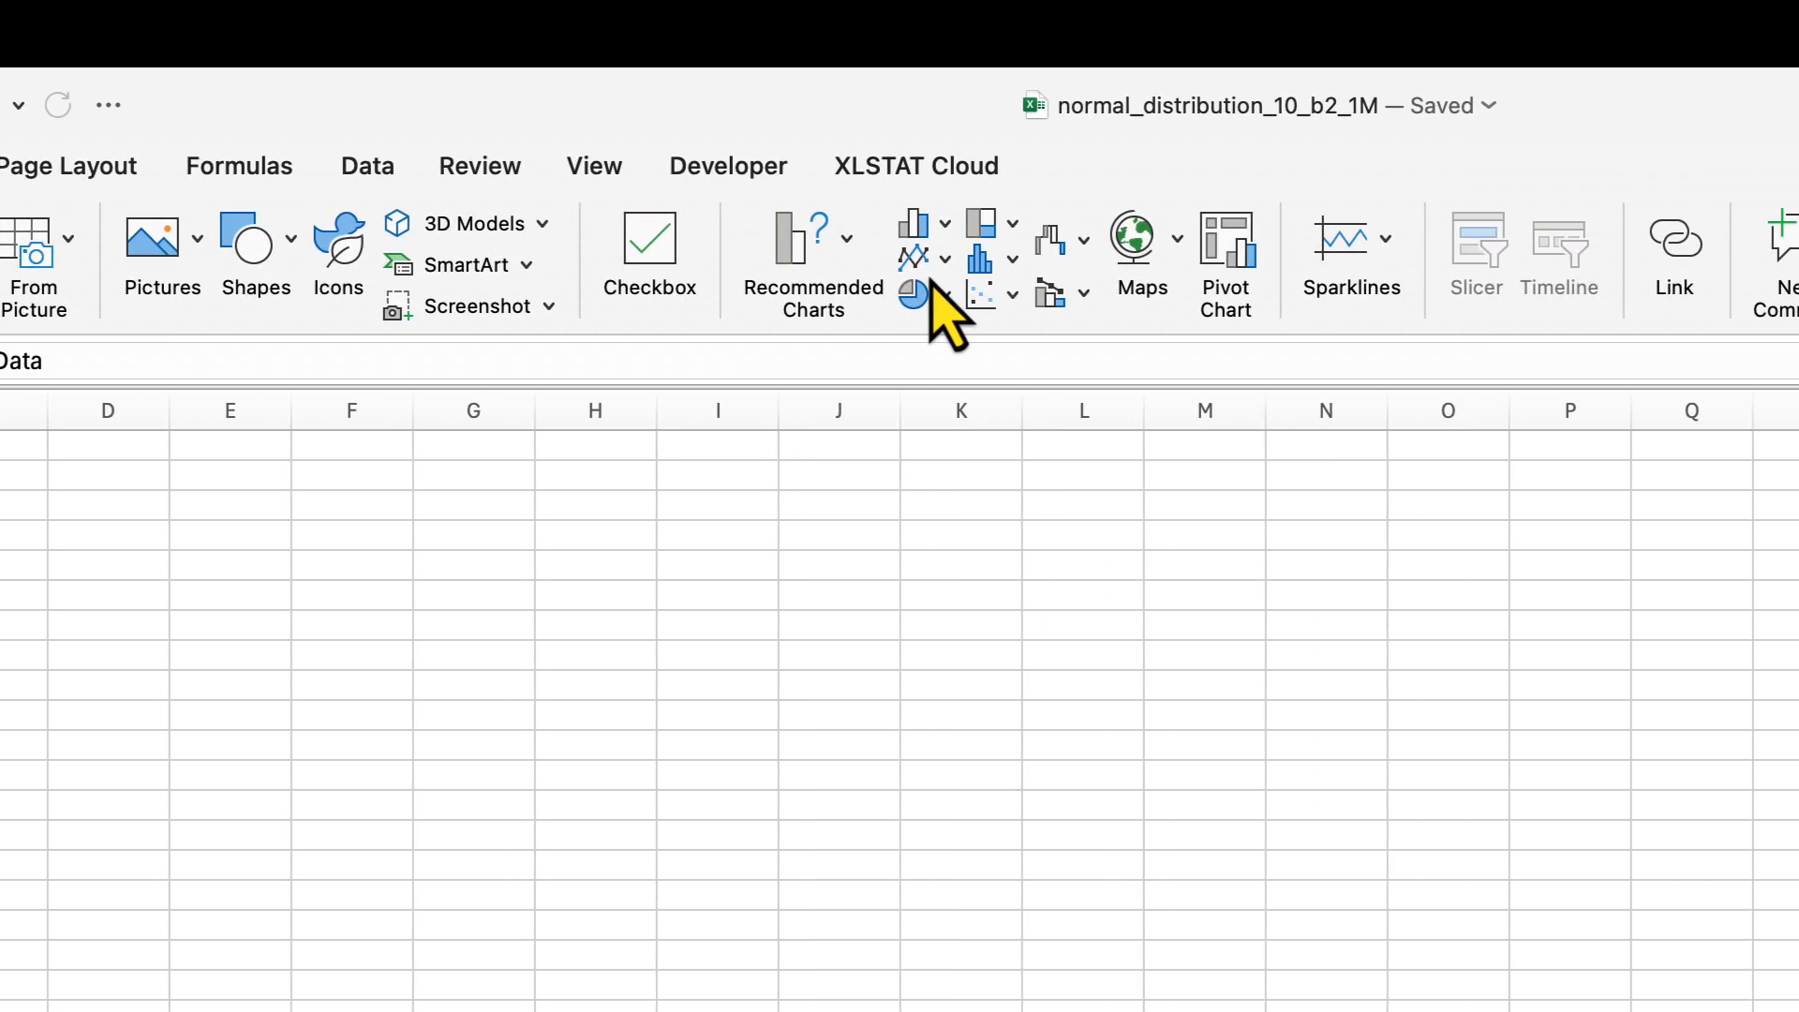
click(1350, 258)
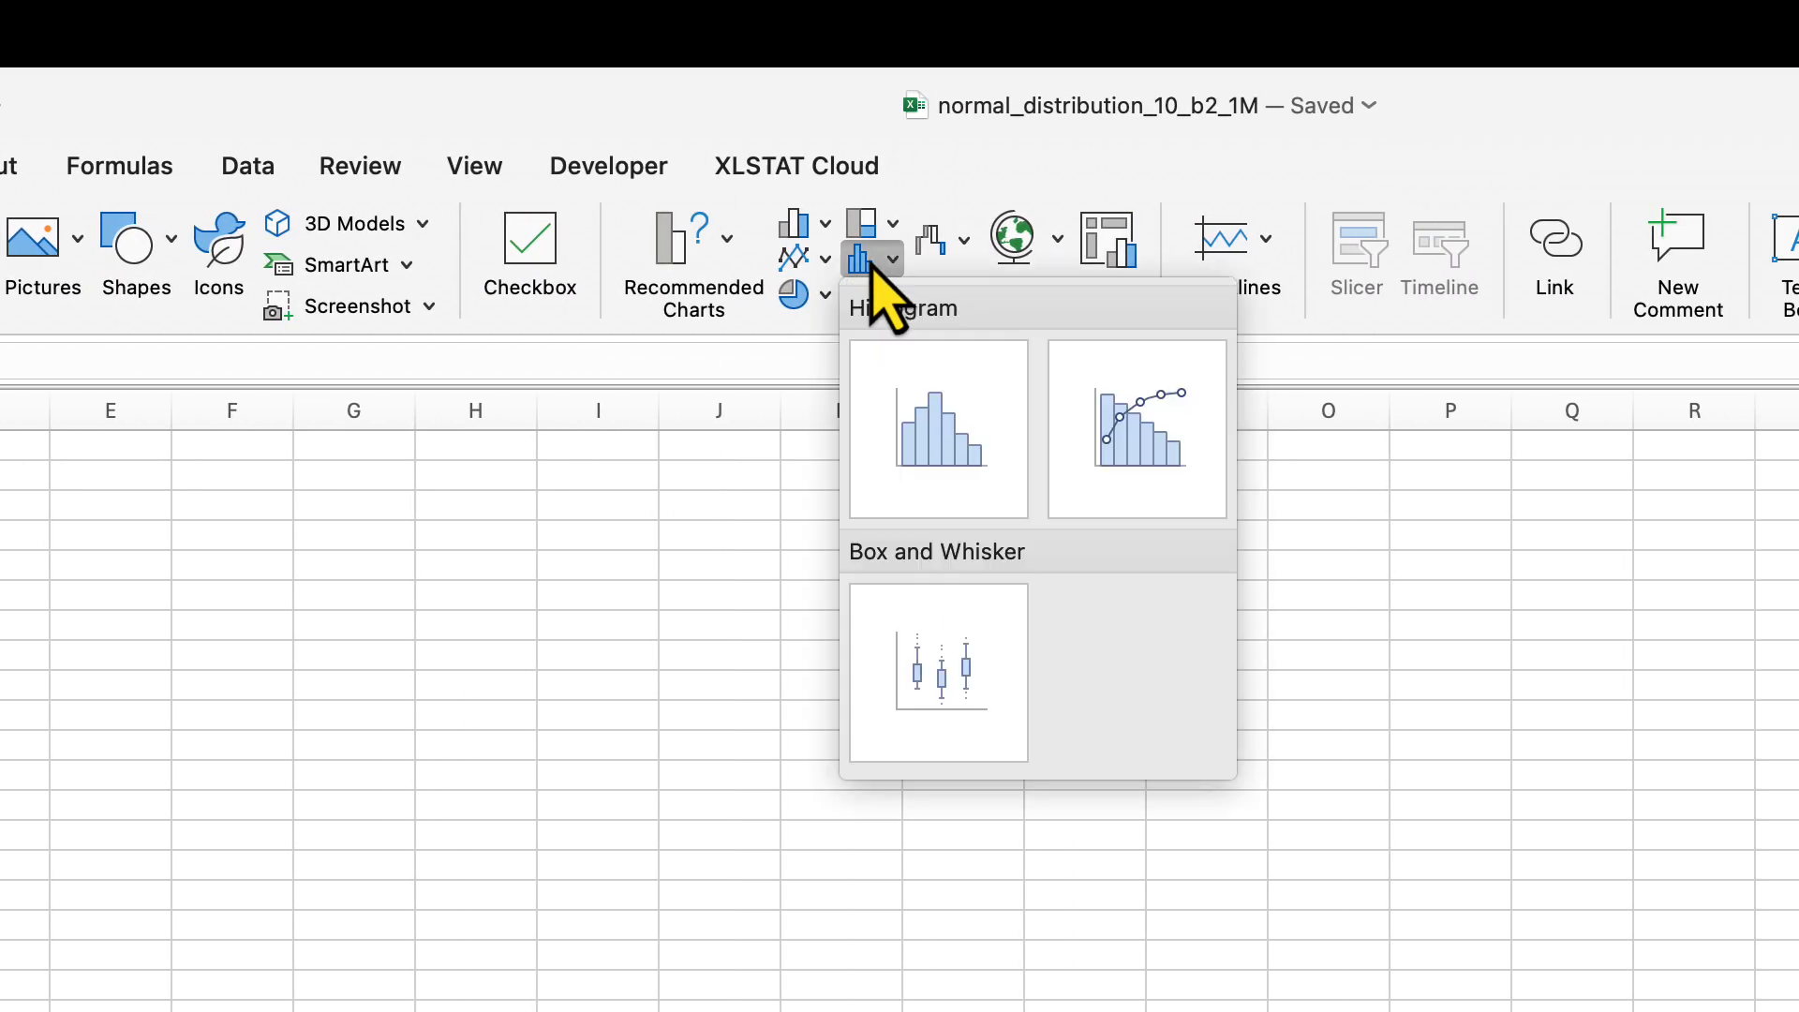
click(928, 427)
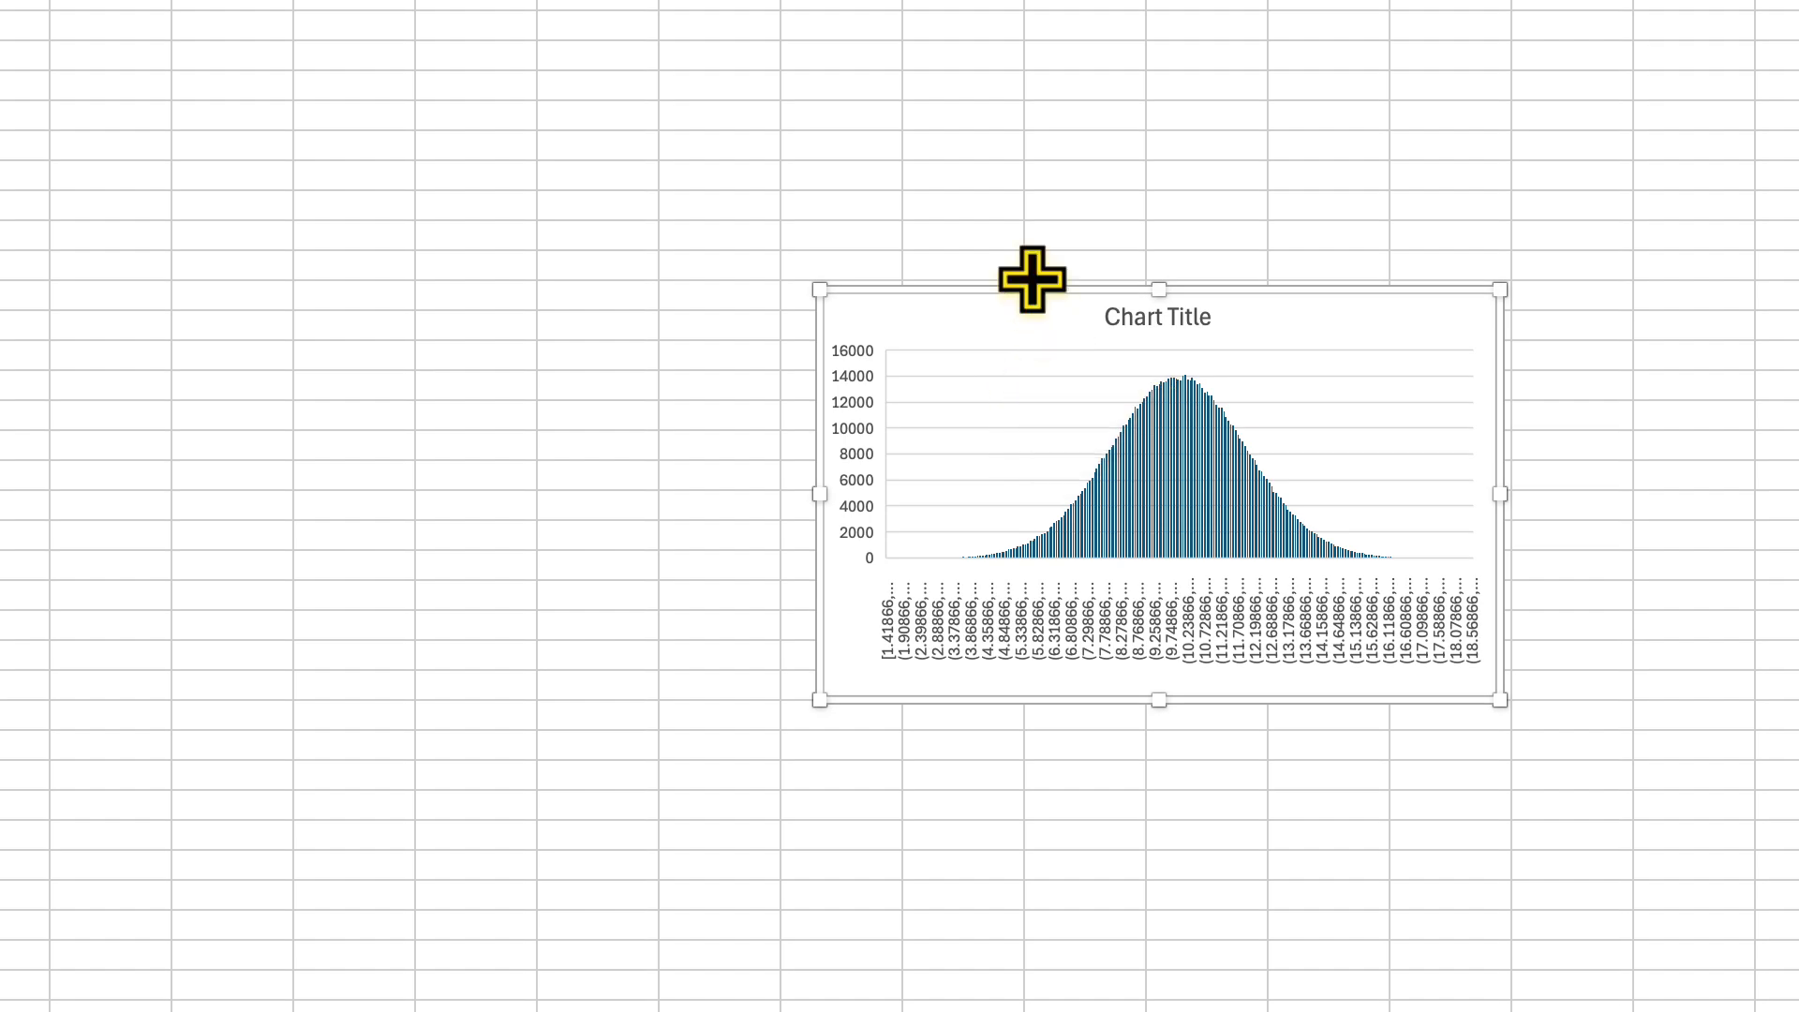
Enlarge the histogram and move it next to the data, with its upper-left corner in column C near row 2
drag(1026, 281, 792, 356)
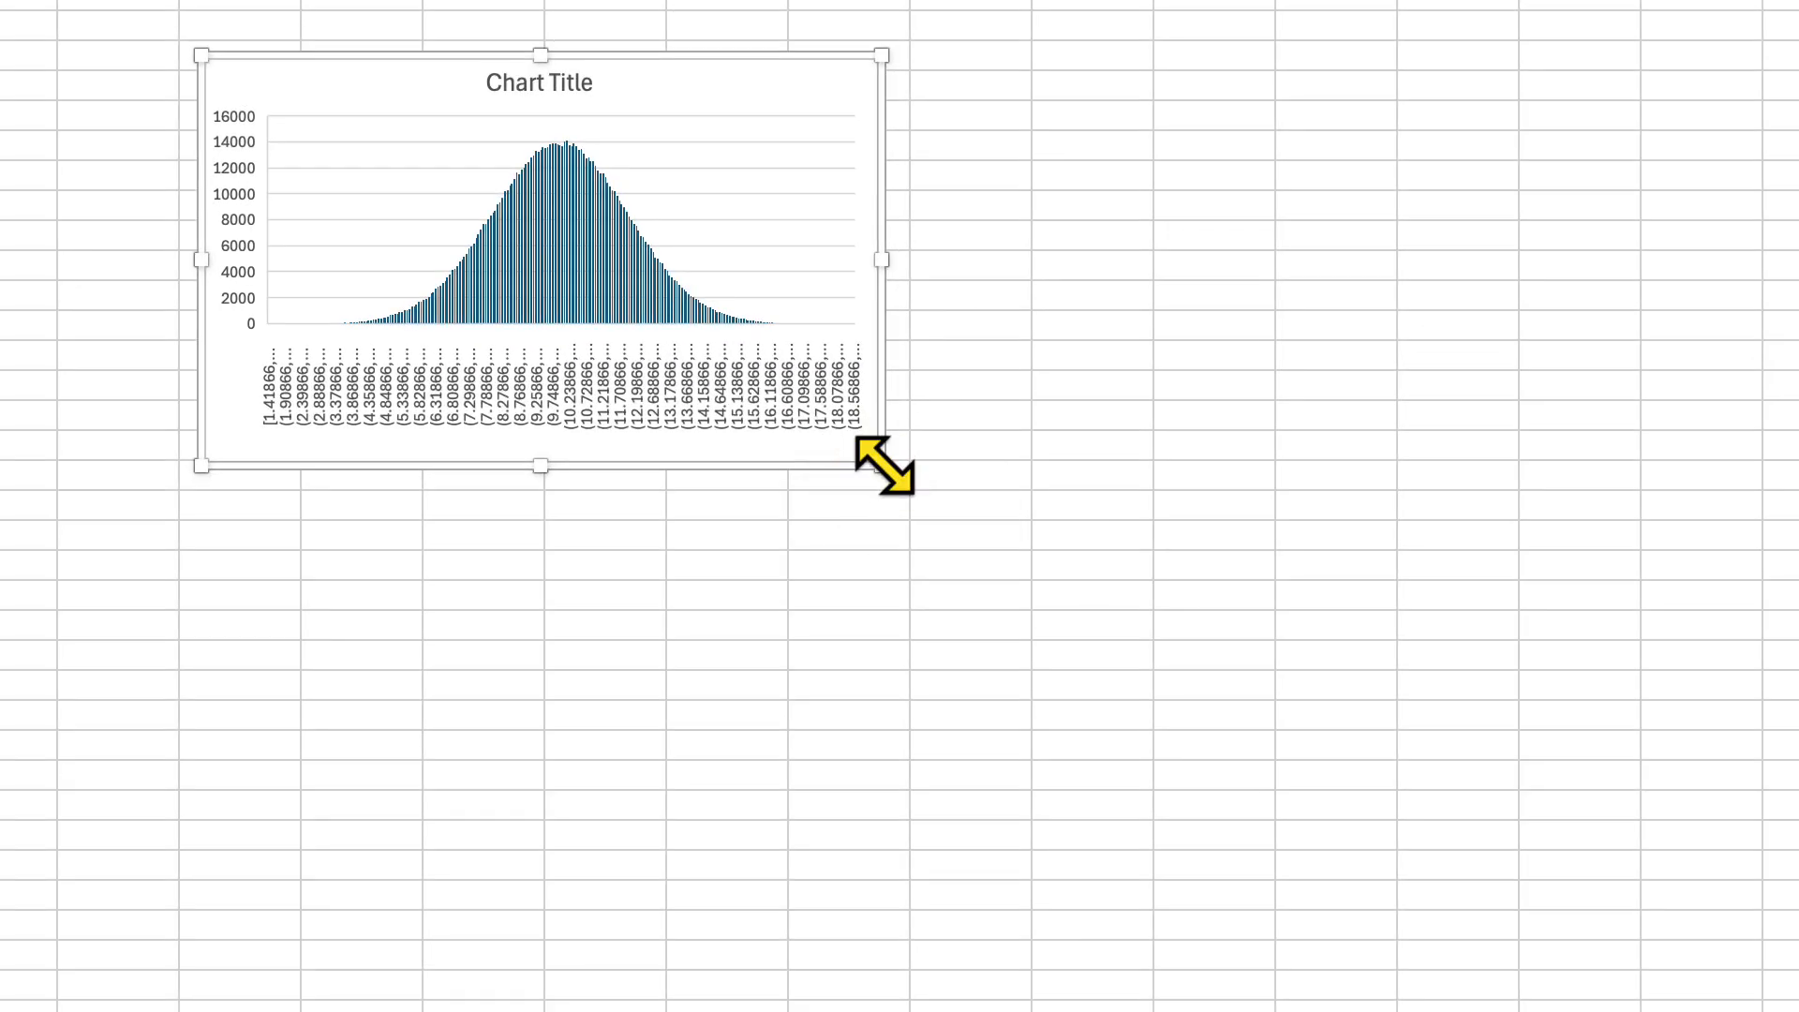
drag(1277, 759, 1515, 876)
drag(1124, 600, 1164, 643)
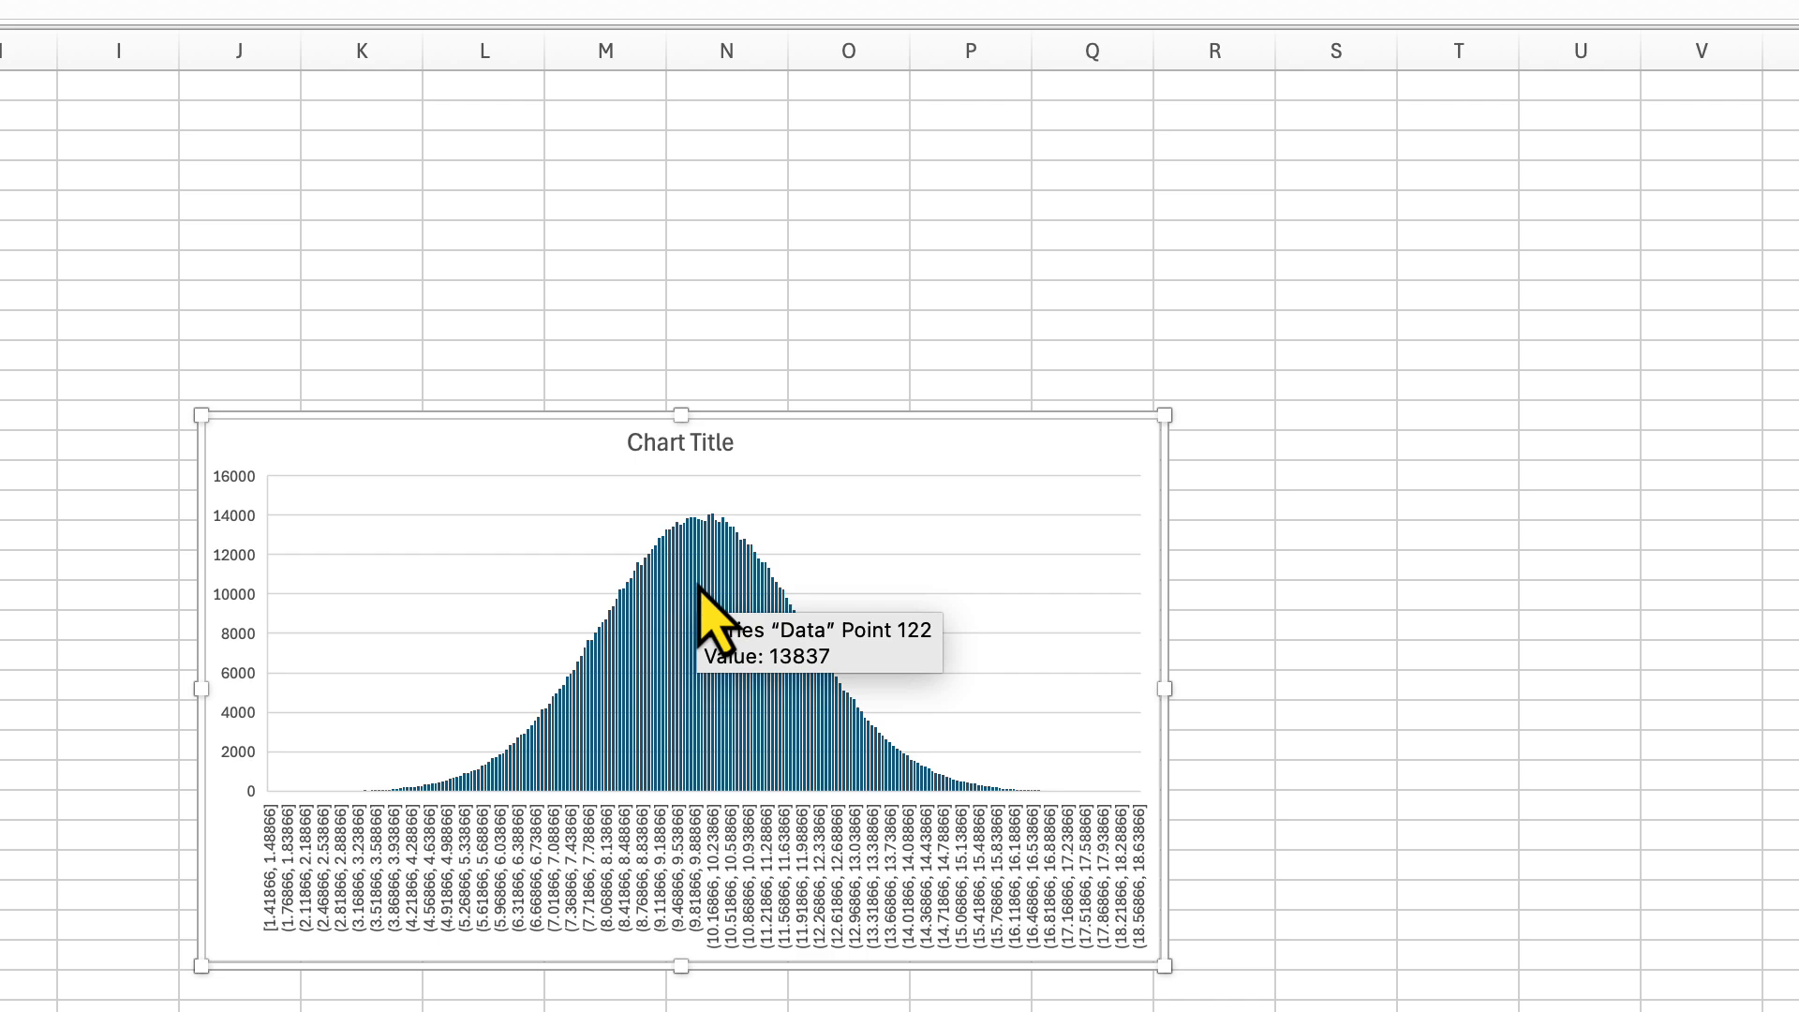
drag(529, 435, 17, 263)
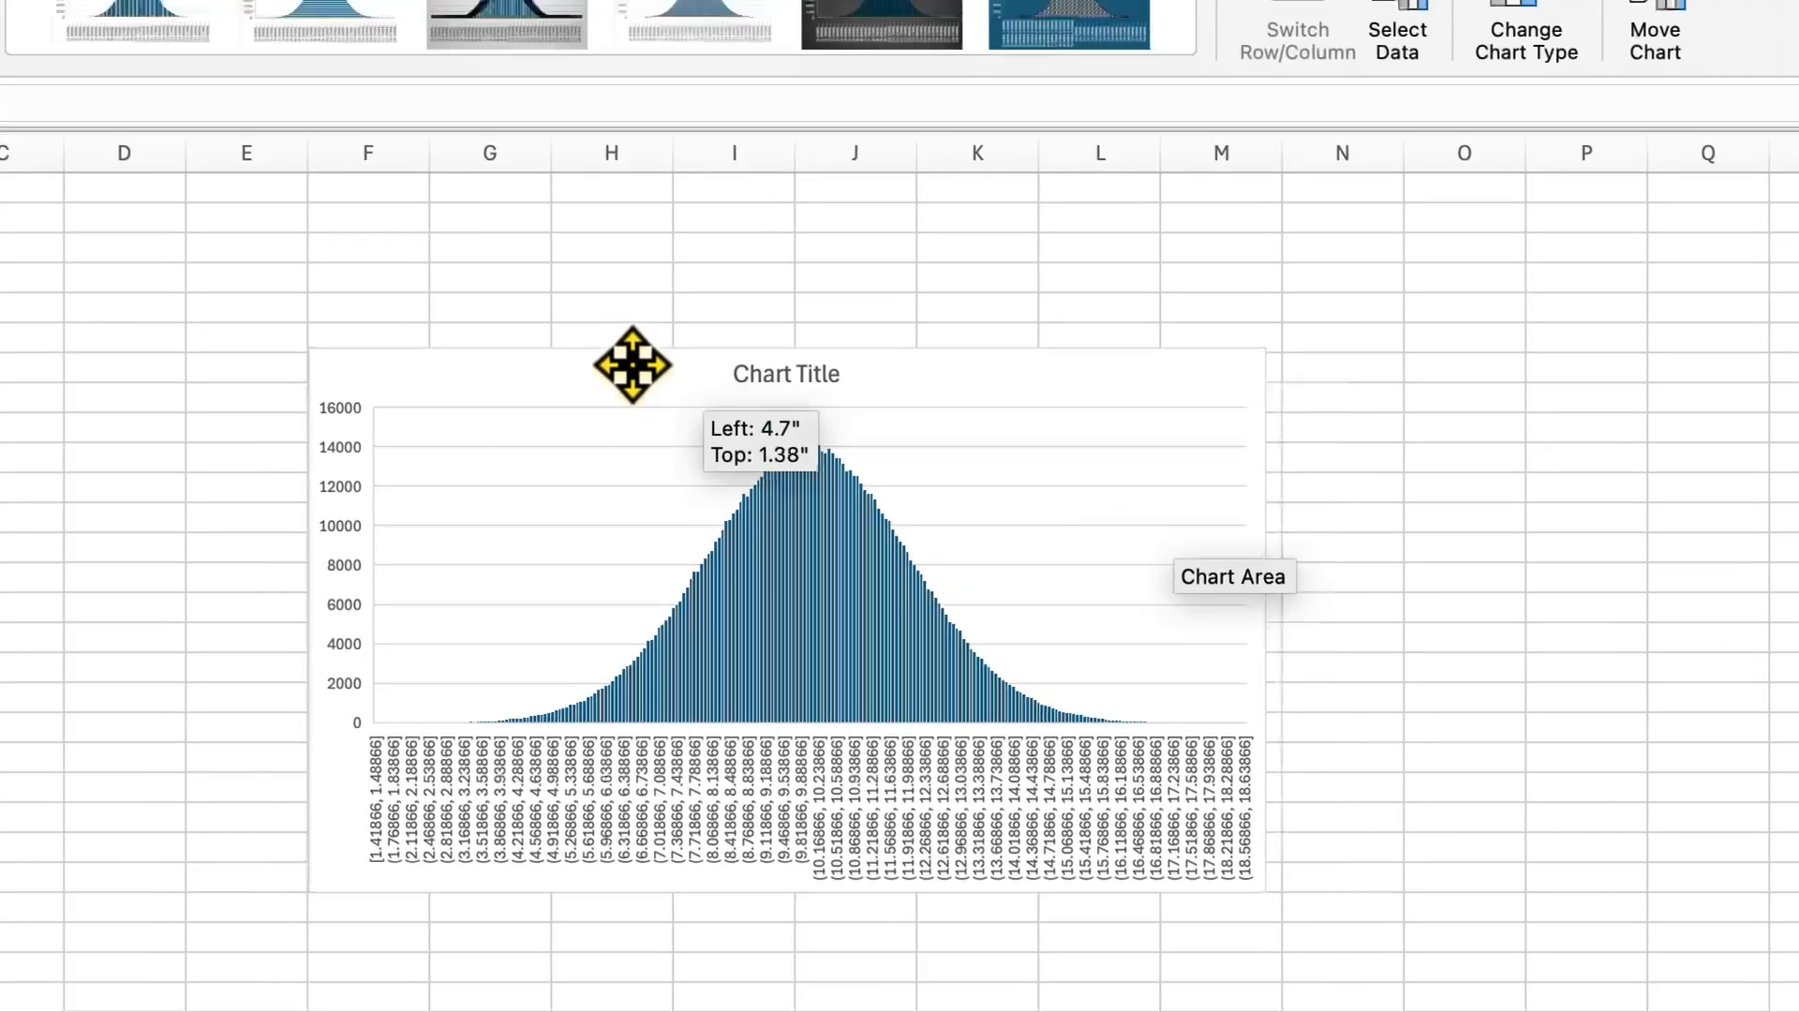
drag(633, 366, 330, 264)
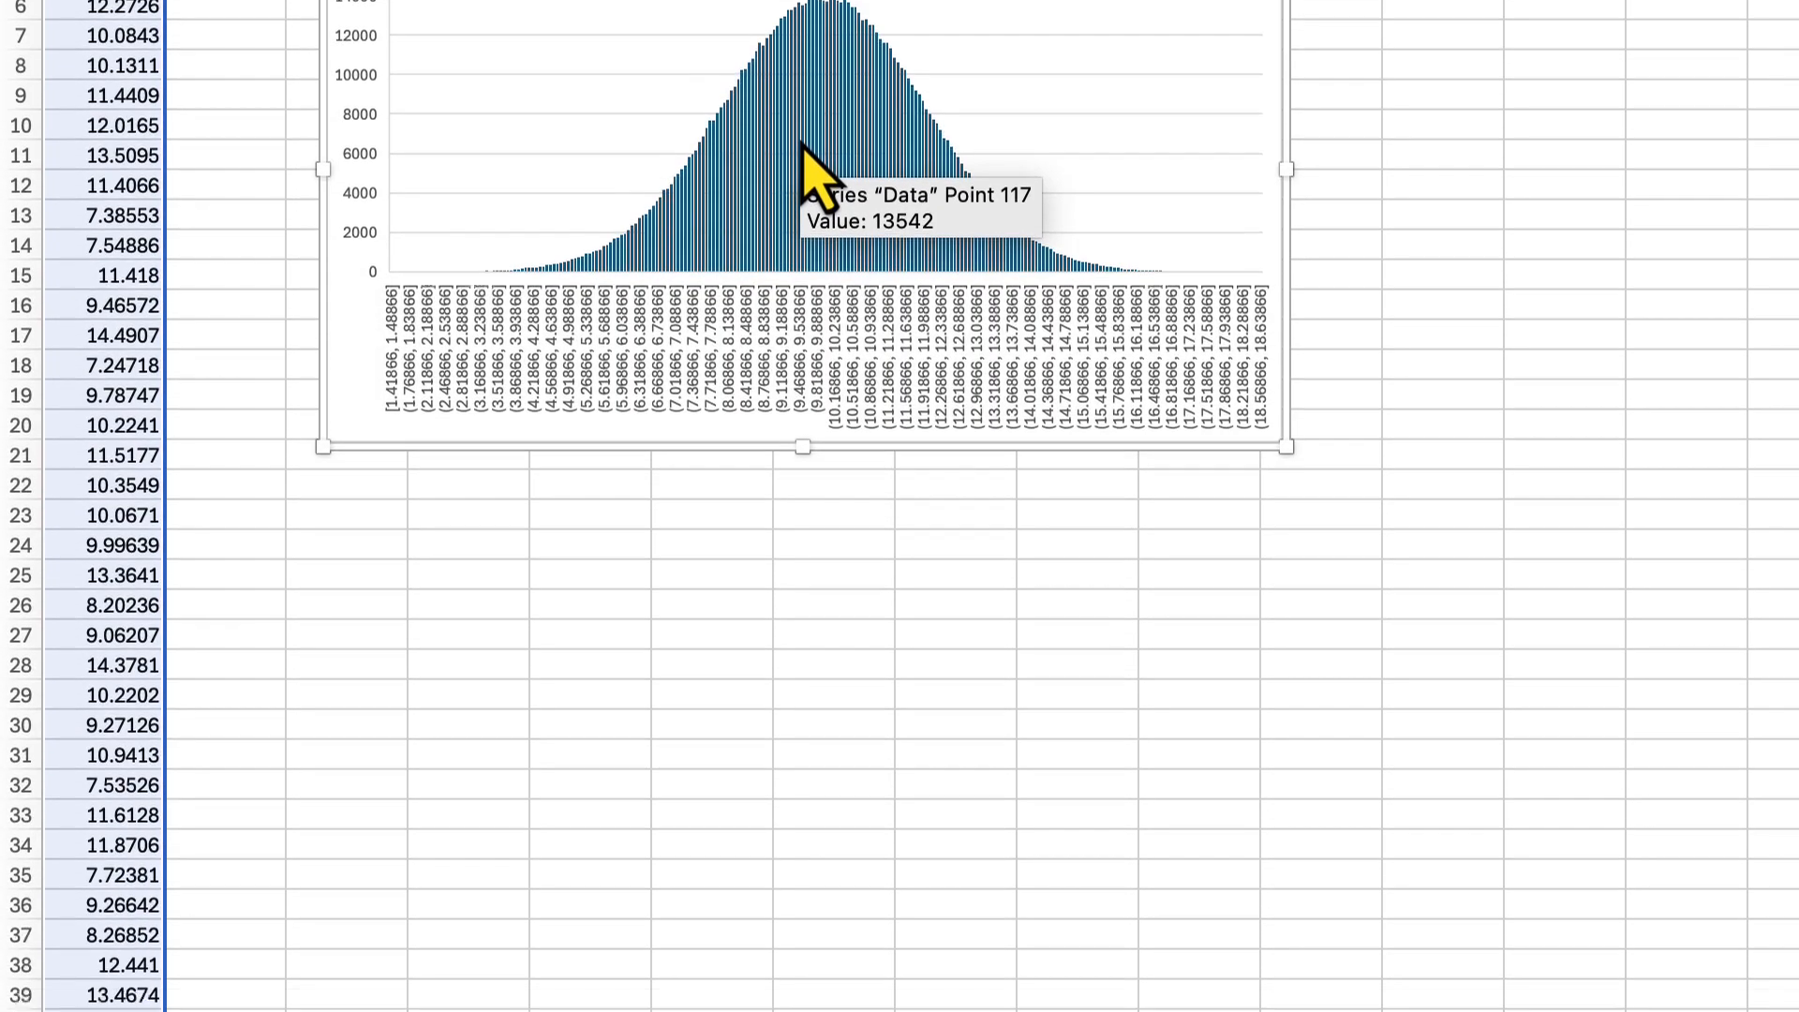
Open the formatting options of the histogram's data series and set the binning method to Number of bins
right_click(803, 376)
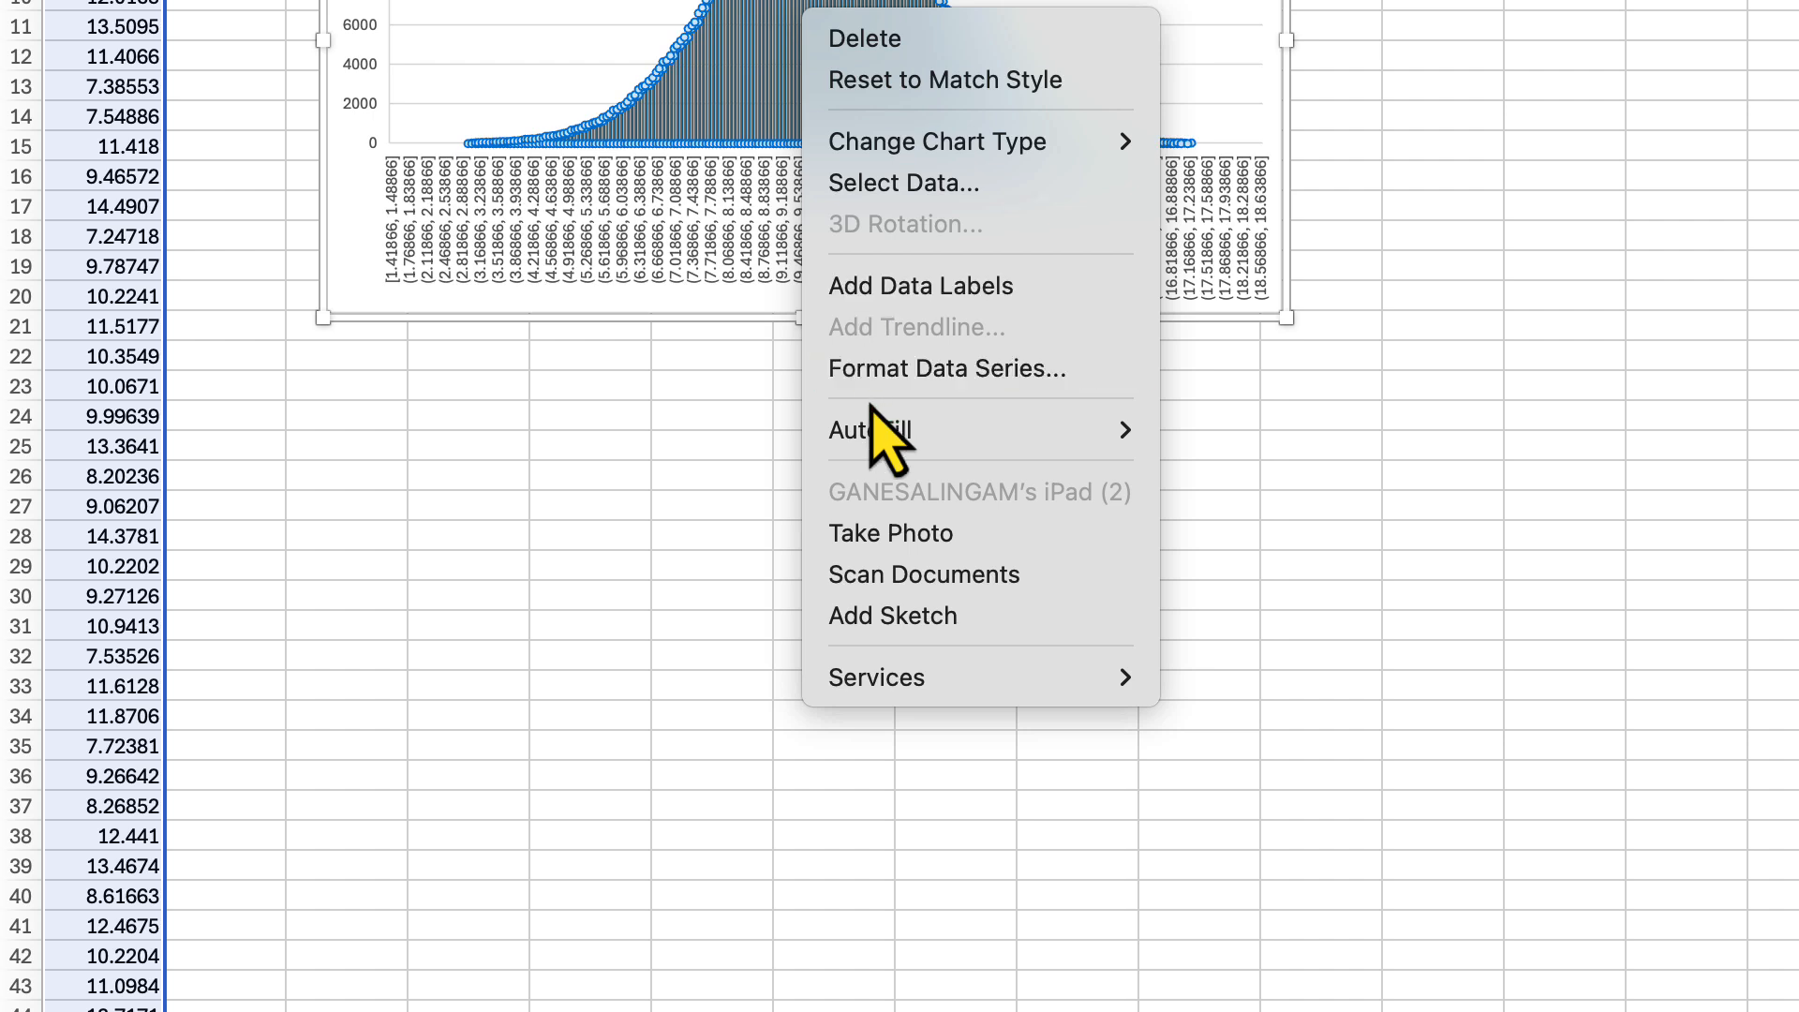
click(891, 384)
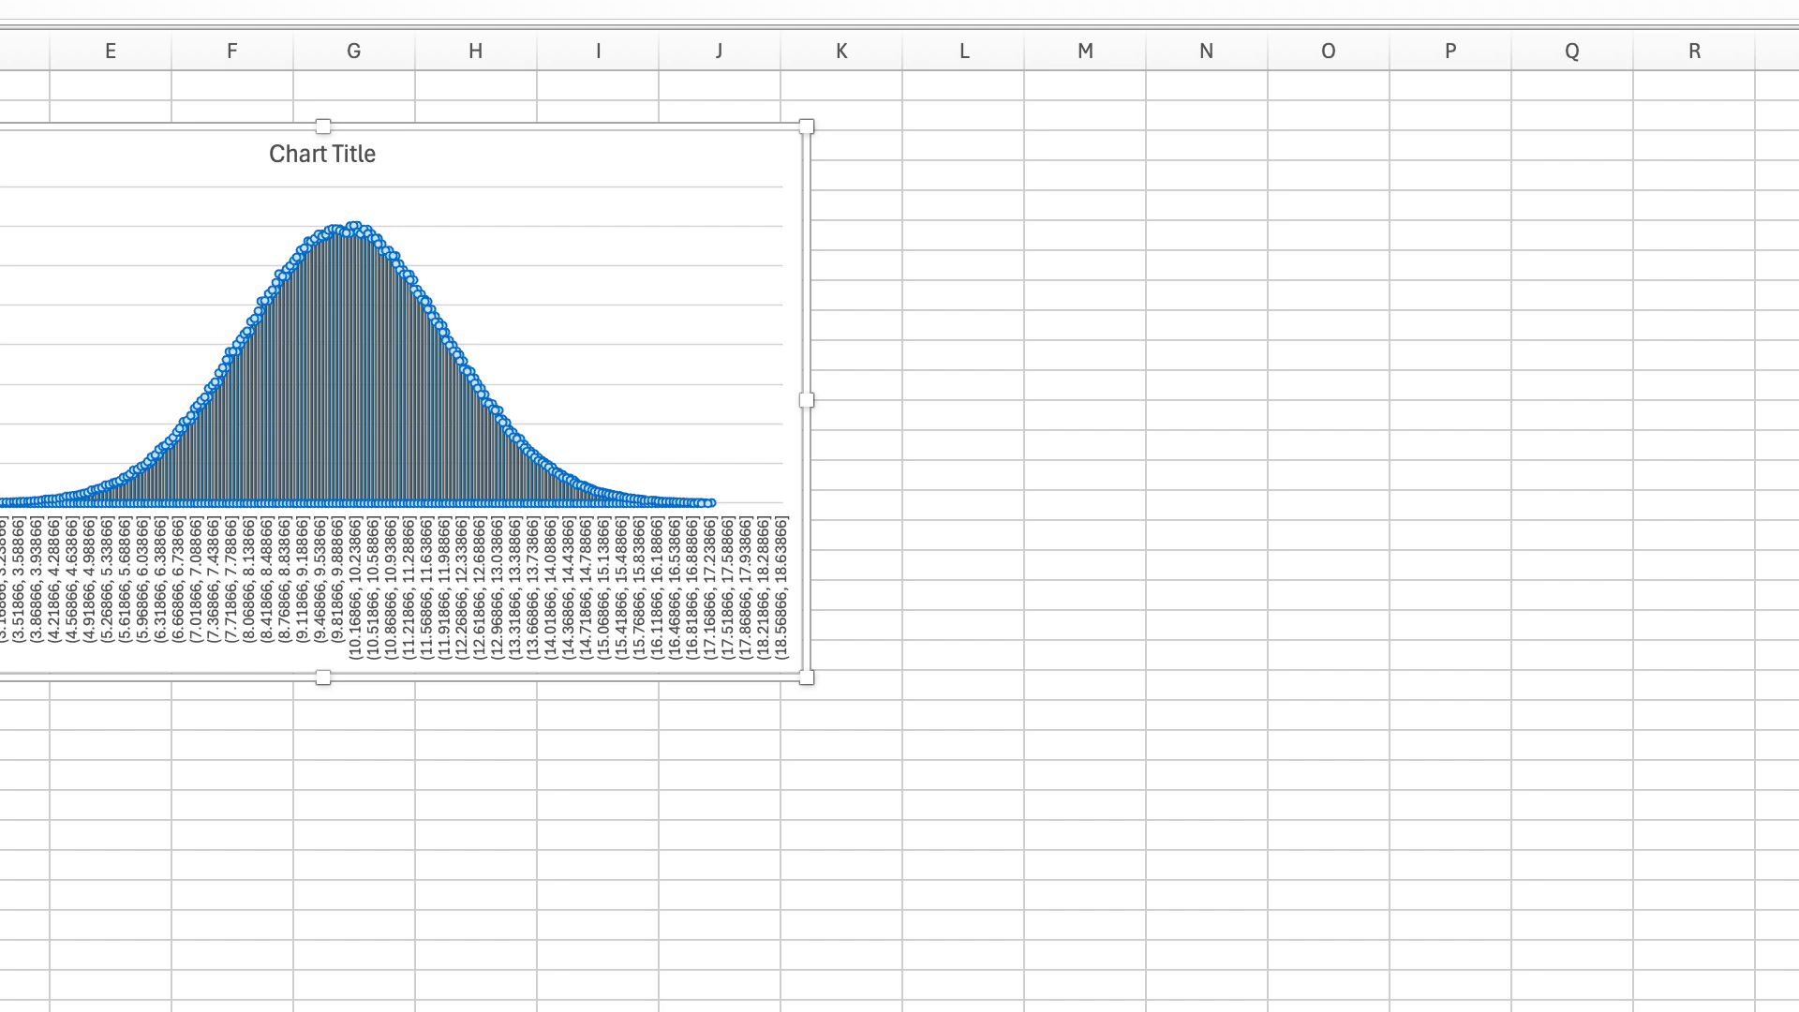
click(1734, 337)
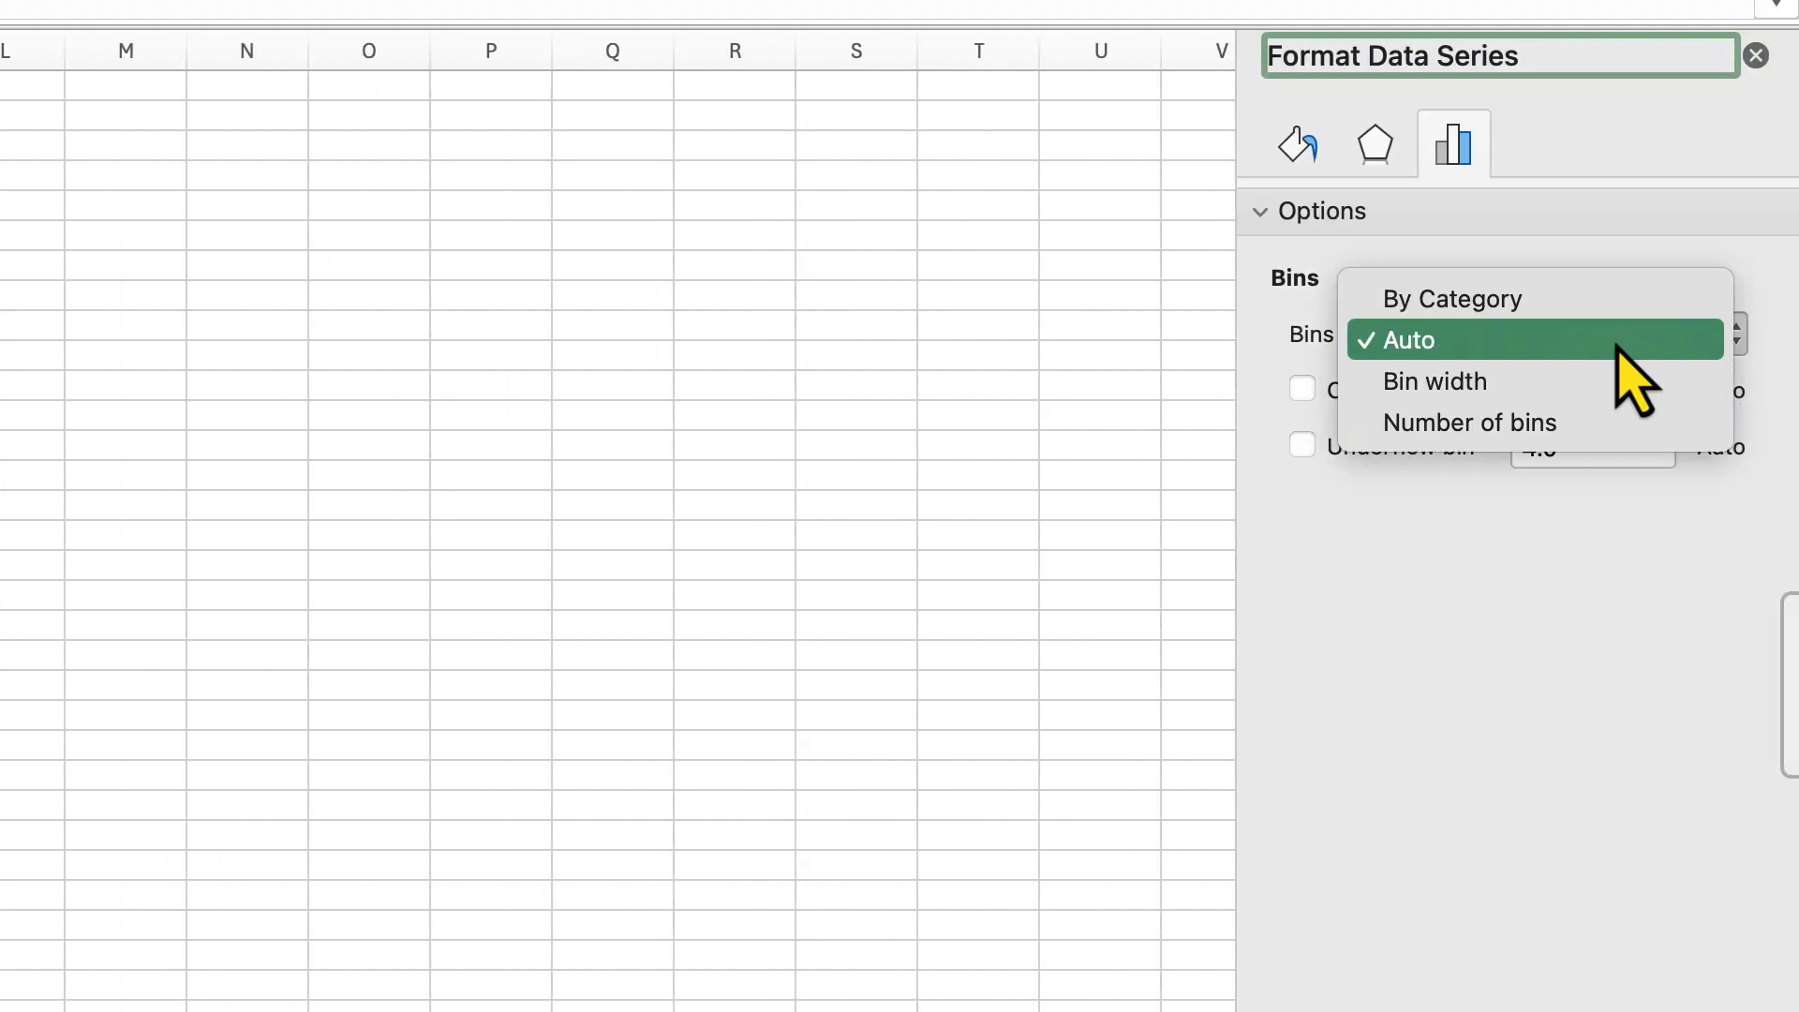
click(1582, 441)
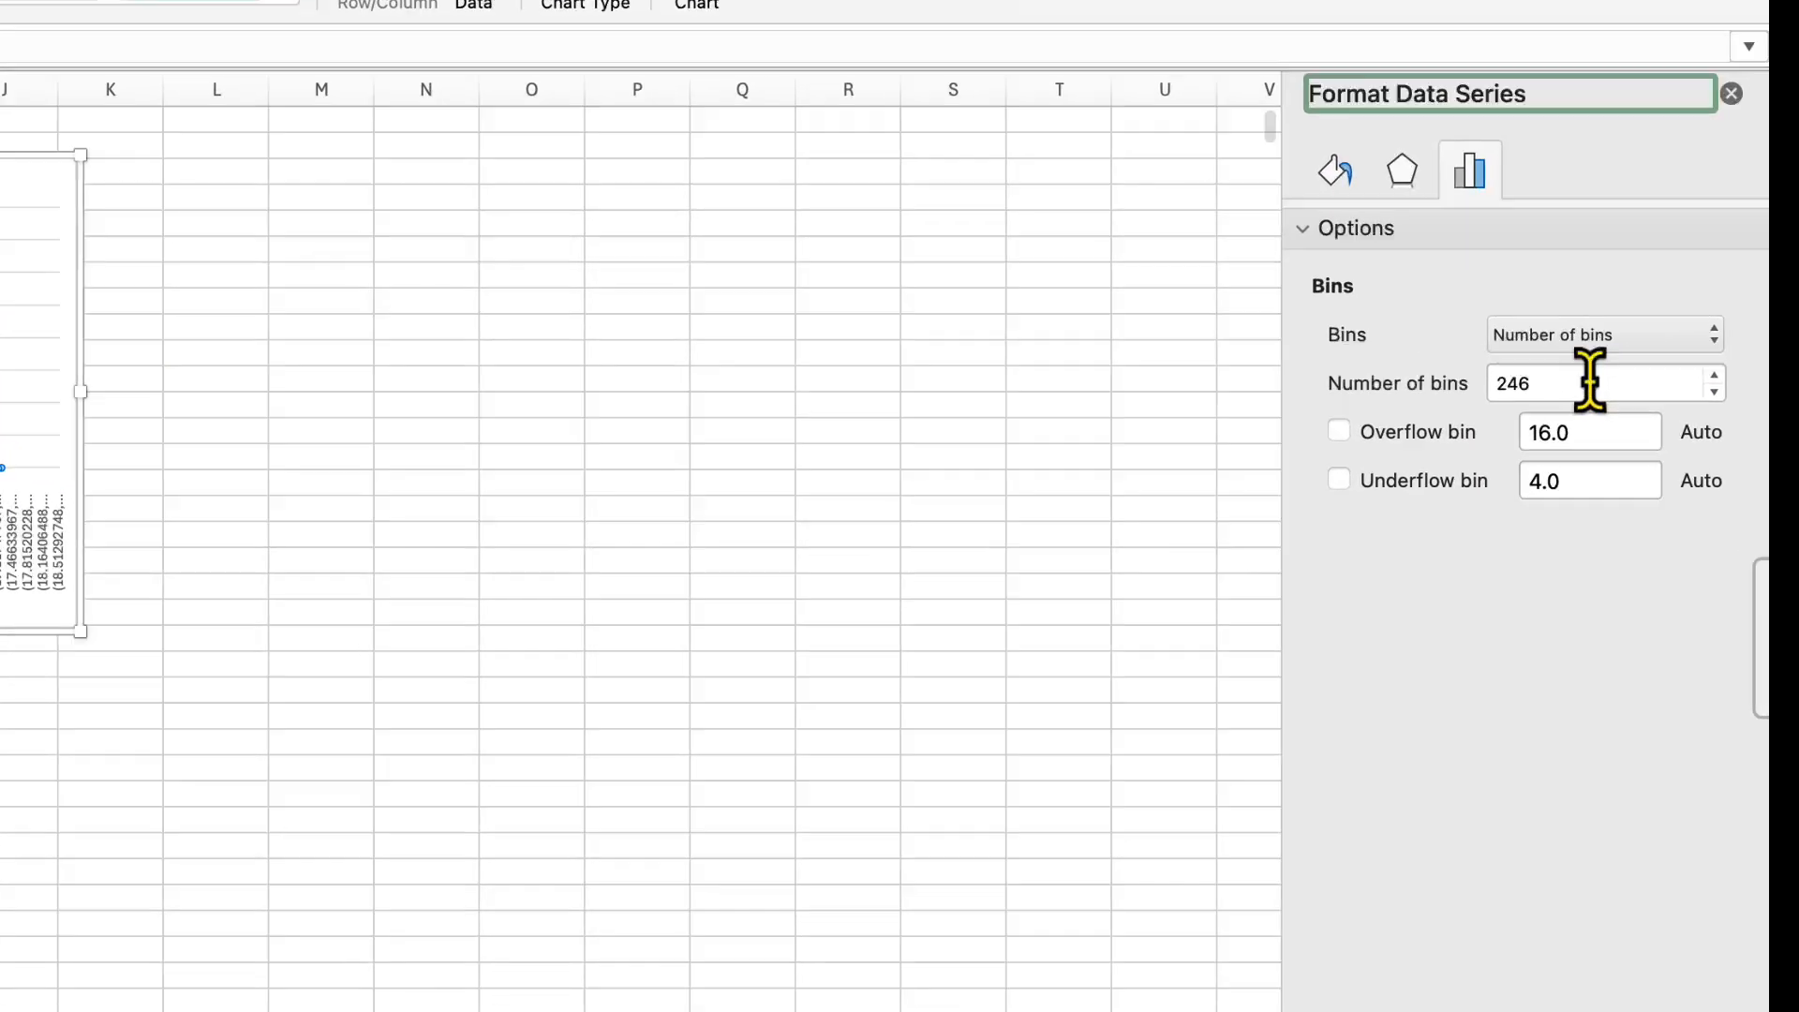
Set the histogram's number of bins to 5
click(1567, 364)
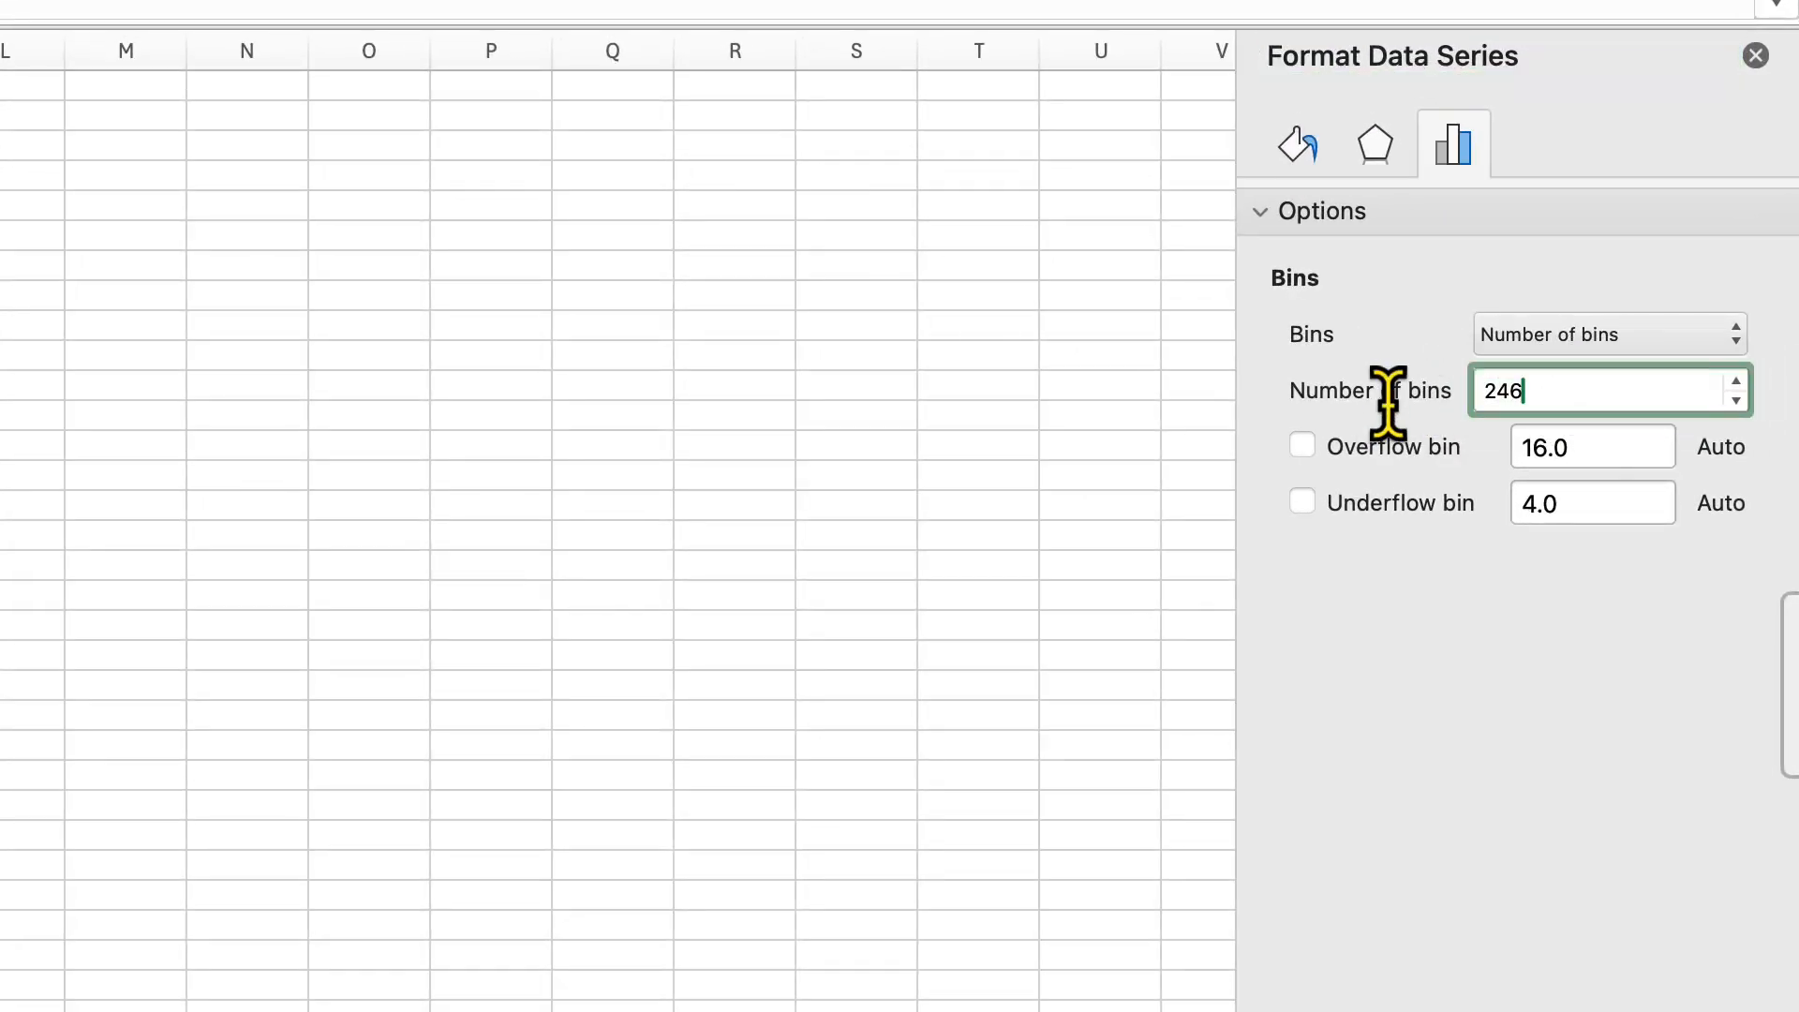
drag(1538, 384, 1397, 390)
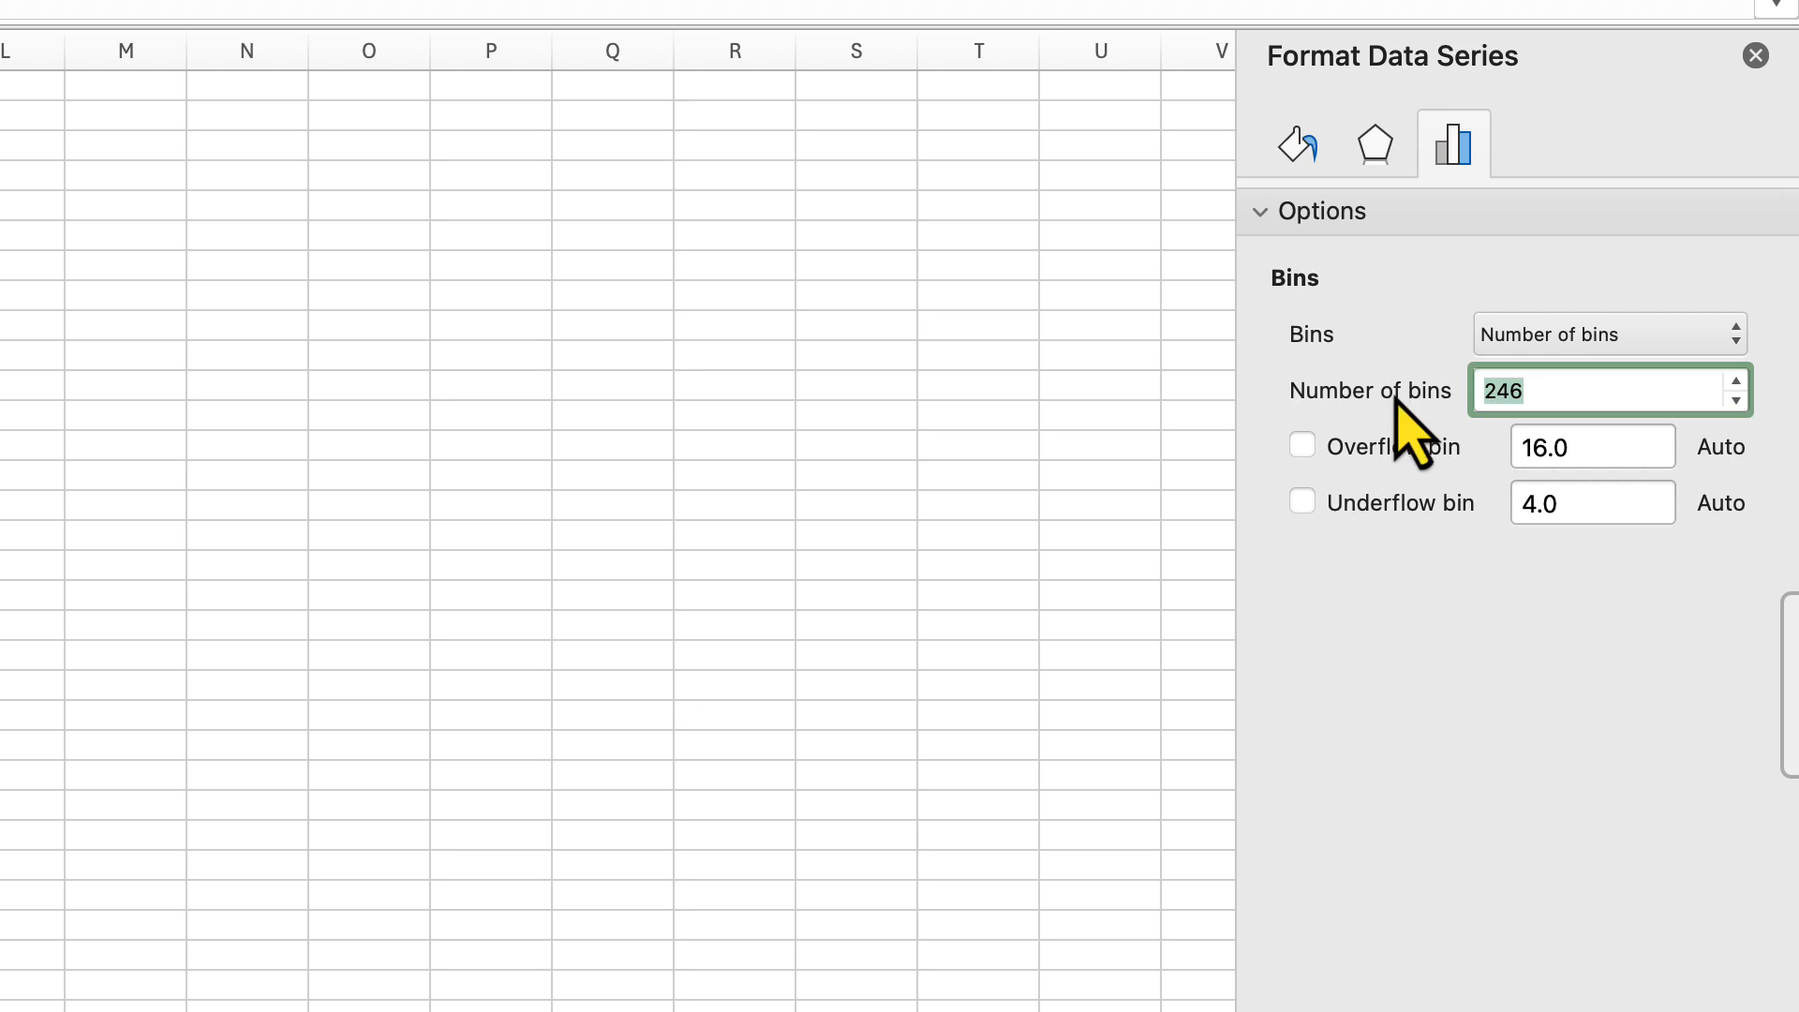
key(Return)
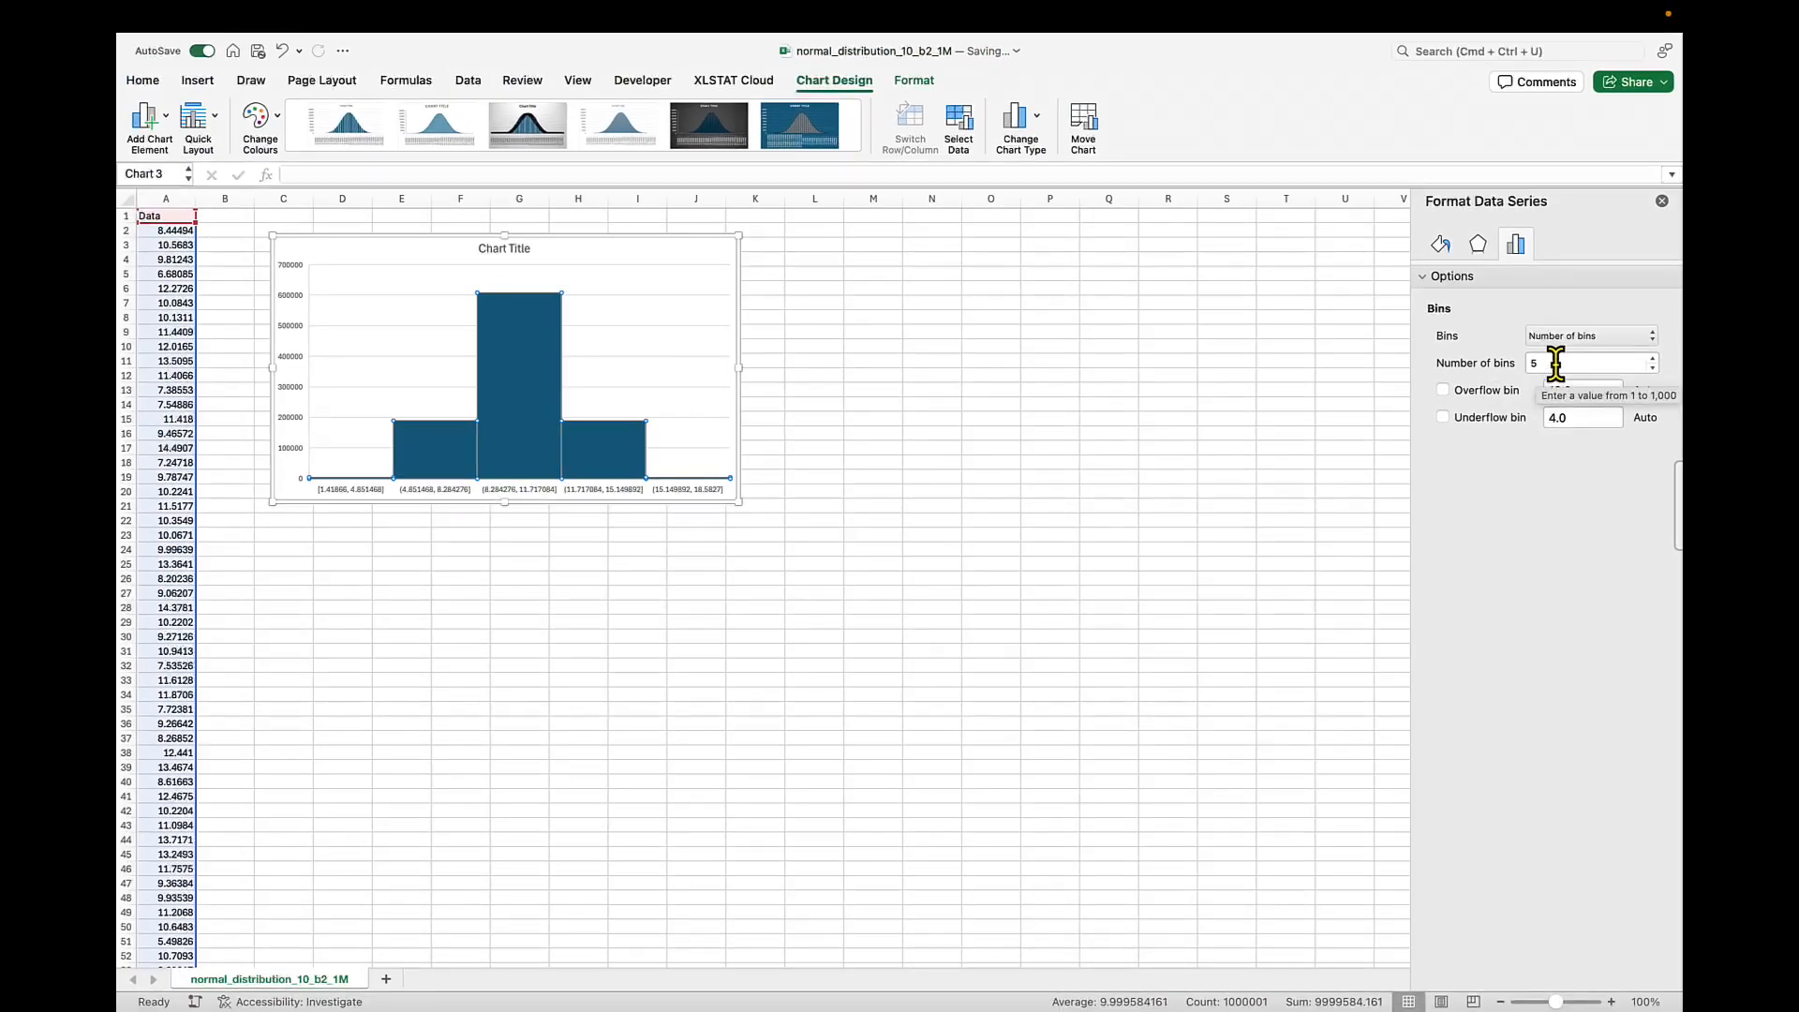
Set the histogram's number of bins to 300
drag(1555, 363, 1514, 362)
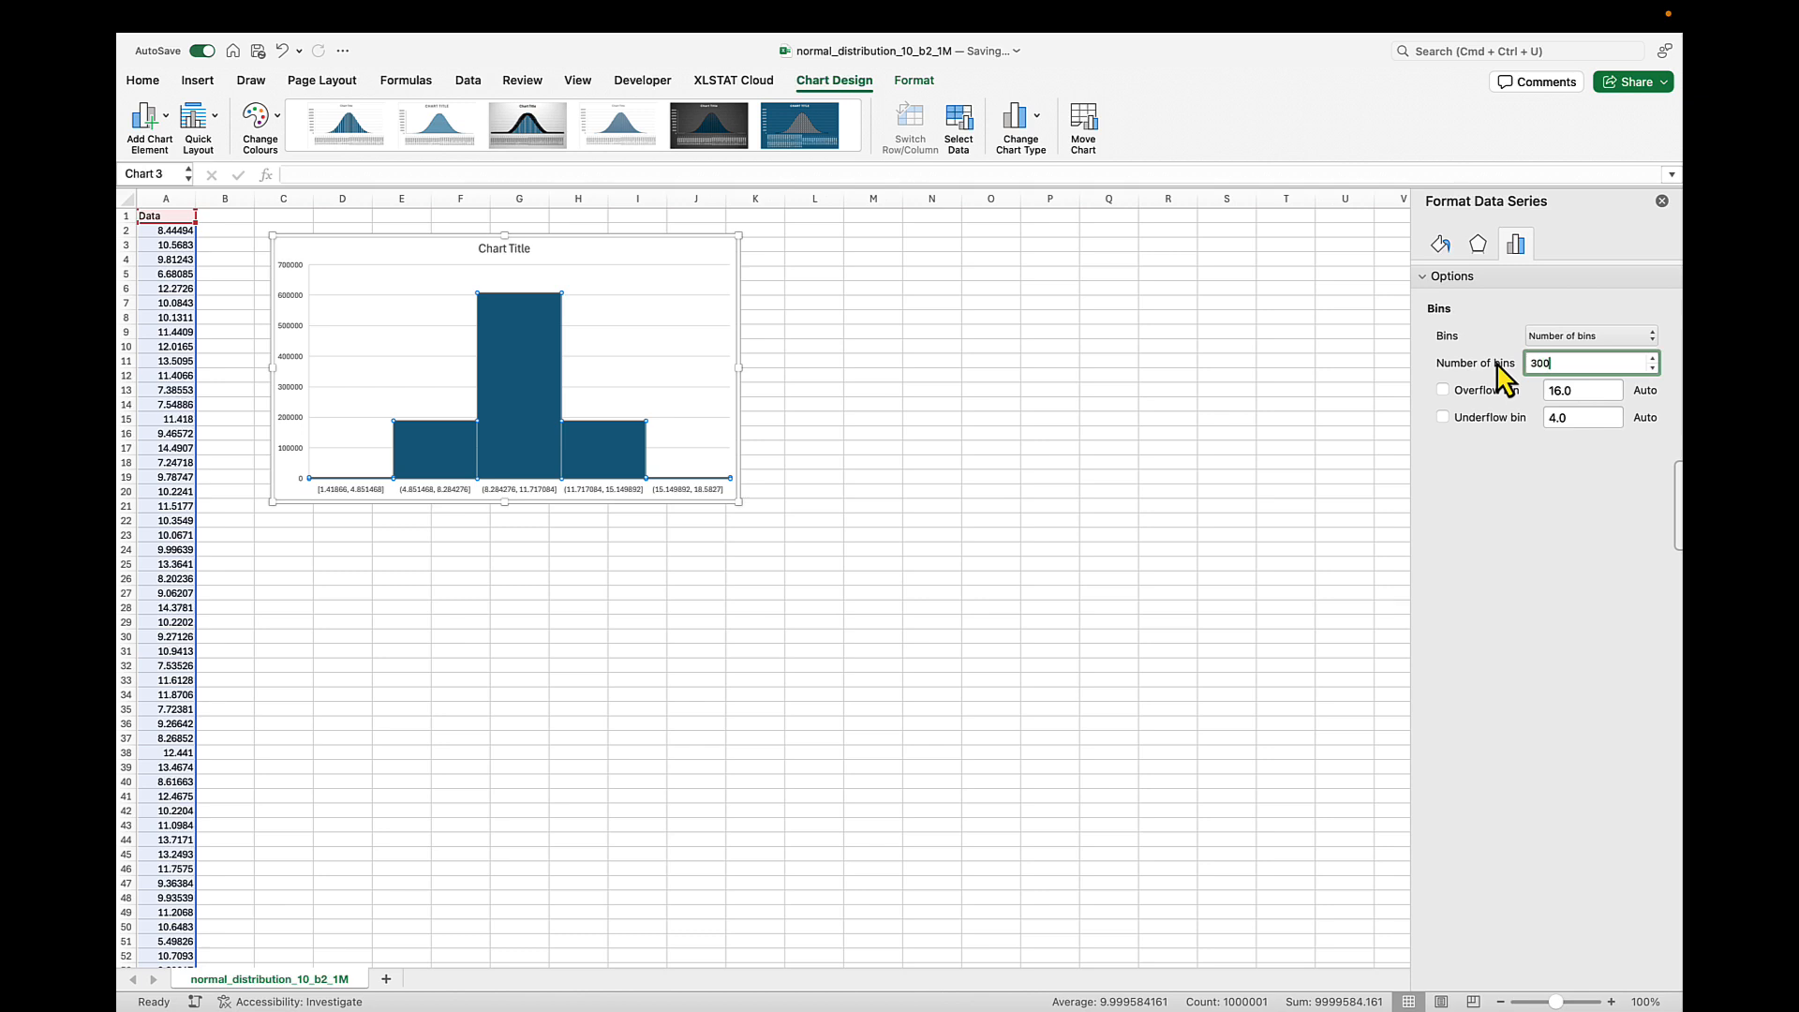
key(Return)
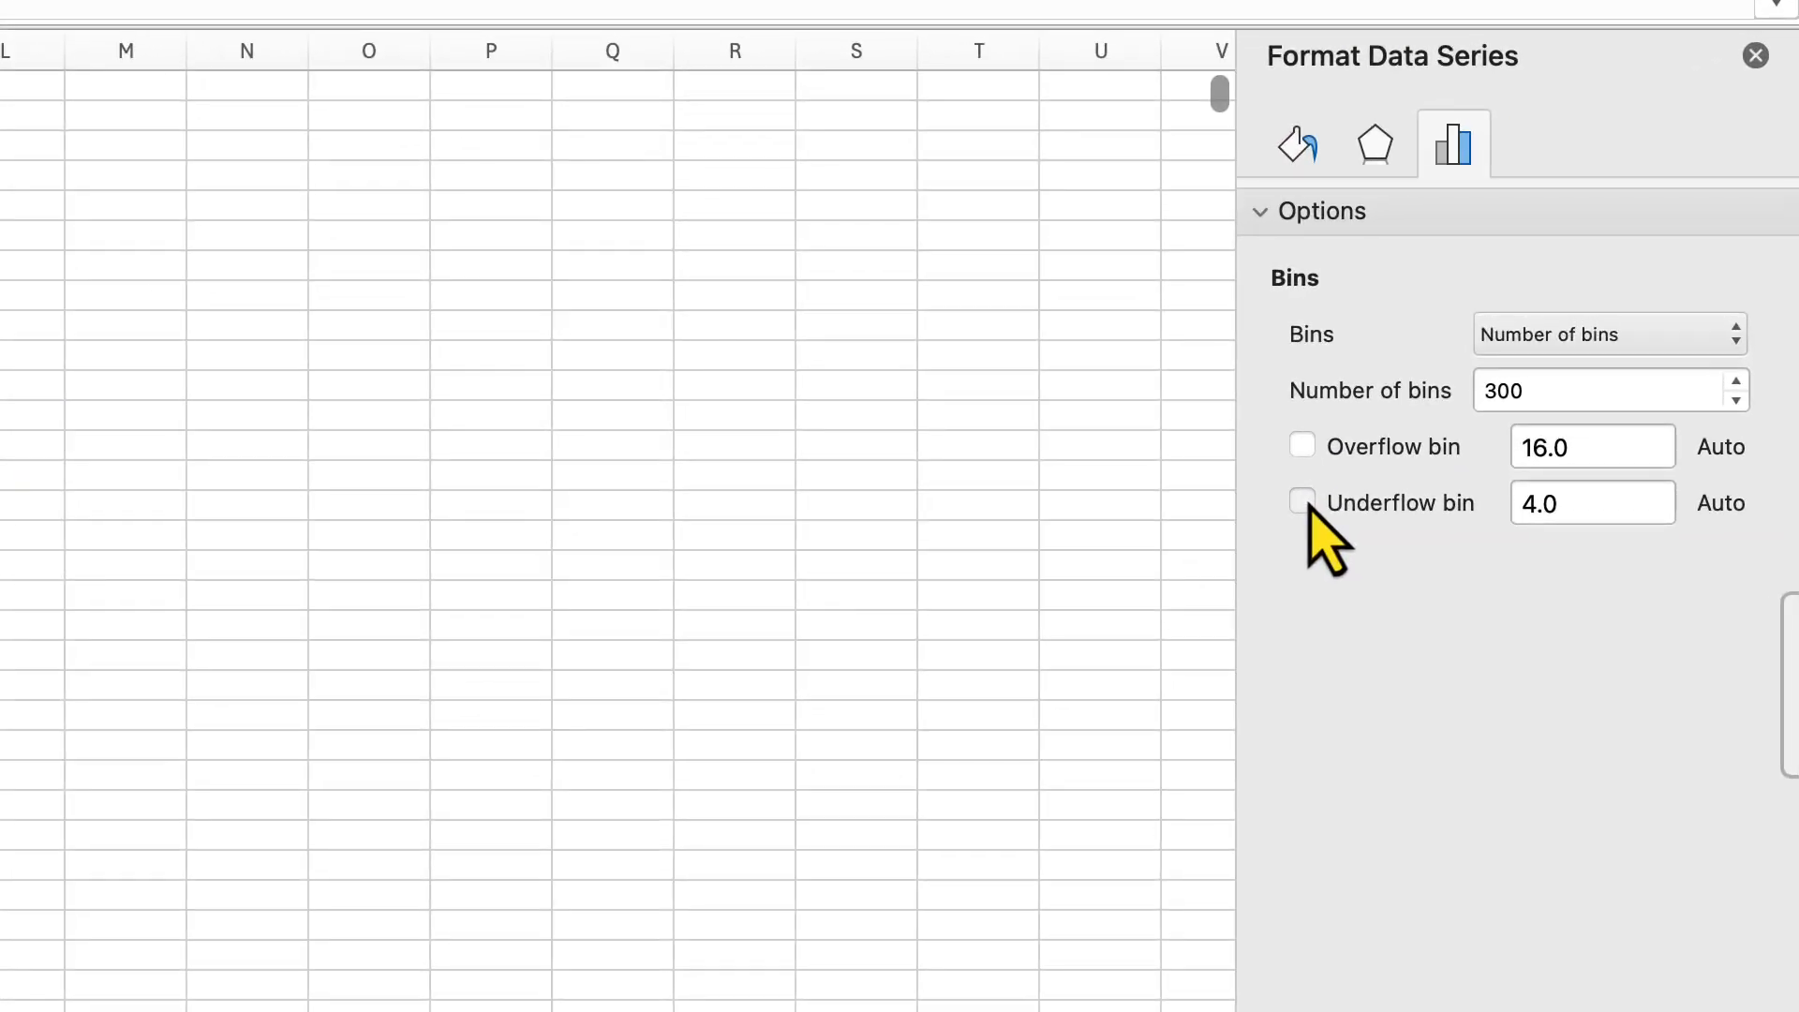
Try the histogram with an underflow bin at 4.0 and an overflow bin at 16.0
click(1436, 422)
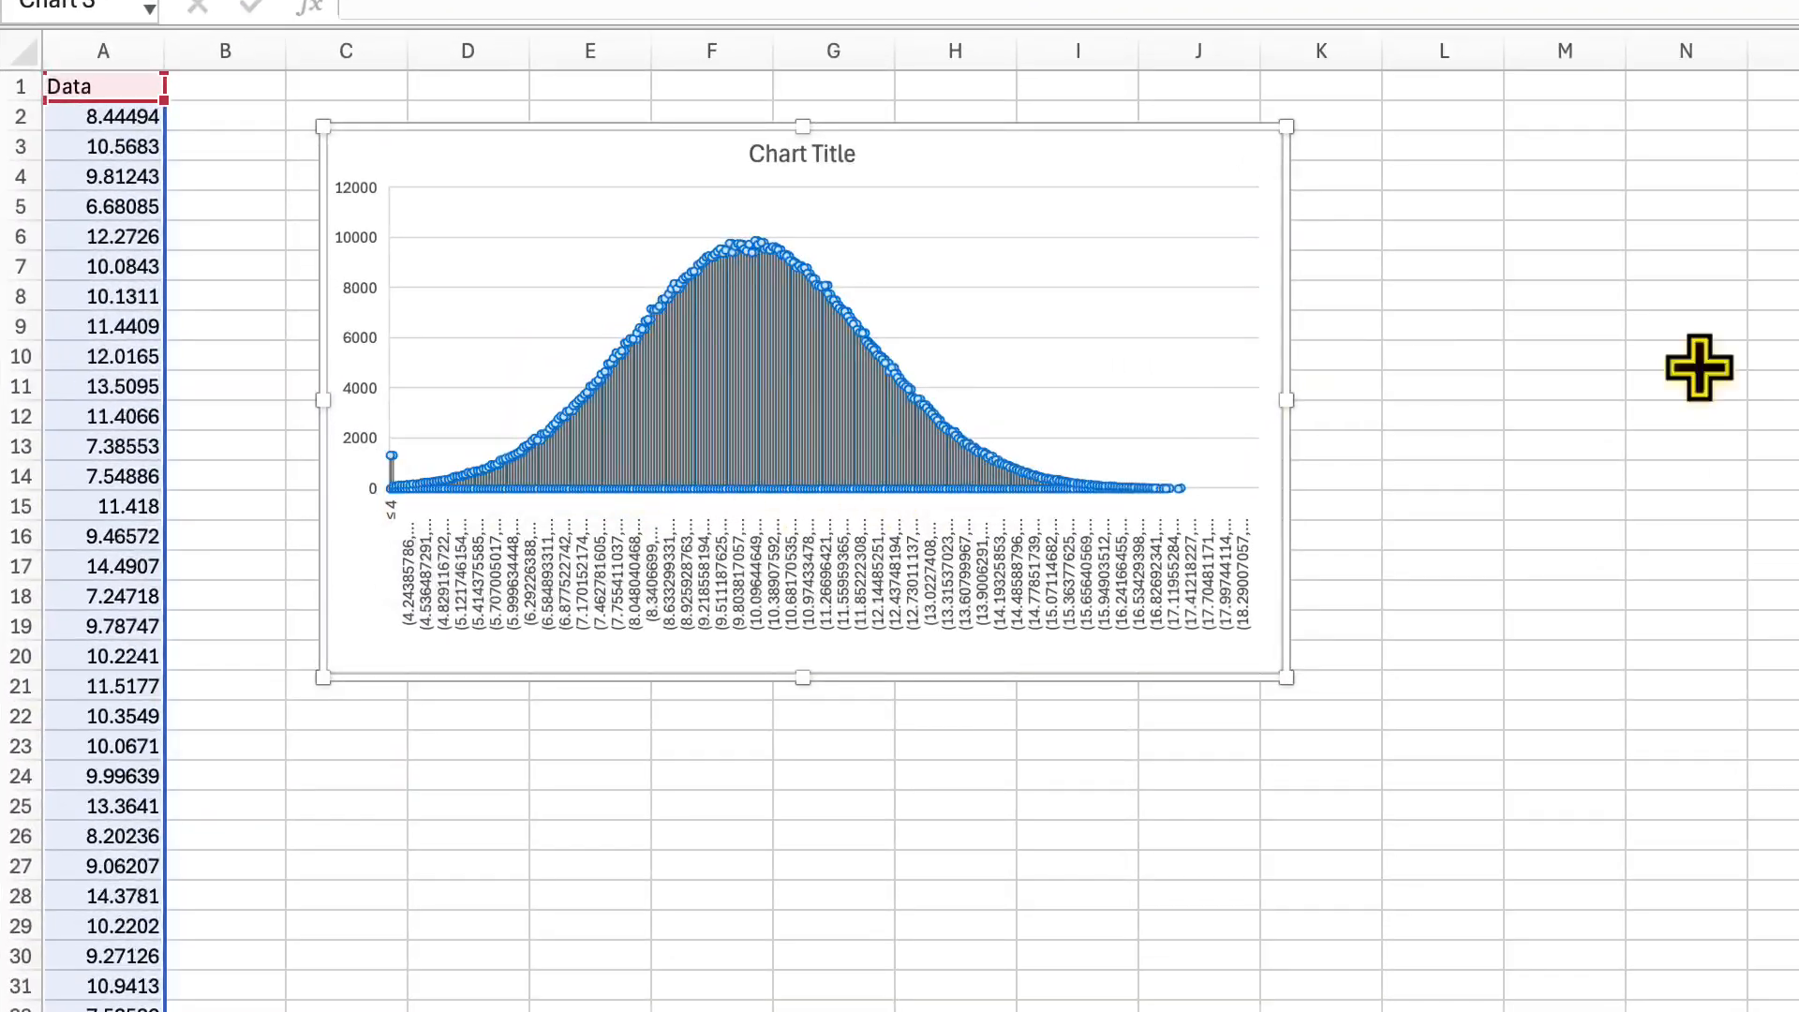
click(1537, 446)
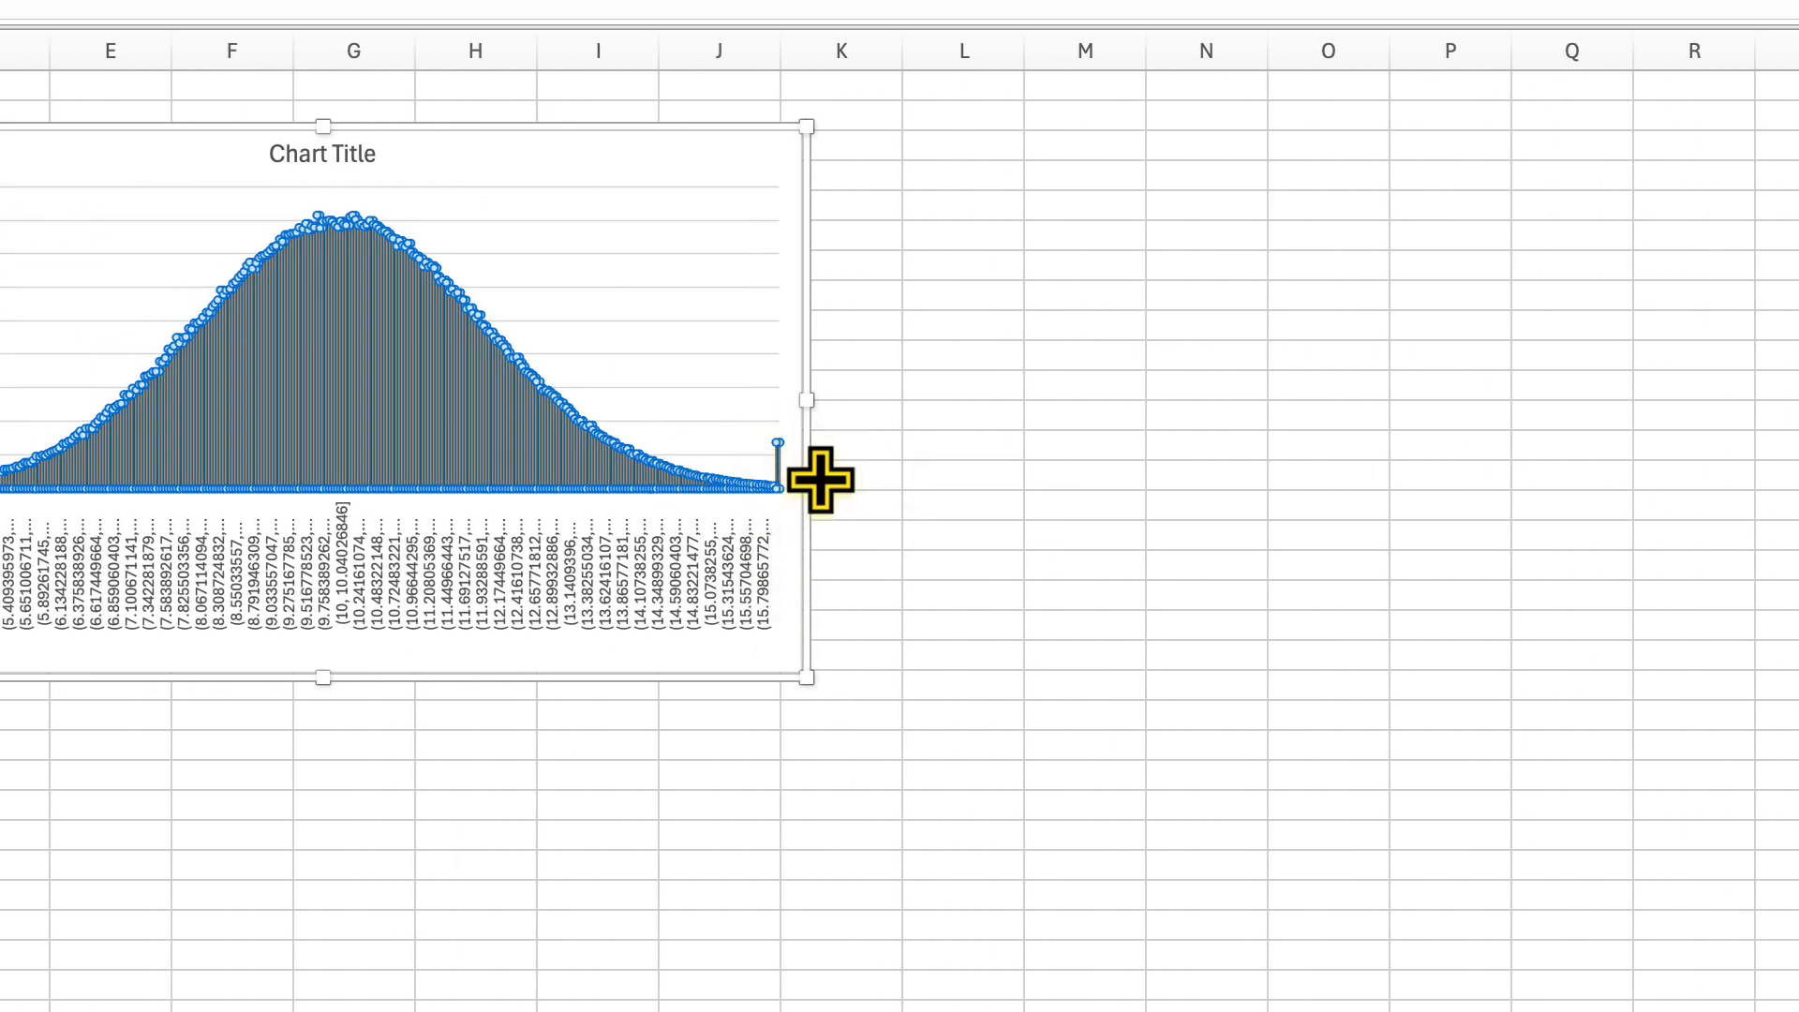
mouse_move(779, 490)
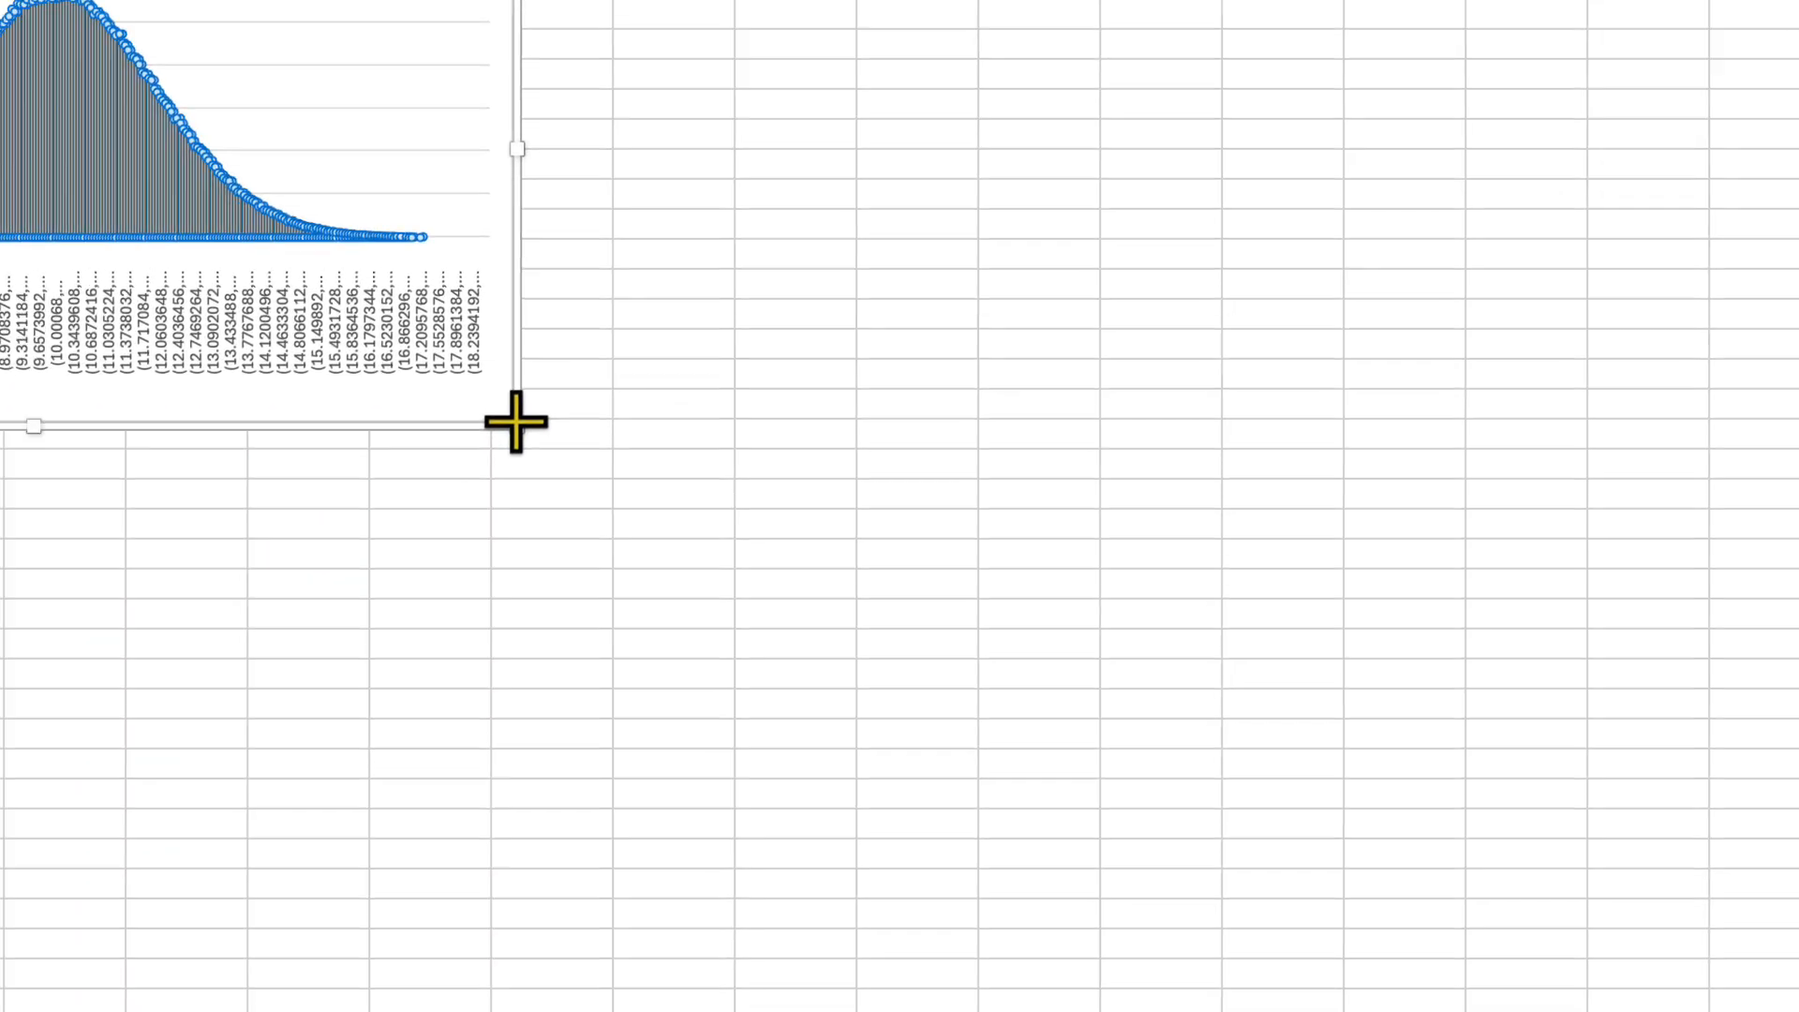
Enlarge the histogram to reach about column N and change its title to "Data"
drag(514, 418, 1256, 726)
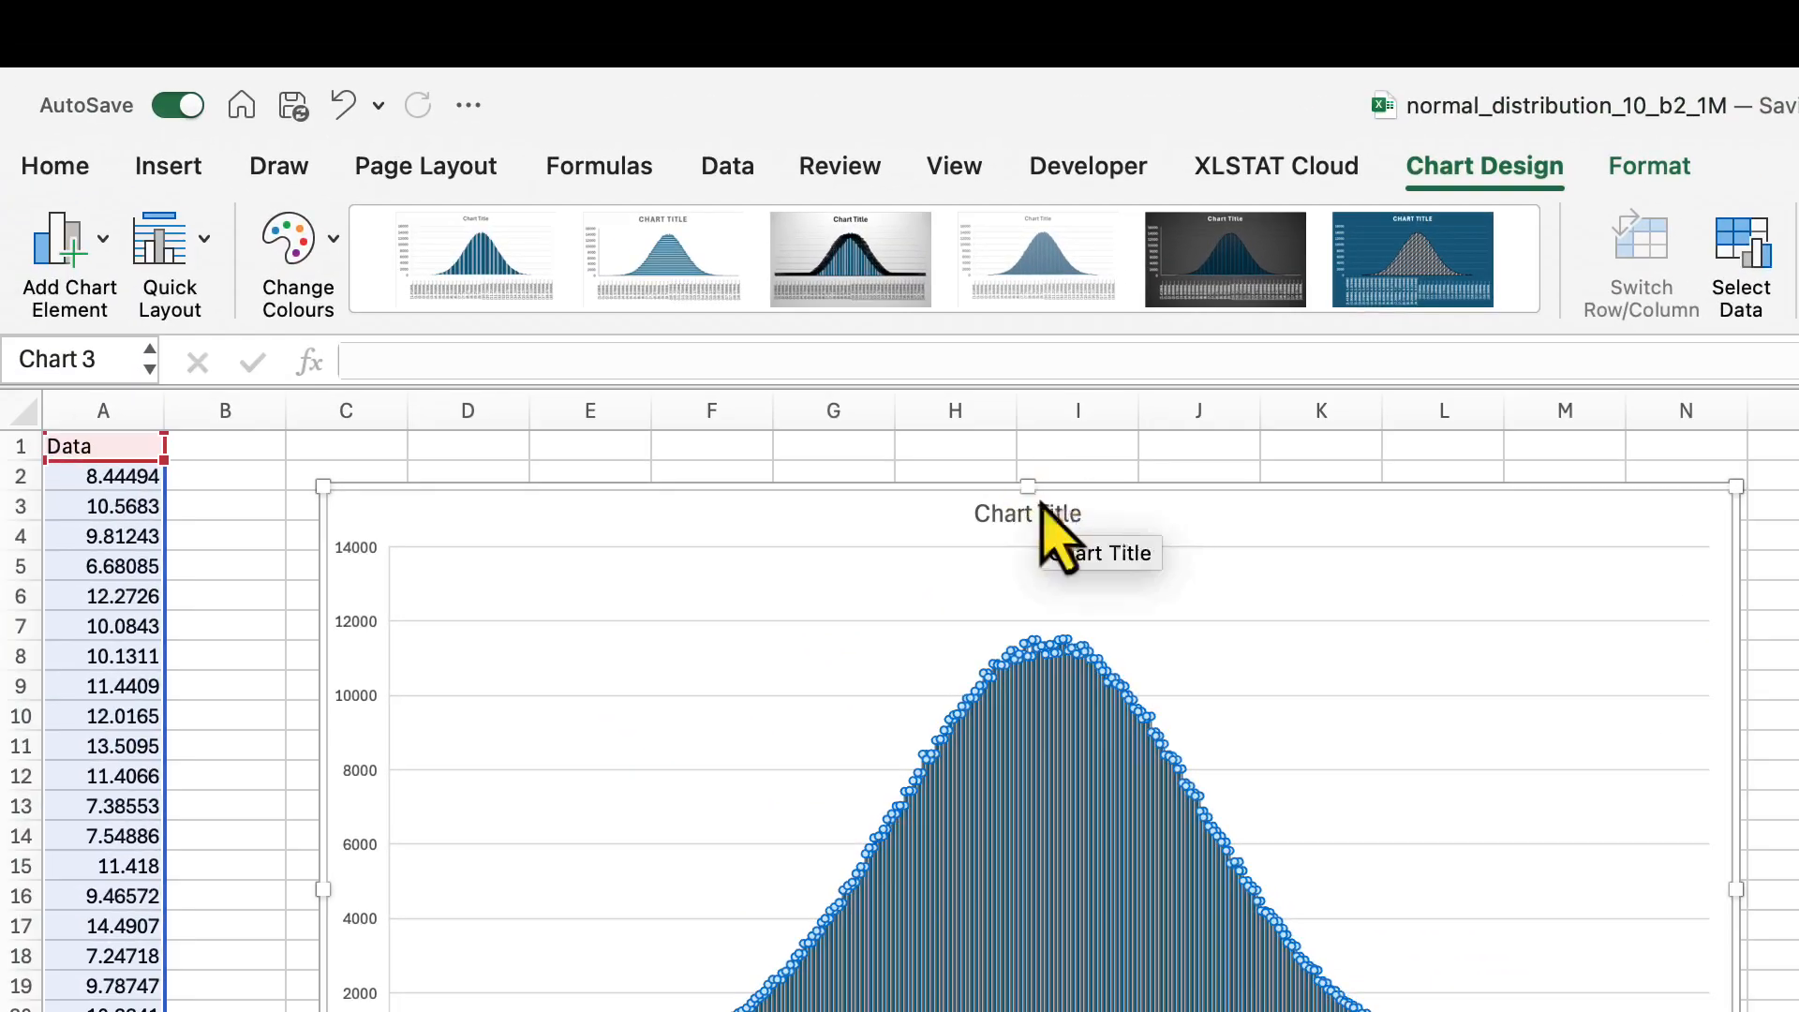
click(1043, 514)
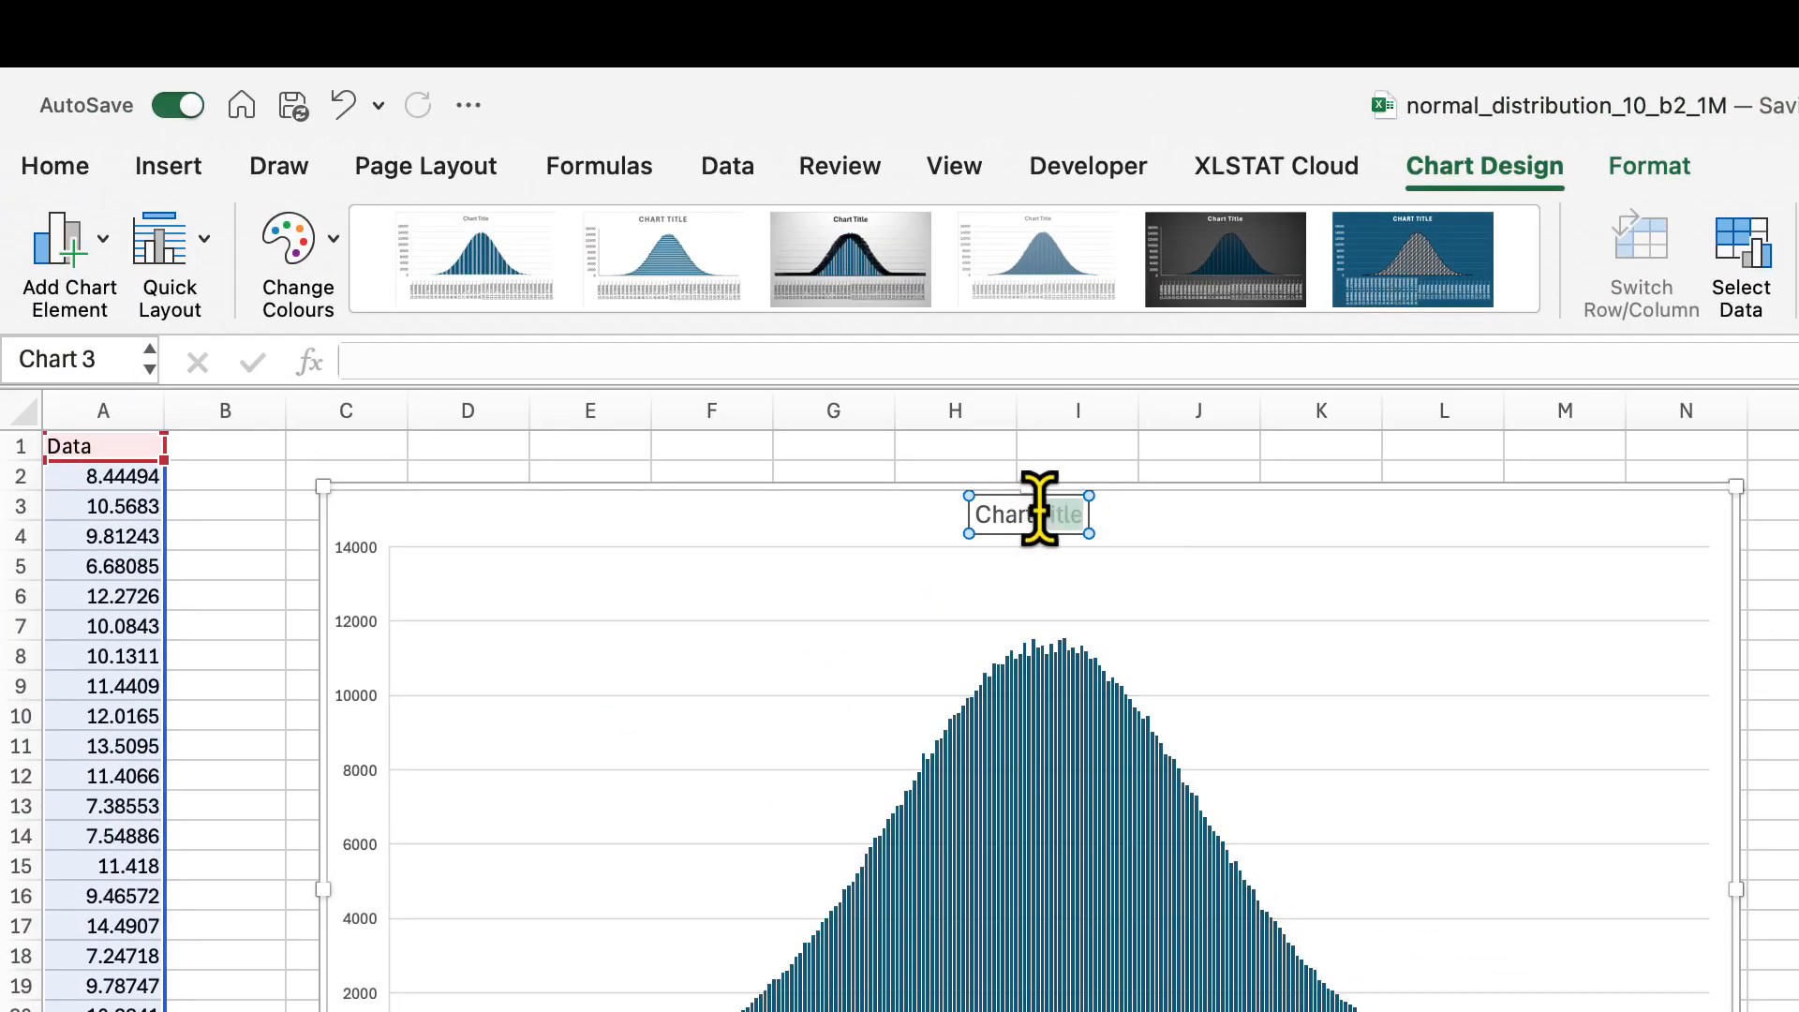
triple_click(1040, 509)
text(Data)
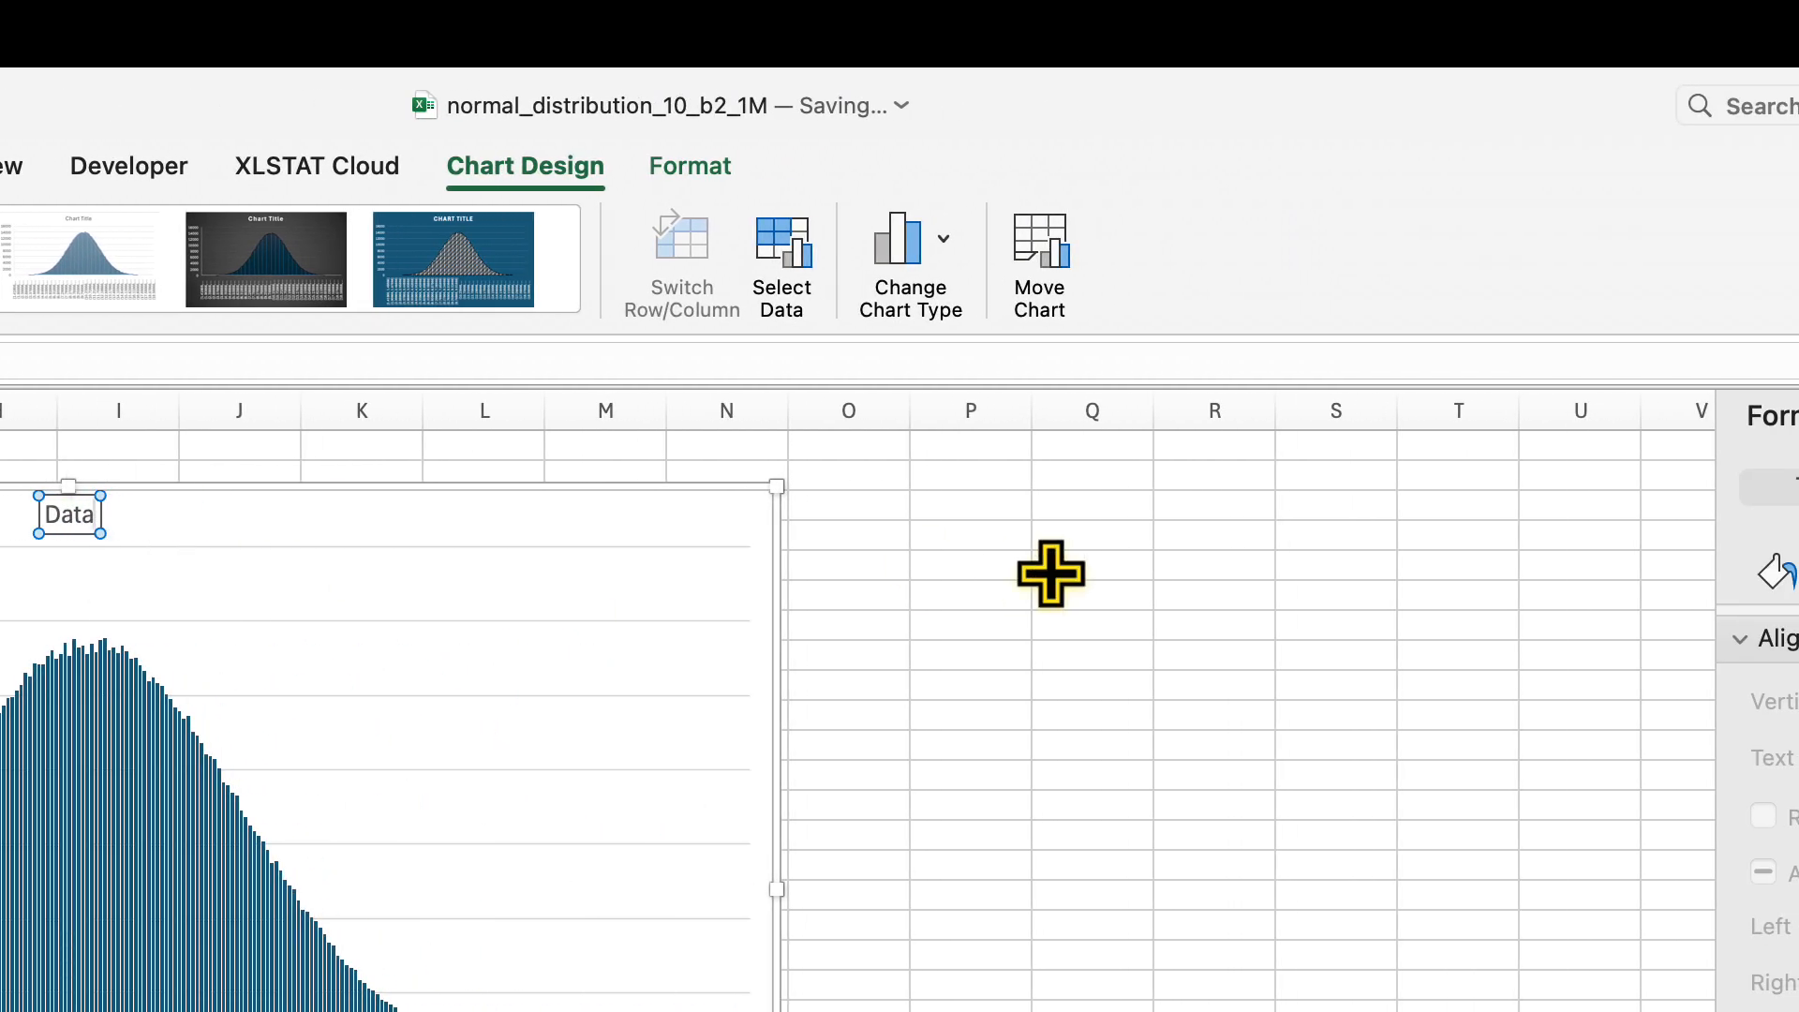
click(1051, 574)
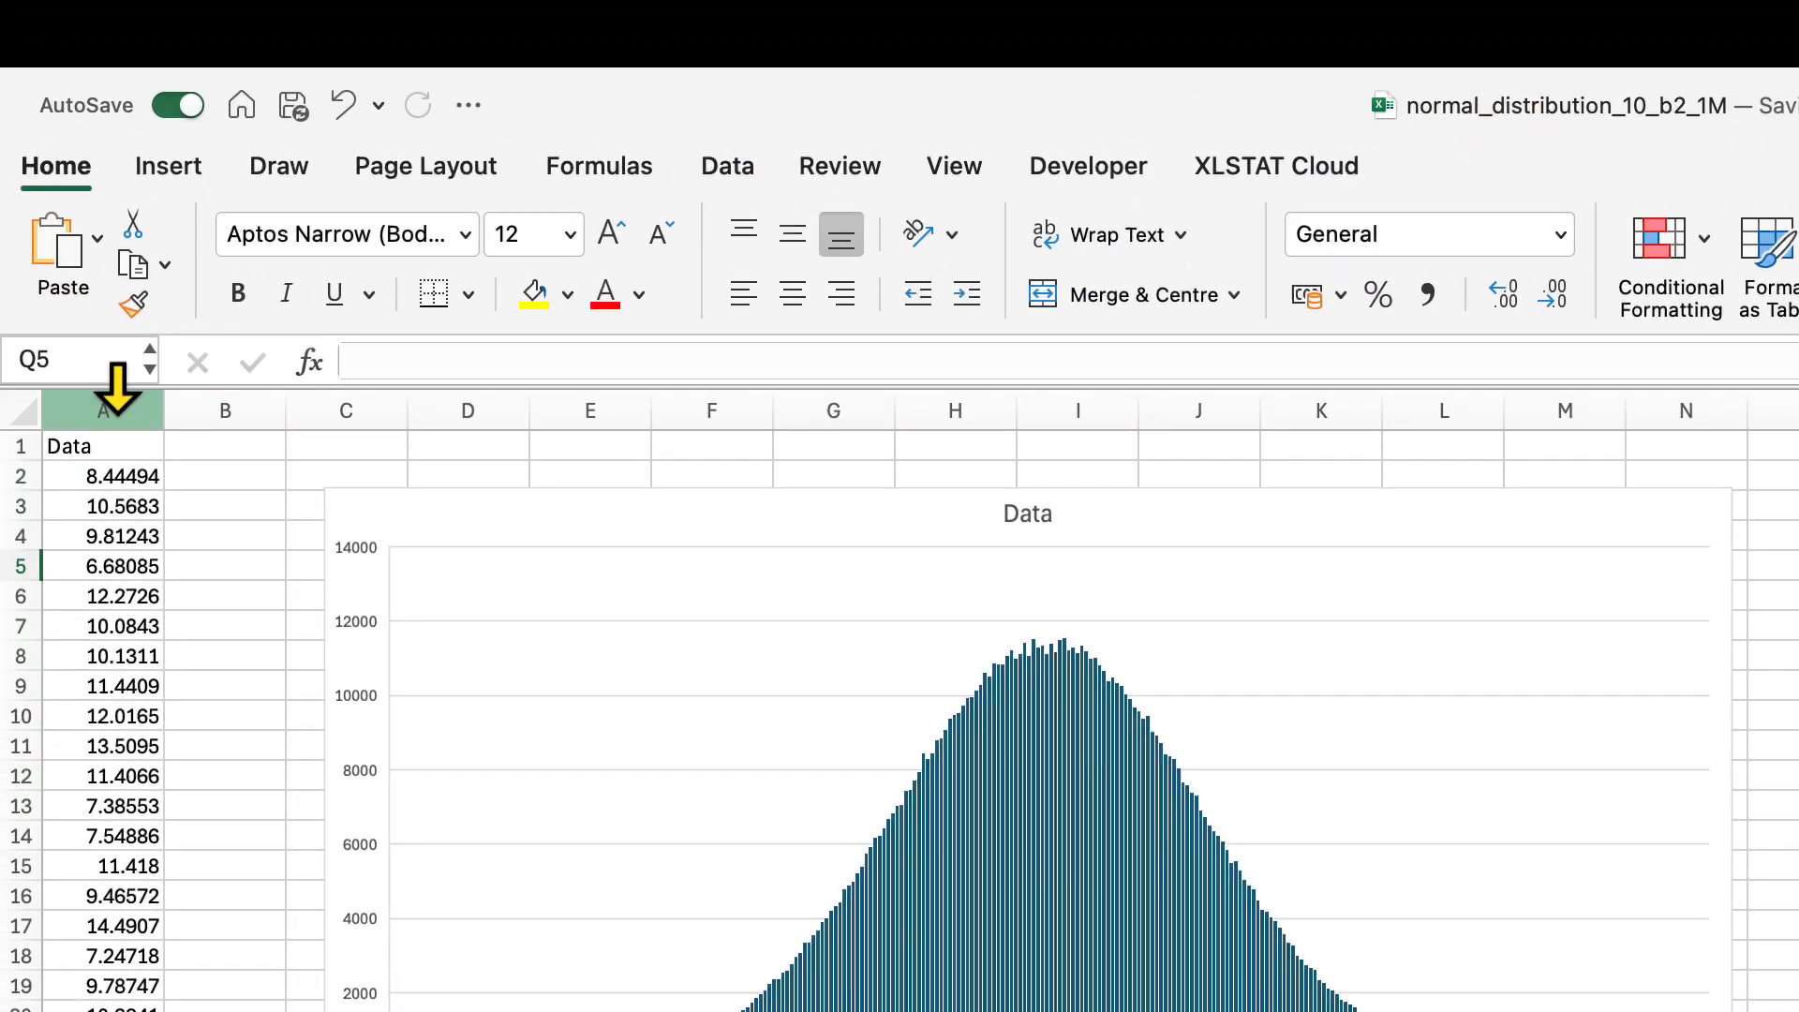
Create a pivot table from column A on a new worksheet
click(112, 410)
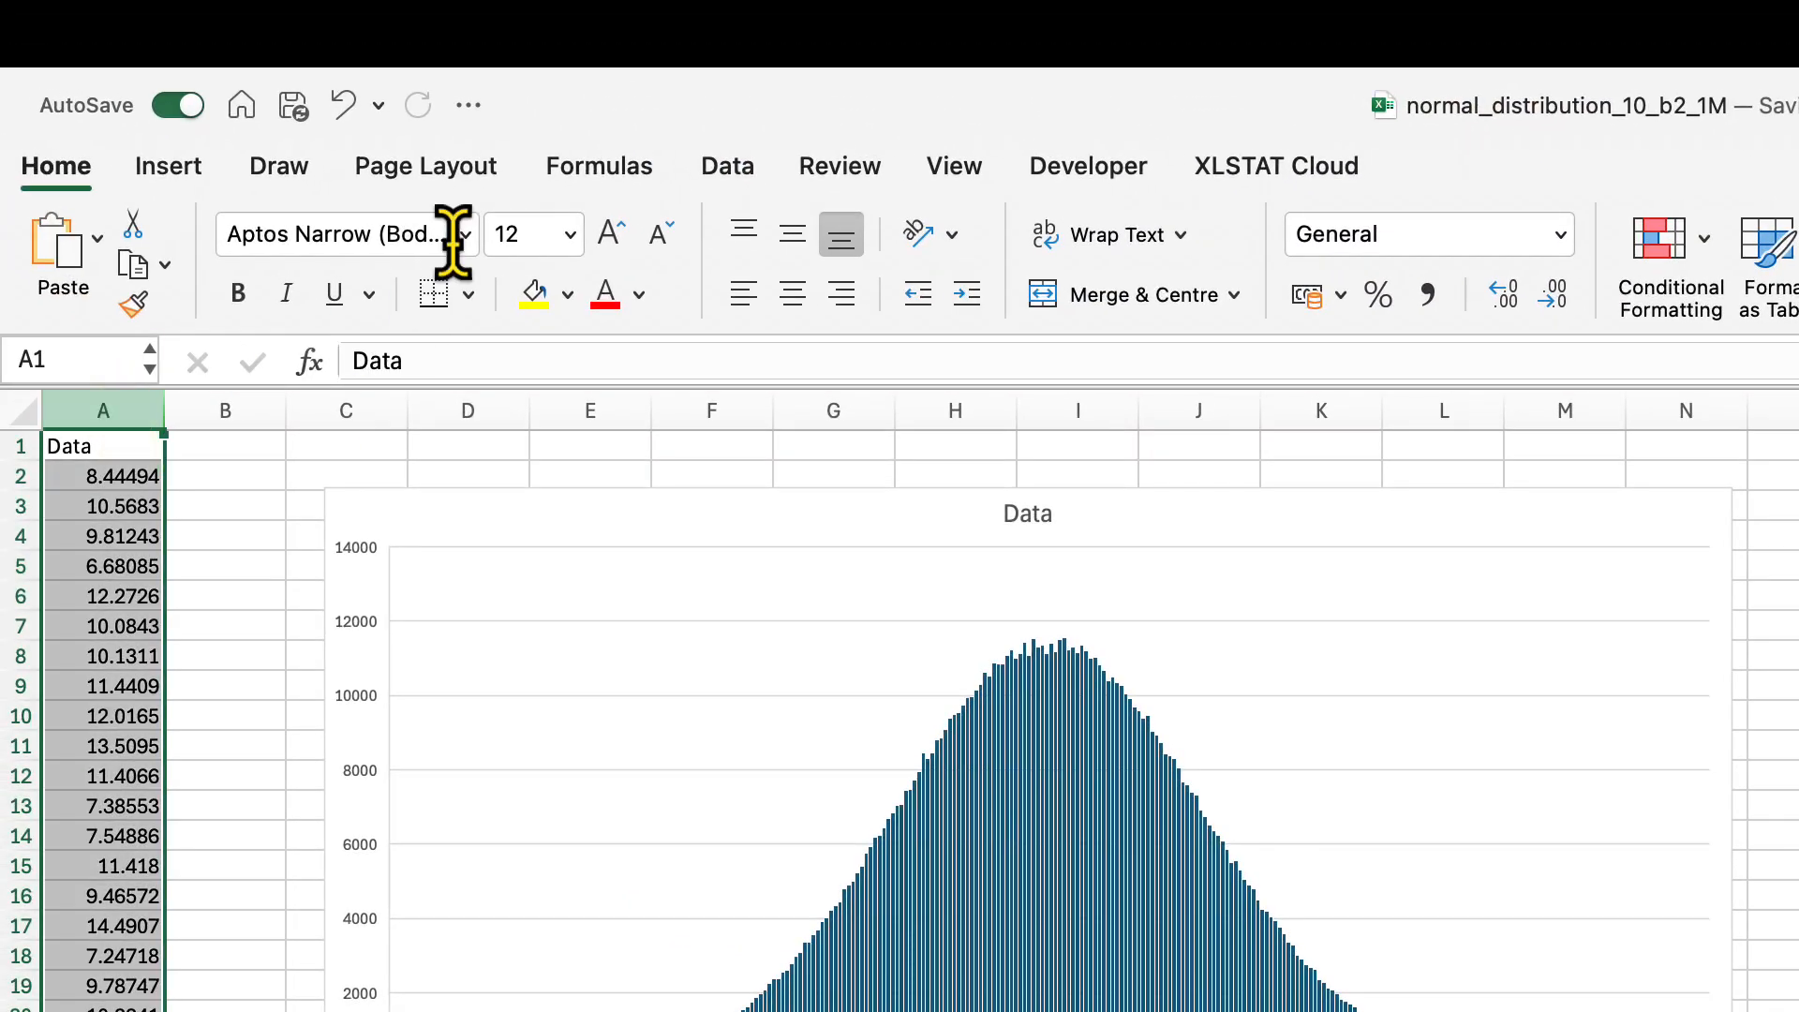
click(171, 167)
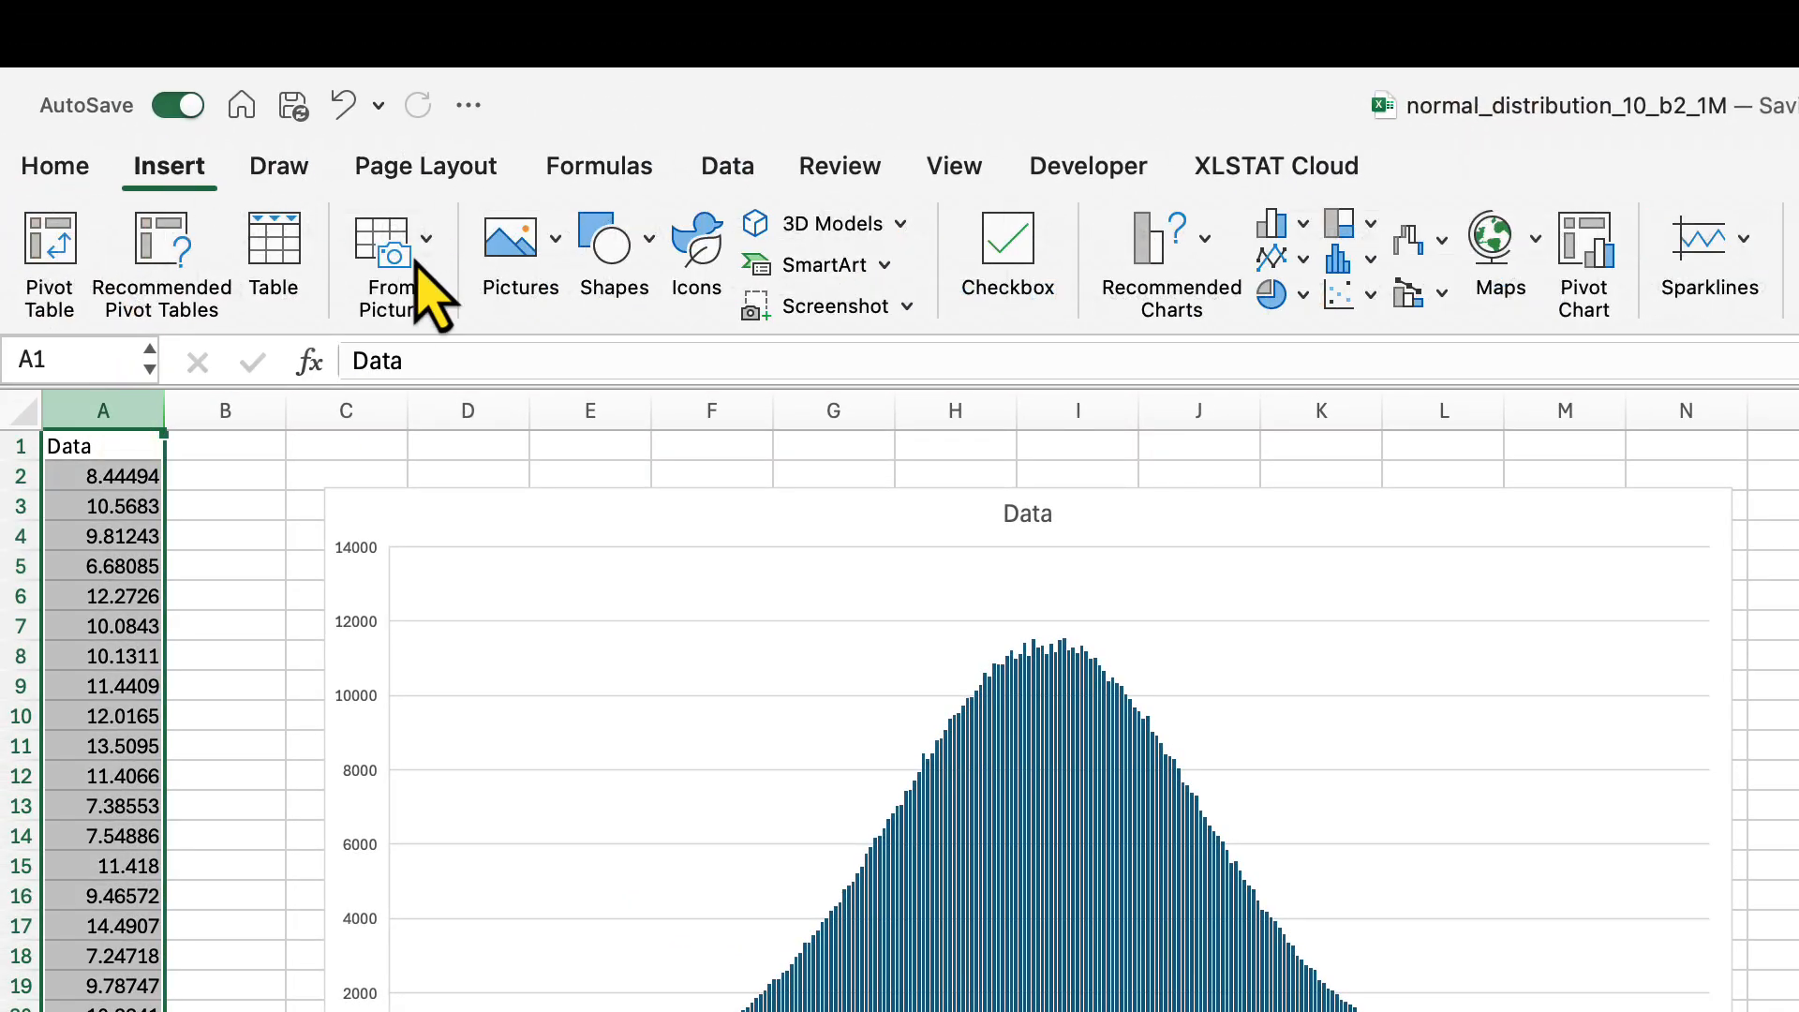
click(48, 262)
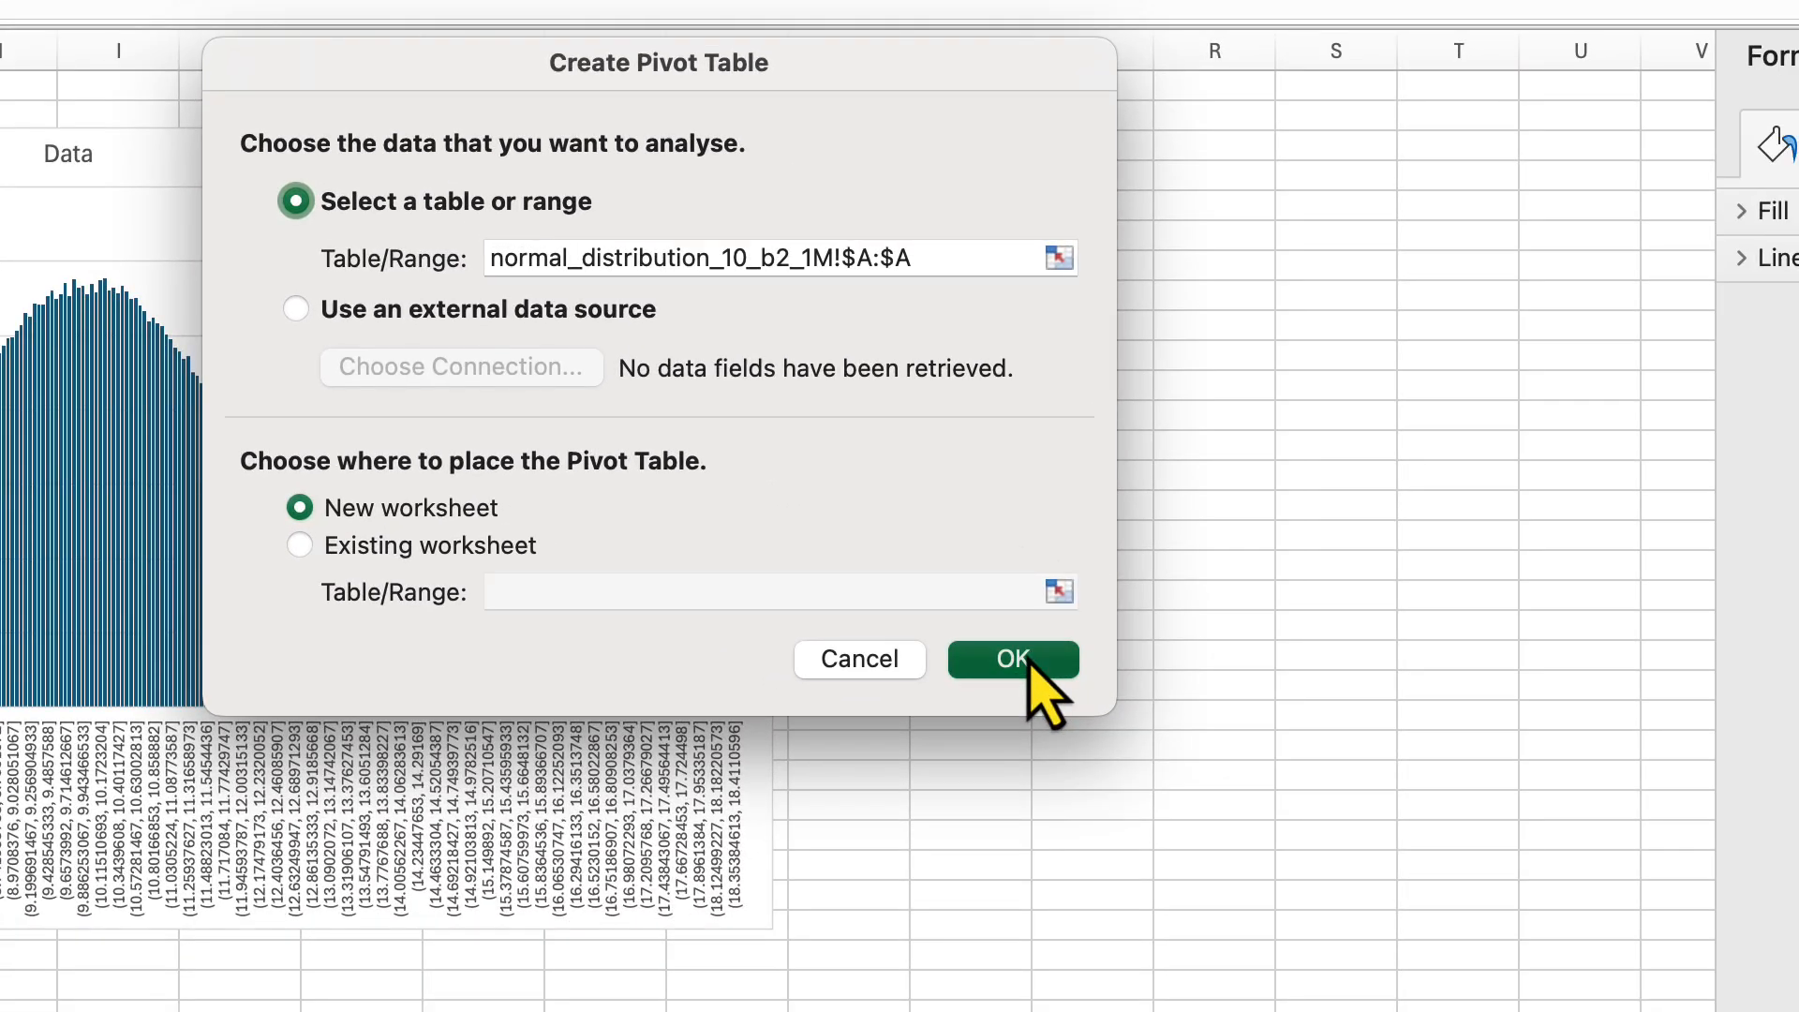
click(1028, 660)
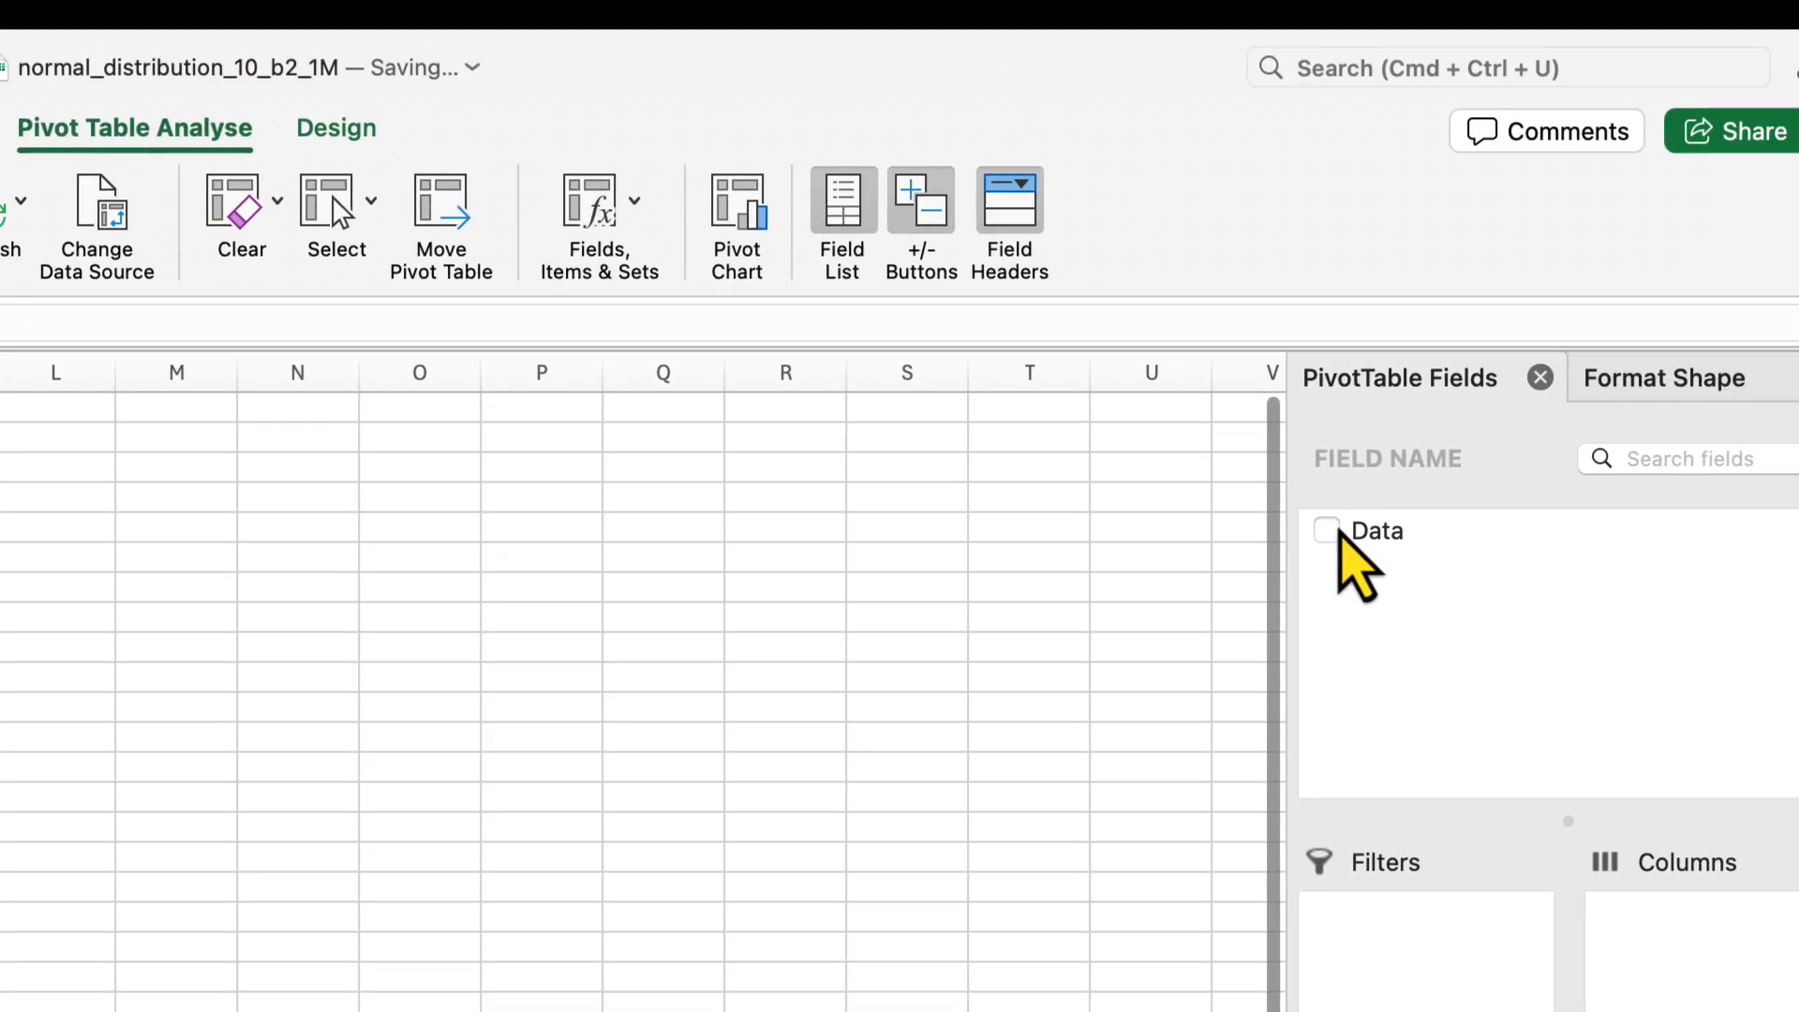
Add the Data field to both the rows and the values of the pivot table
click(1792, 210)
drag(1331, 605, 1416, 1011)
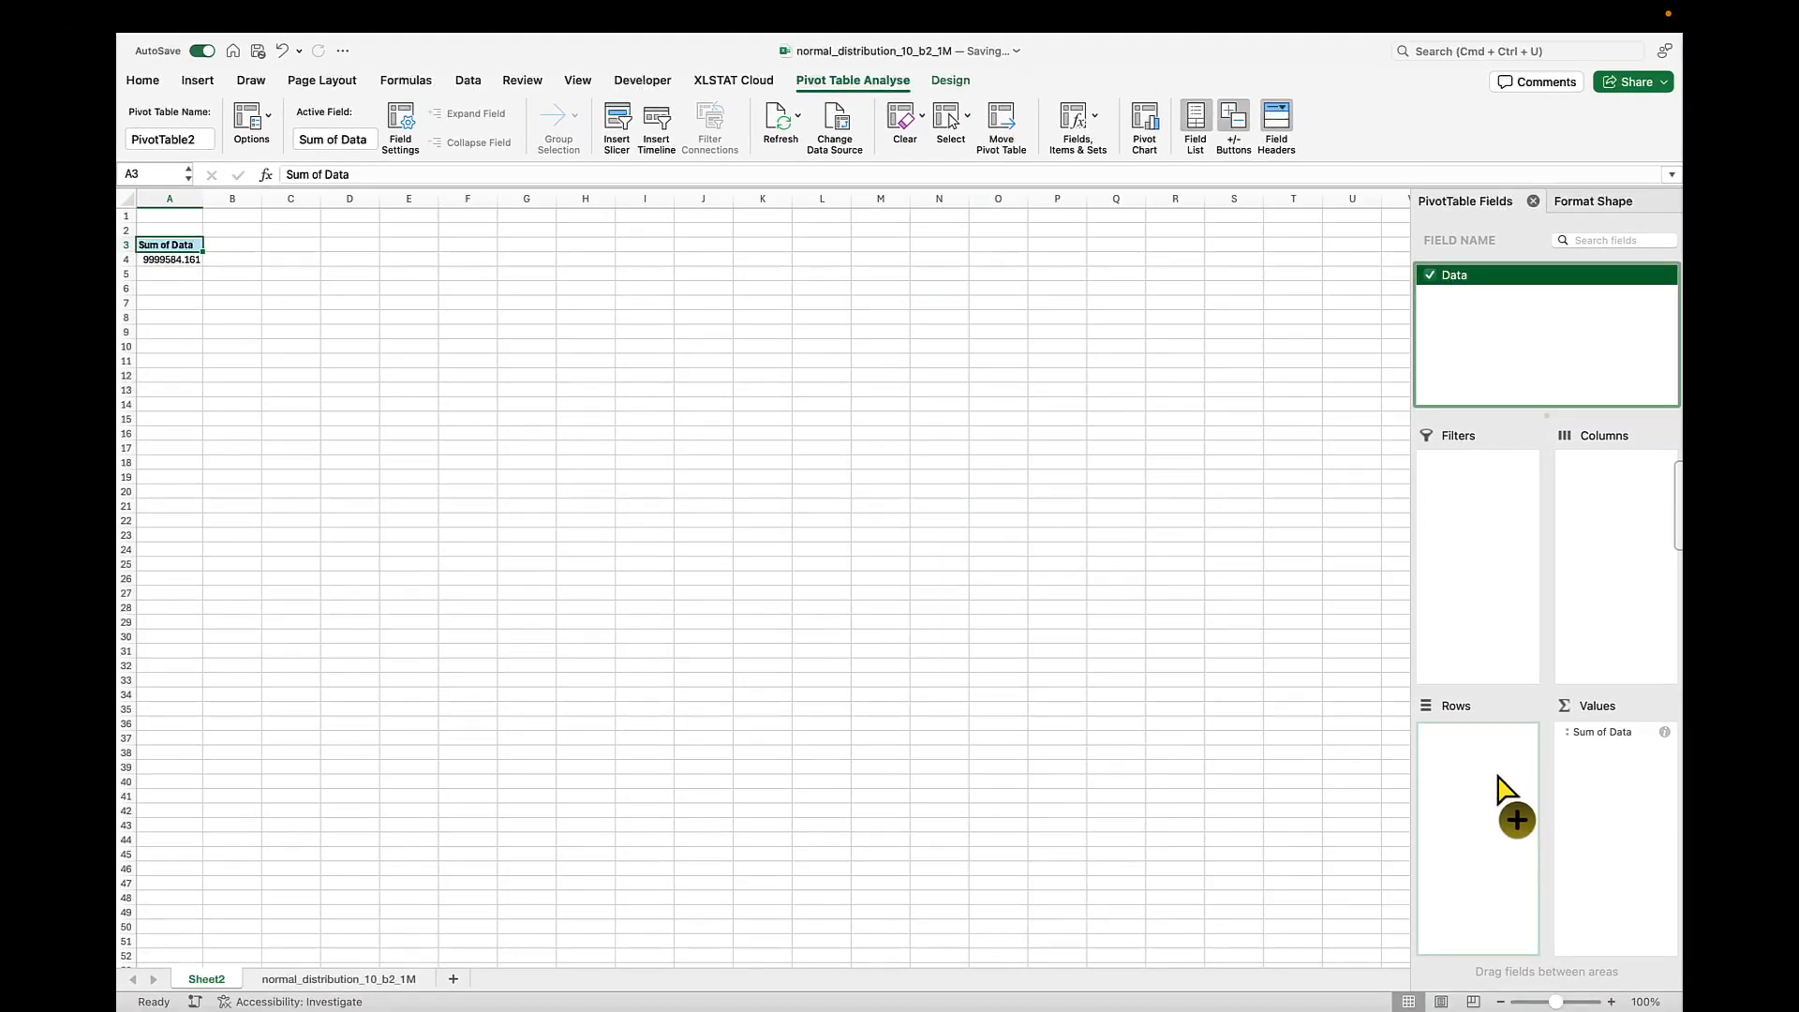
drag(1498, 776, 1474, 743)
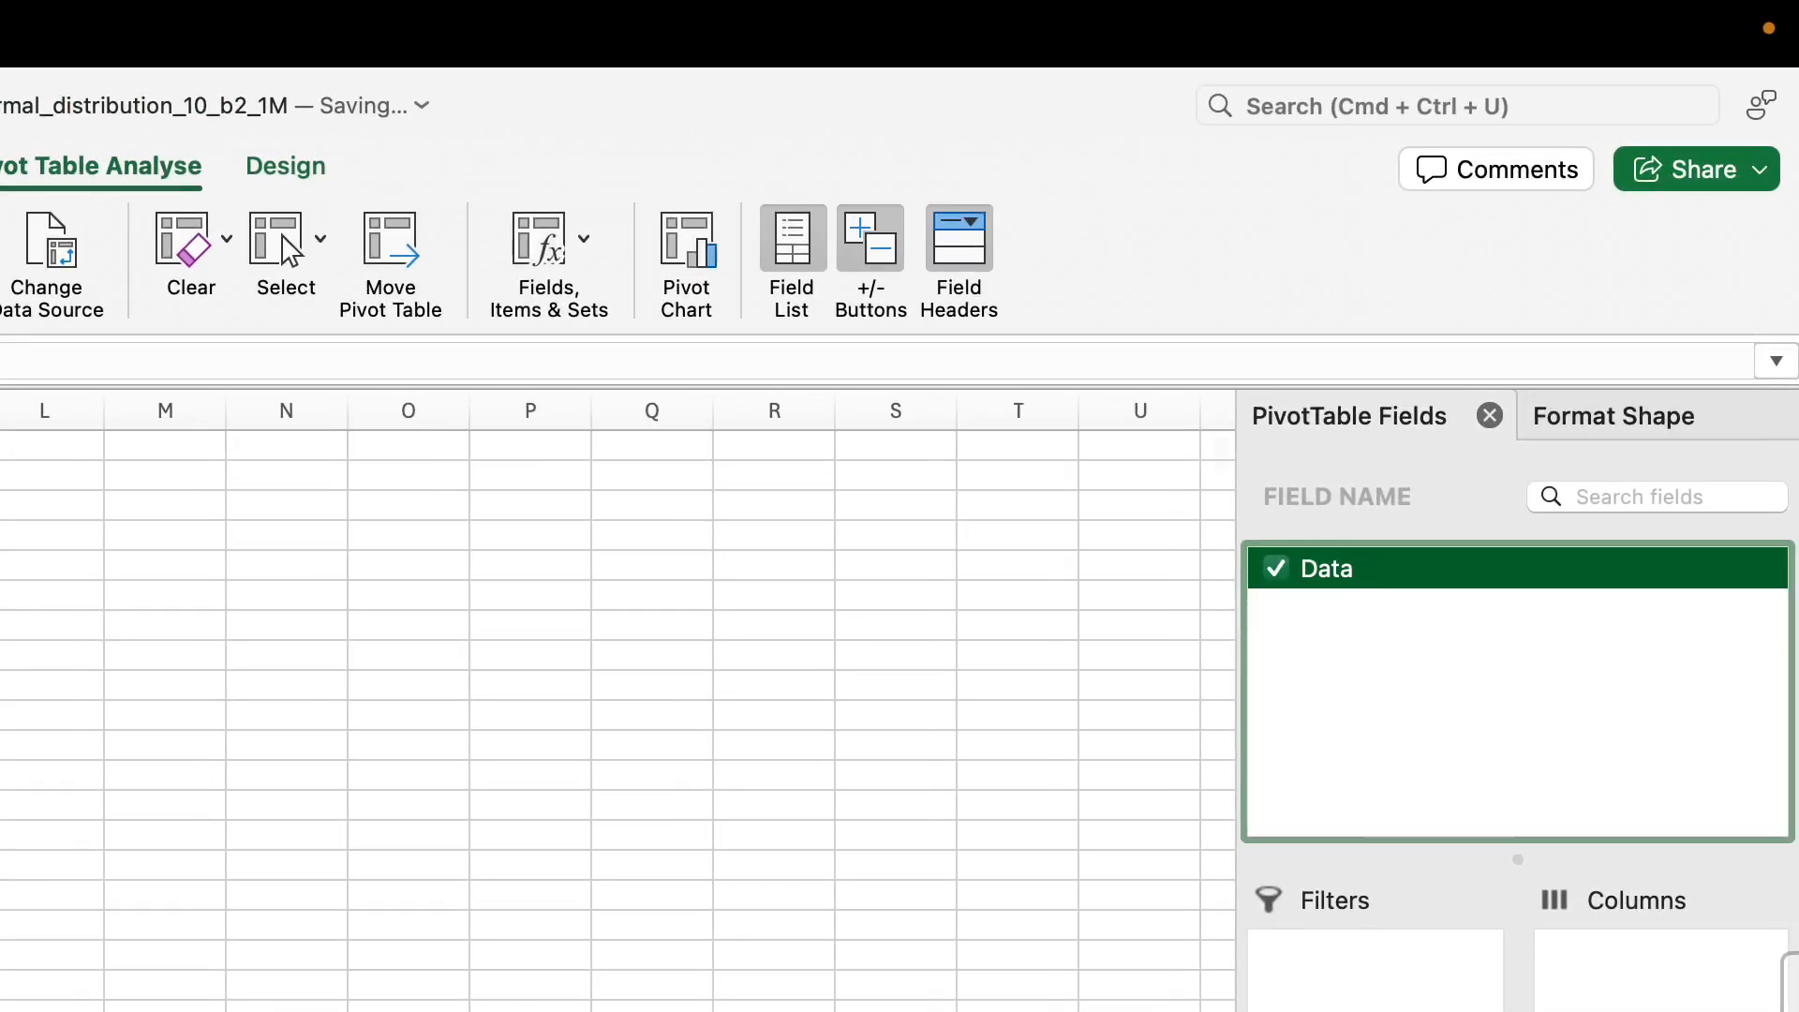
drag(1406, 1008, 1623, 831)
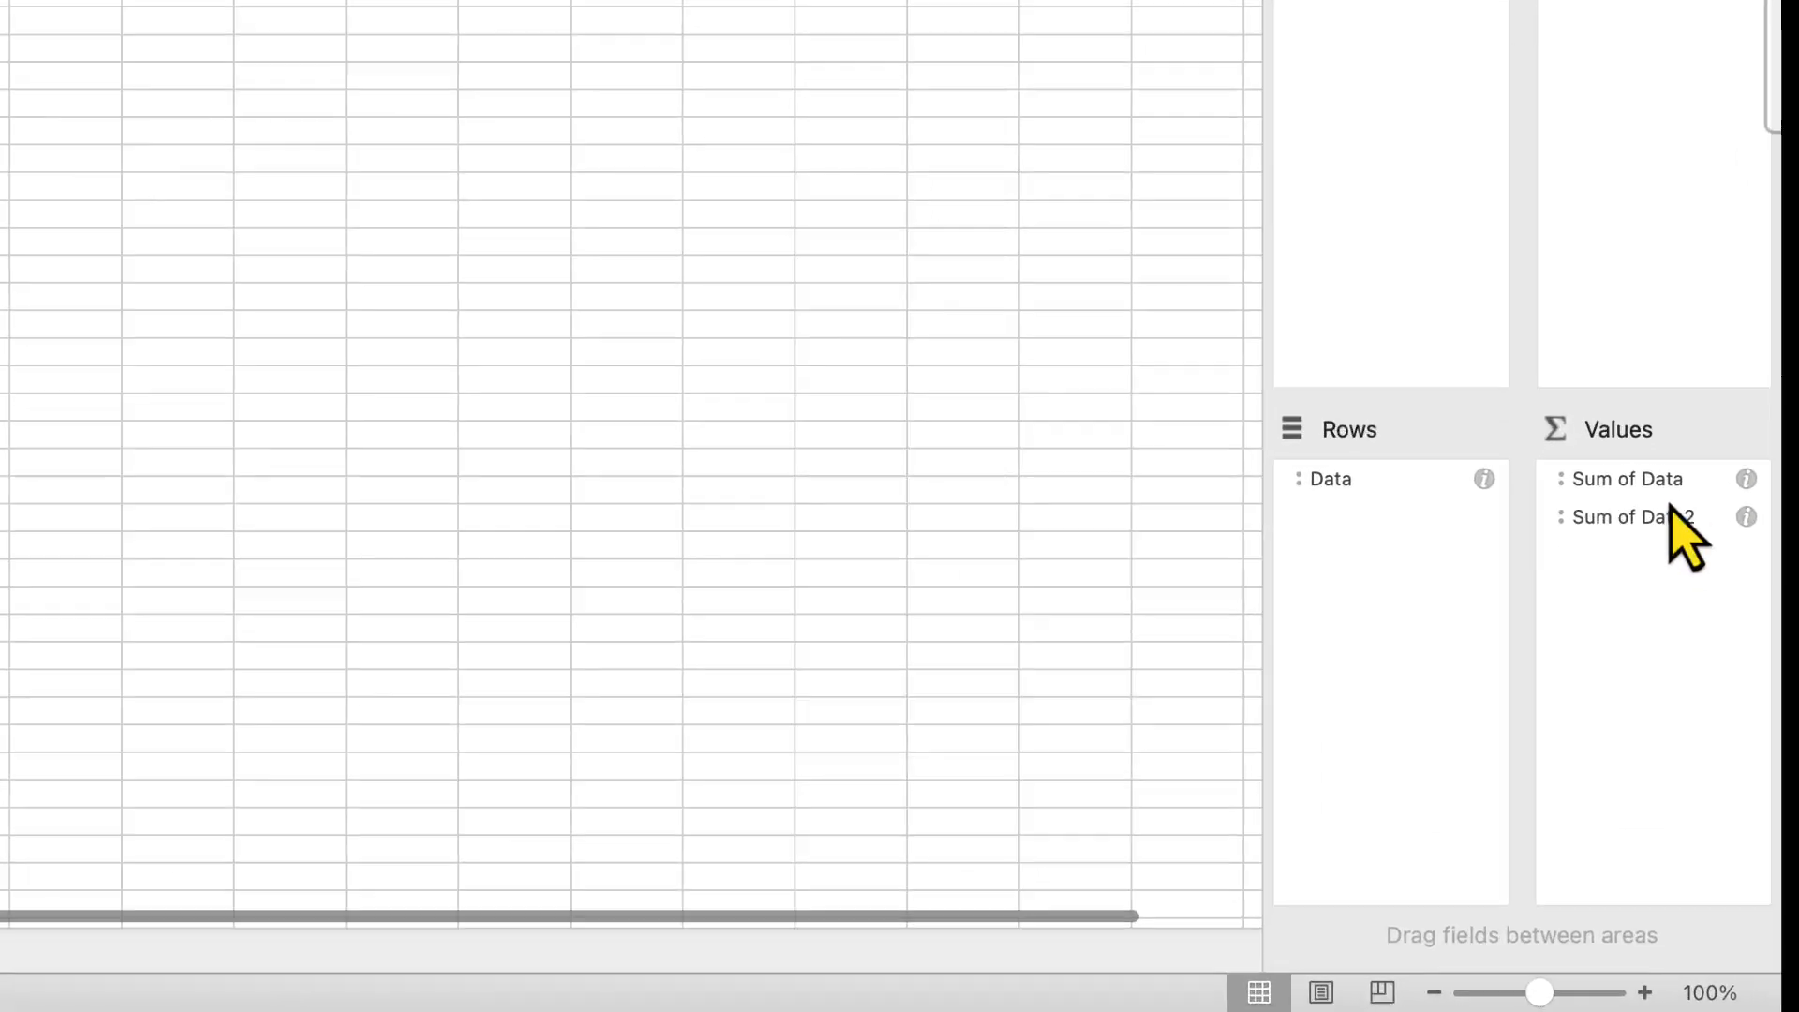
Remove the duplicate Sum of Data2 field from the pivot table's values
drag(1629, 758, 1561, 754)
drag(1548, 483, 1075, 560)
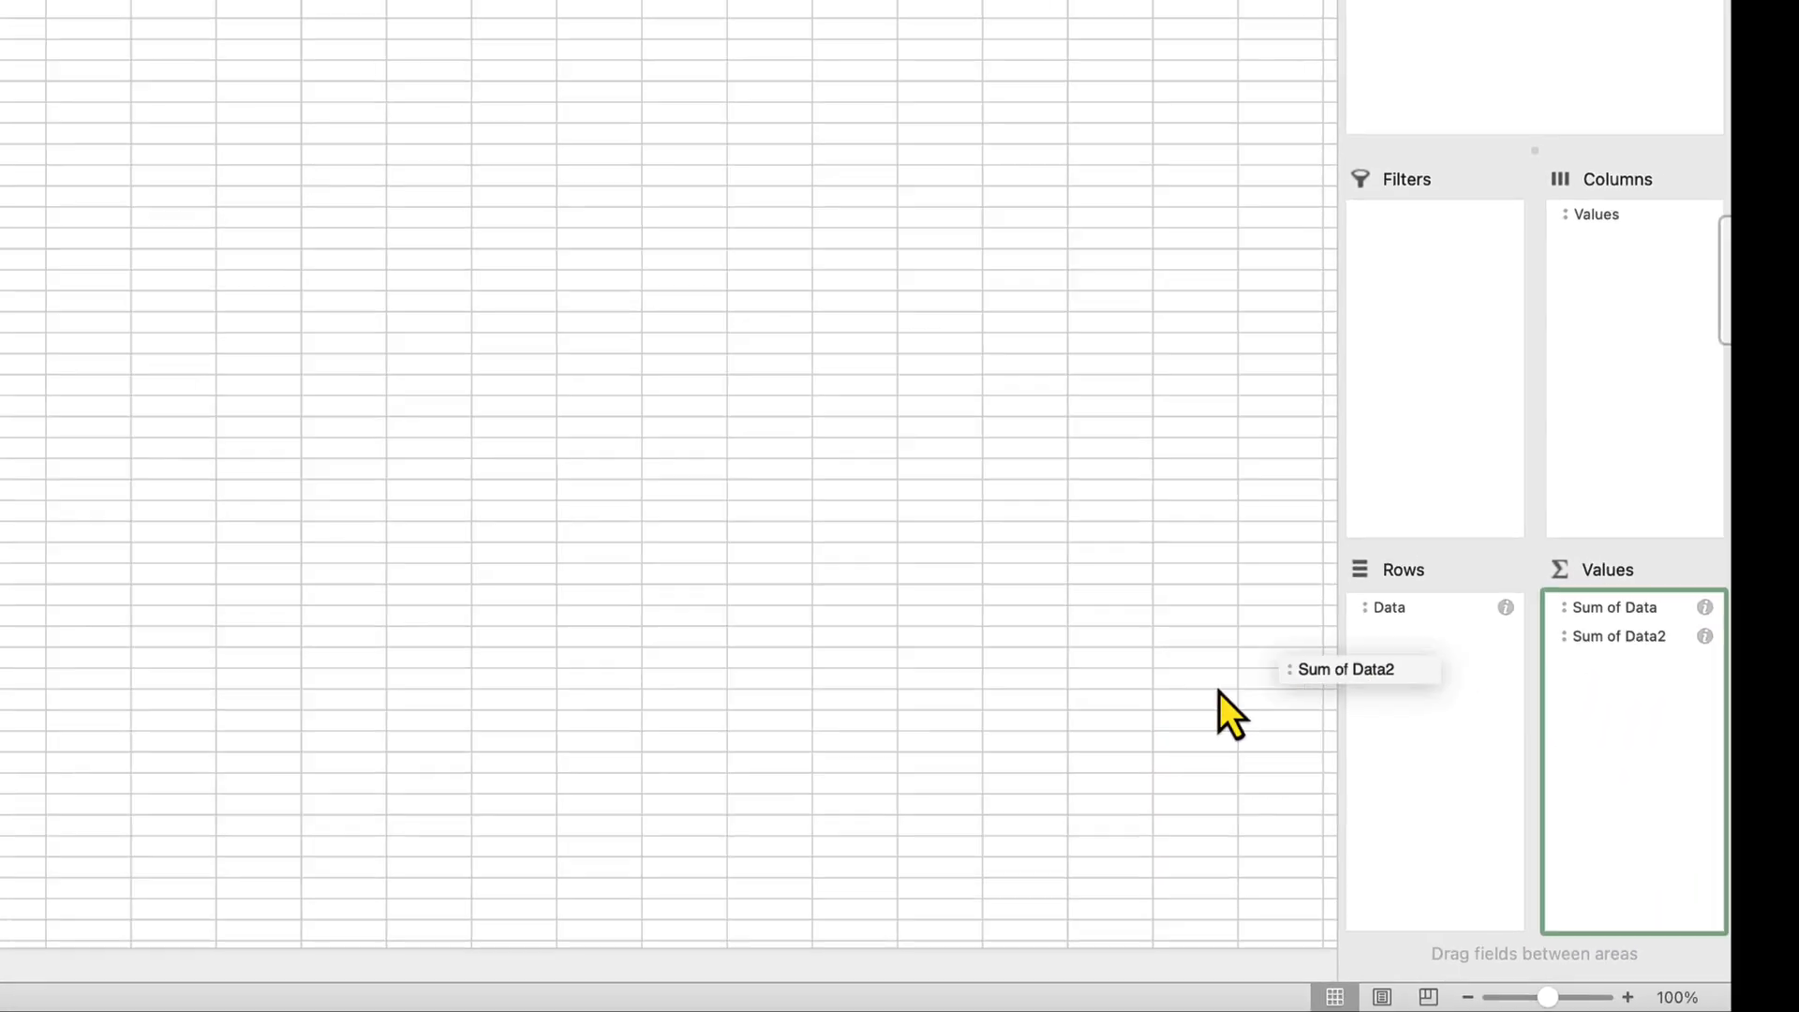
drag(1218, 694, 1220, 689)
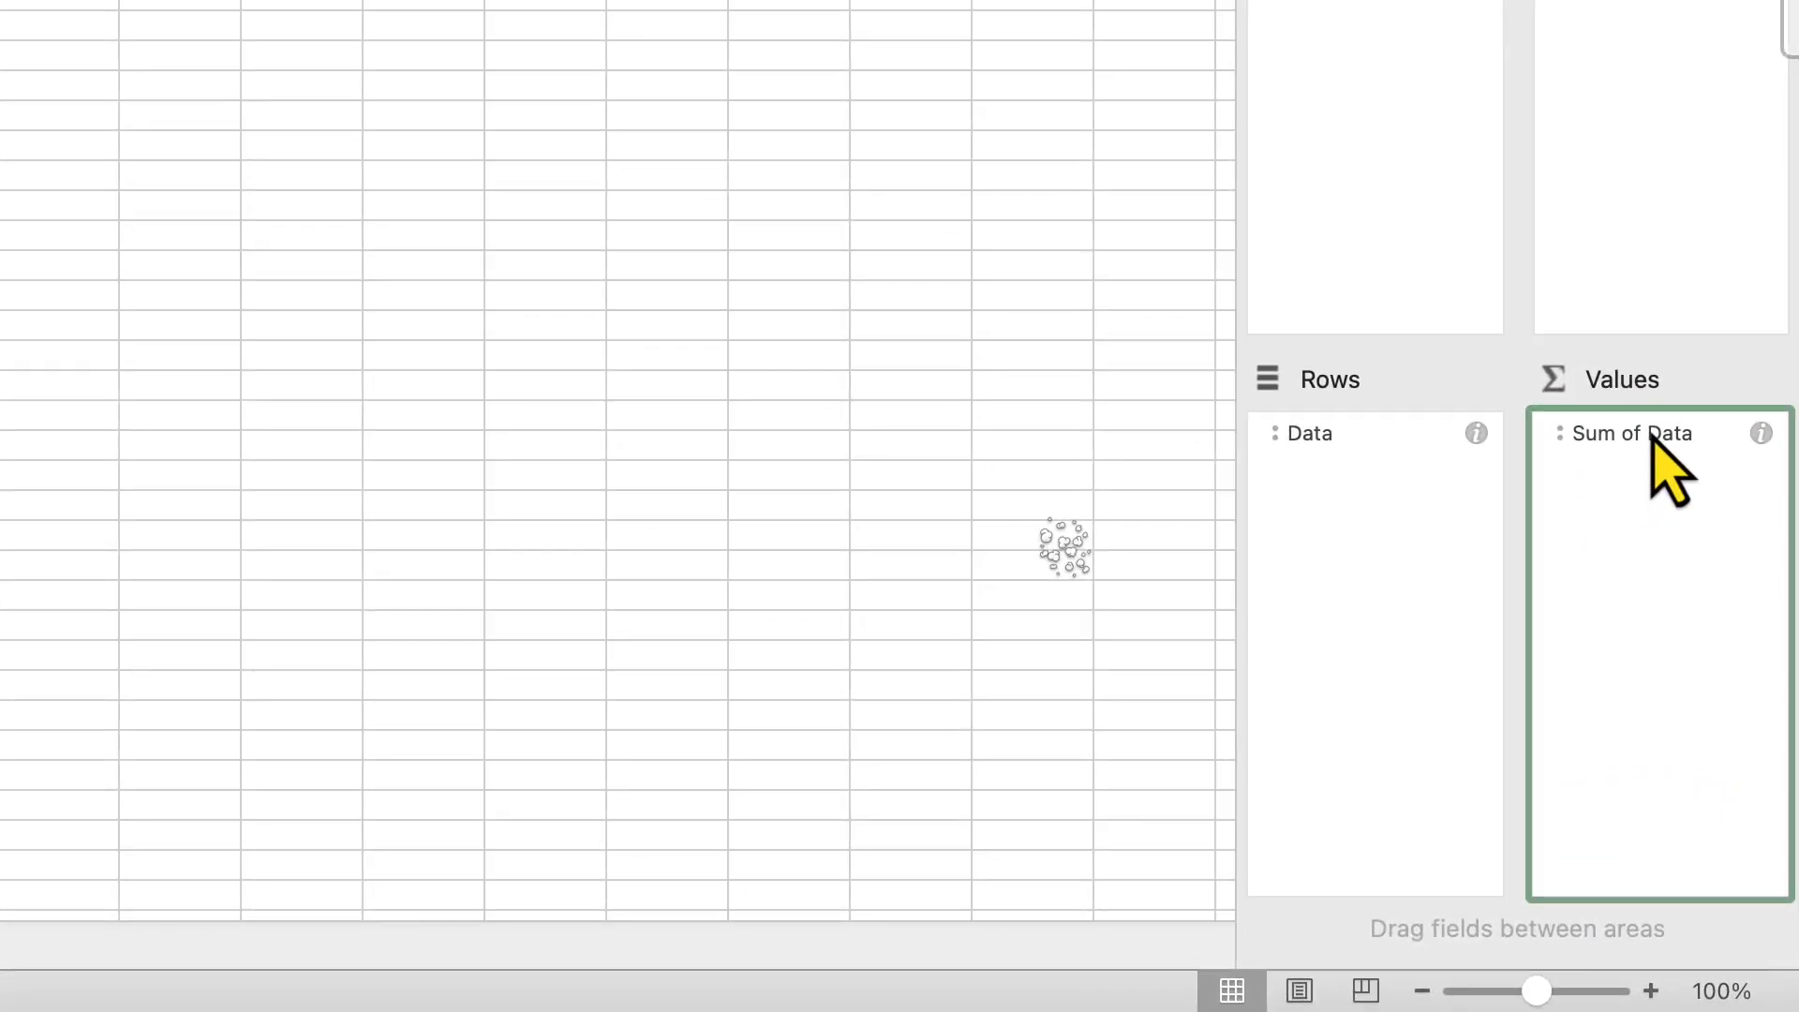
Change the pivot table's value field to summarise Data by Count
click(1576, 448)
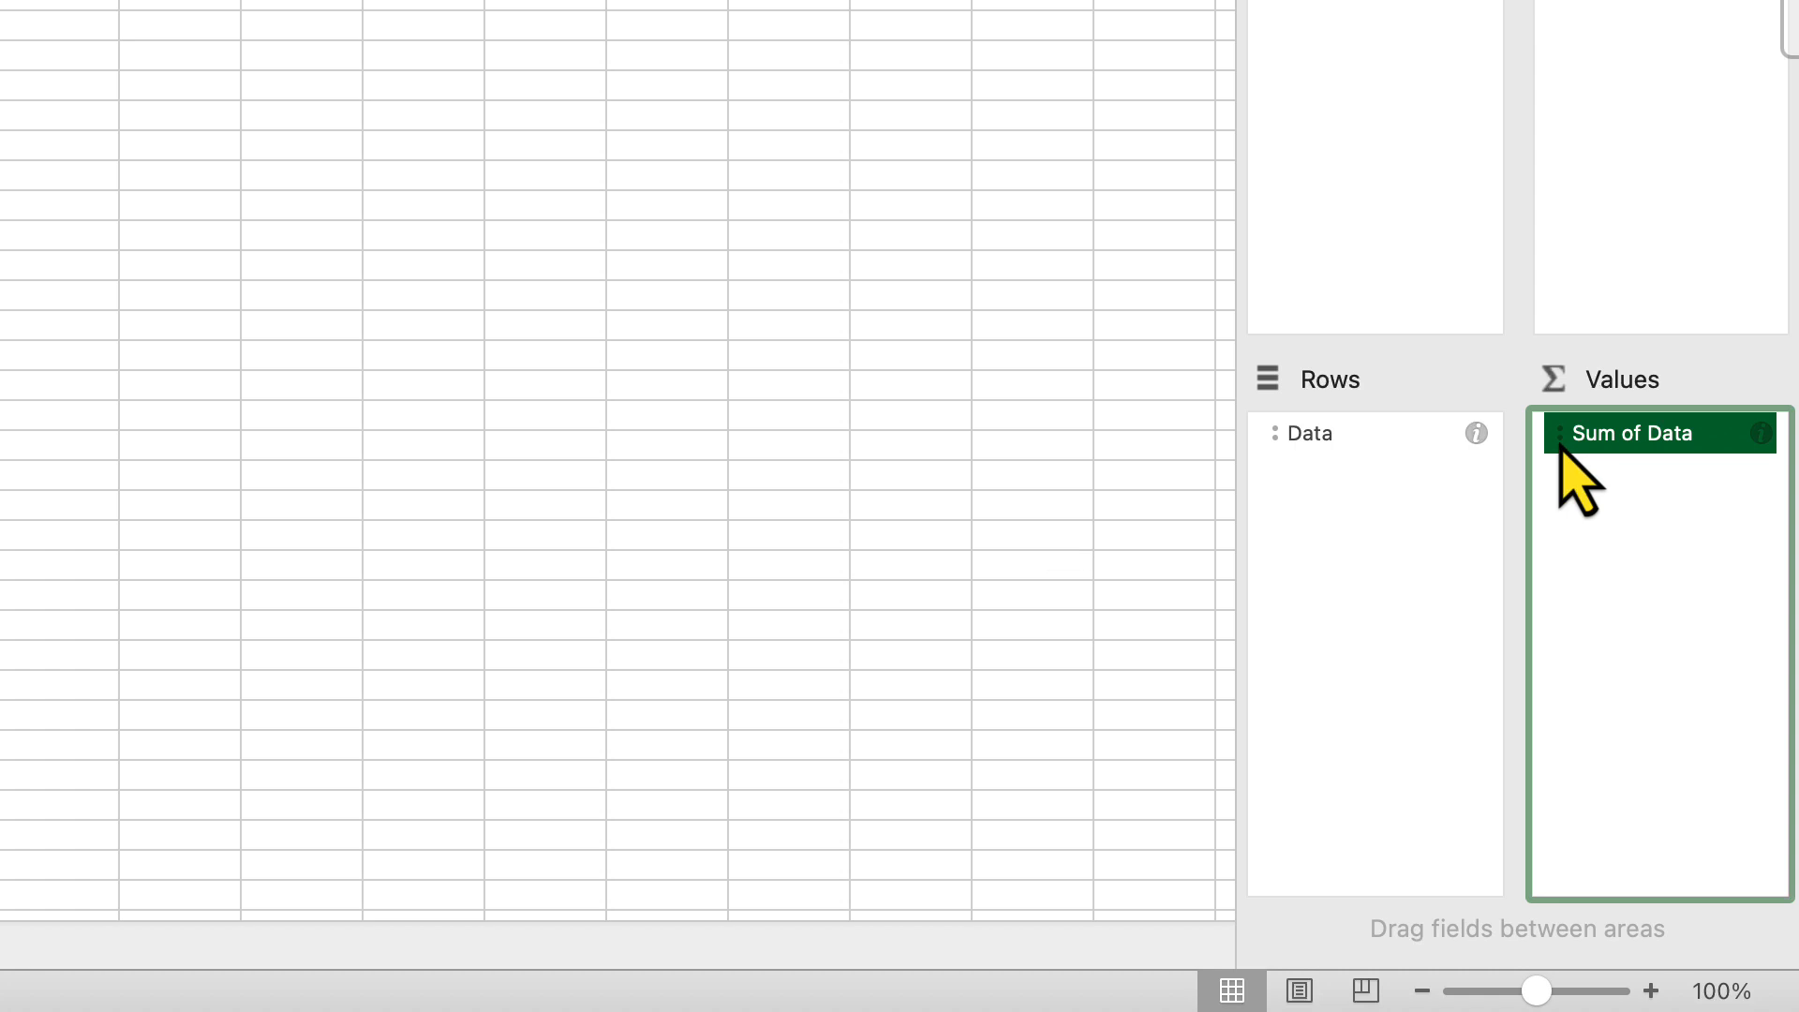
click(1689, 514)
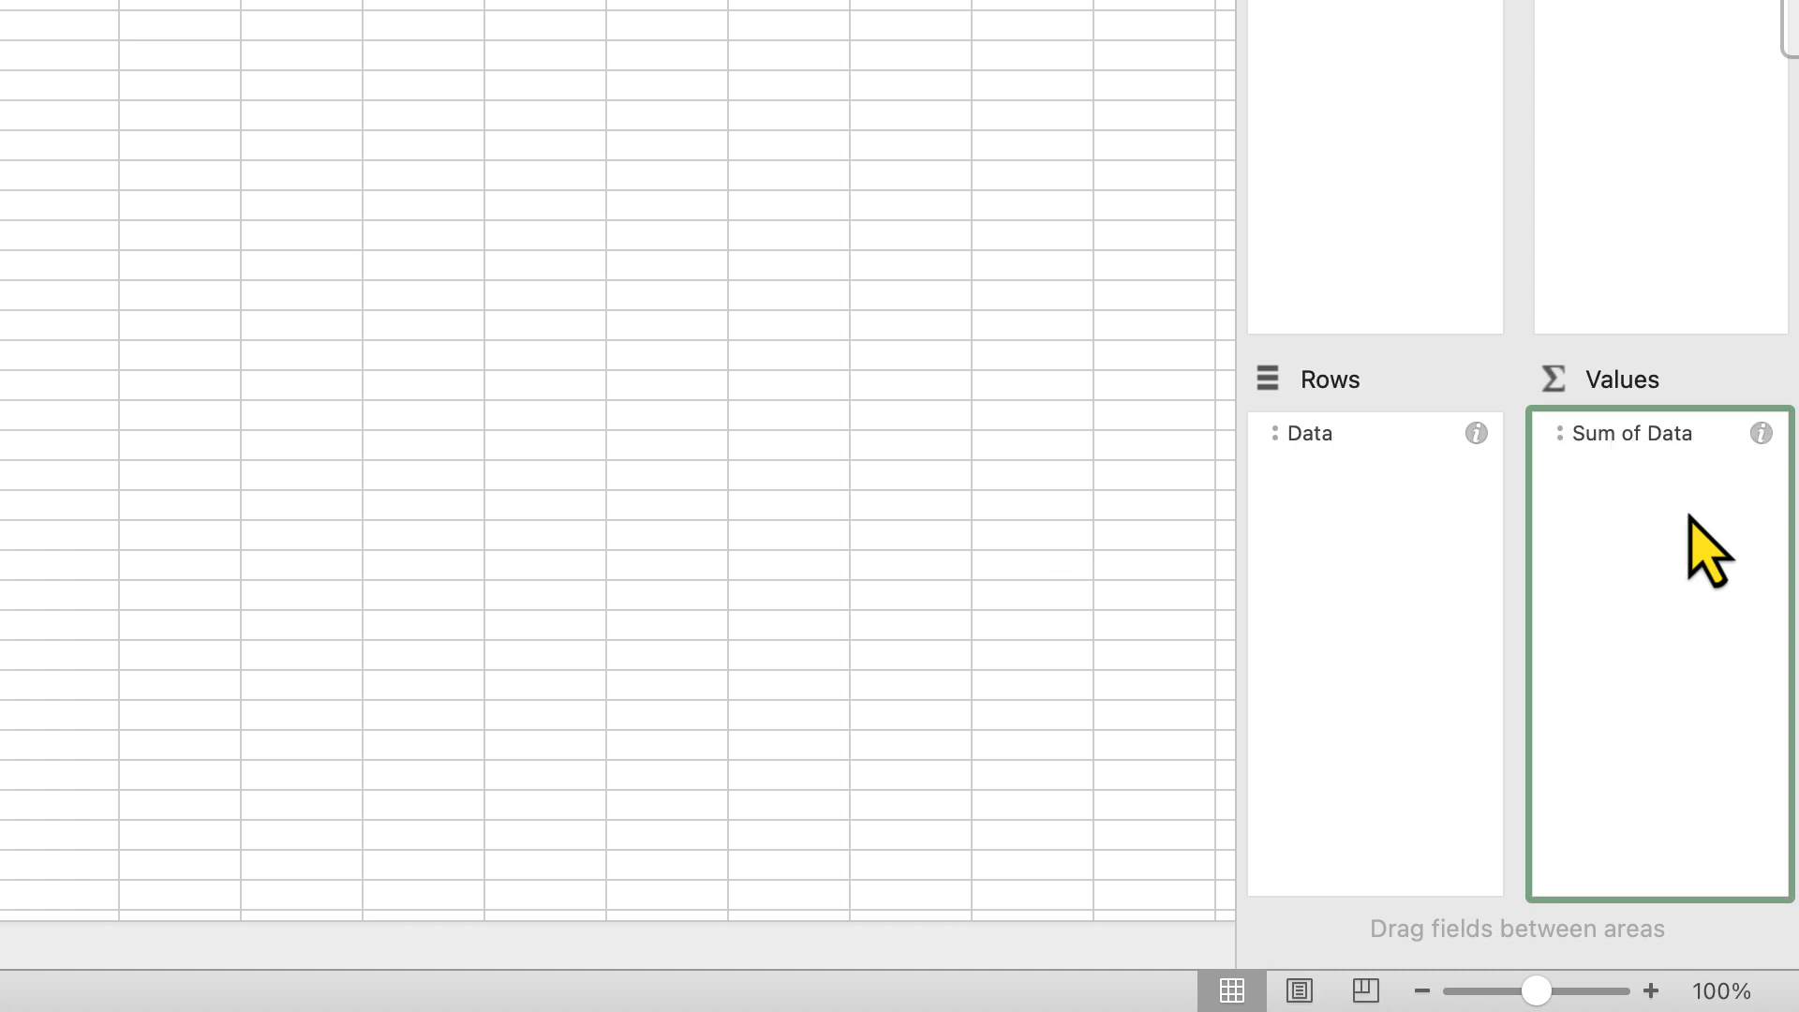
click(1761, 433)
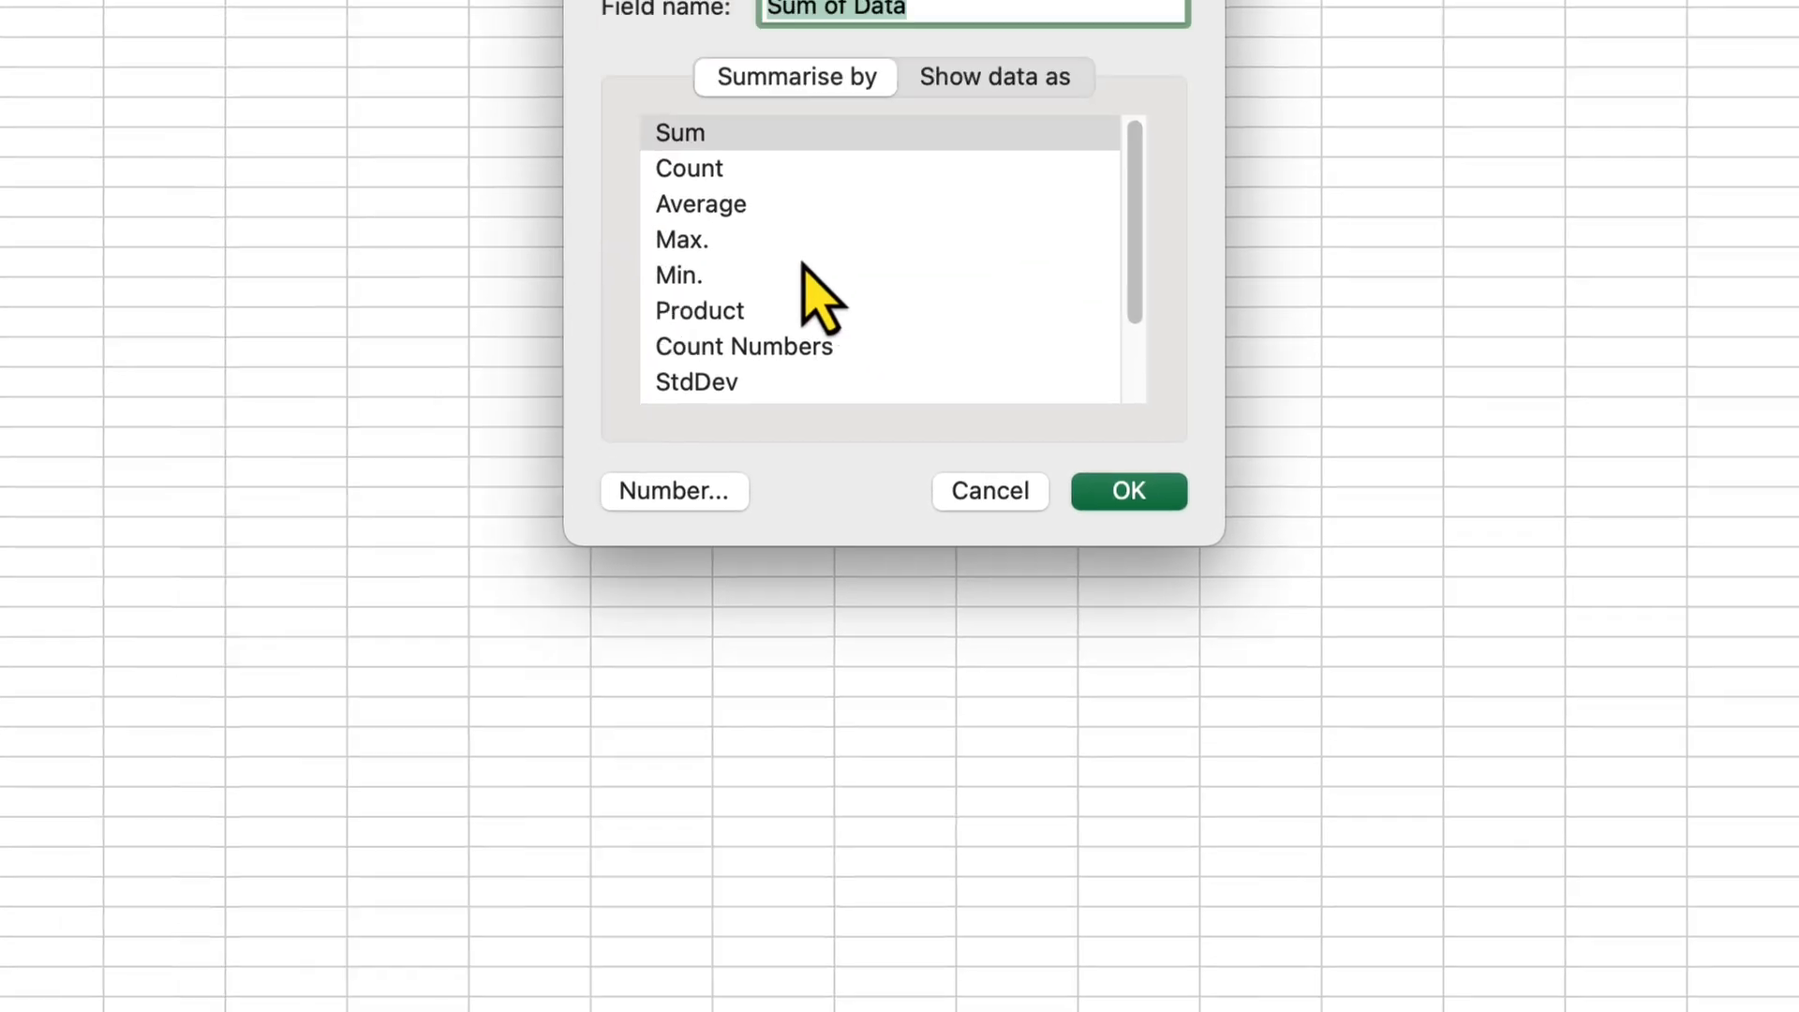
click(740, 169)
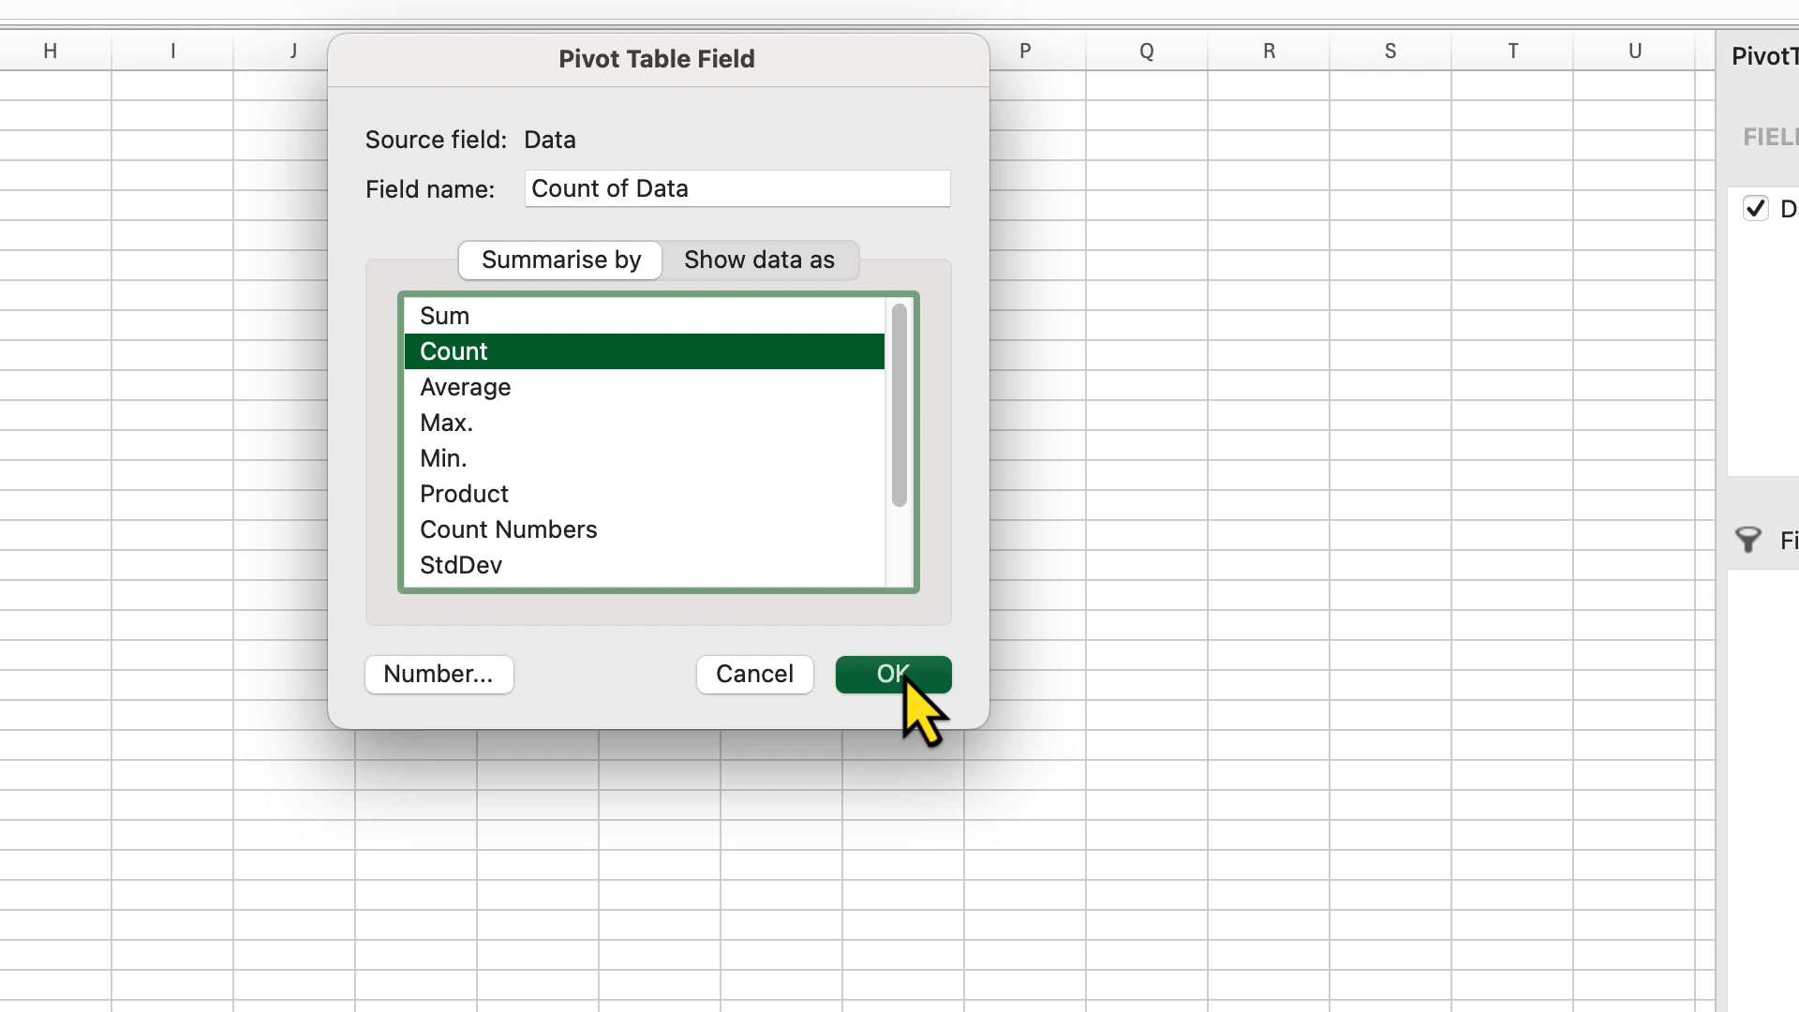
click(898, 676)
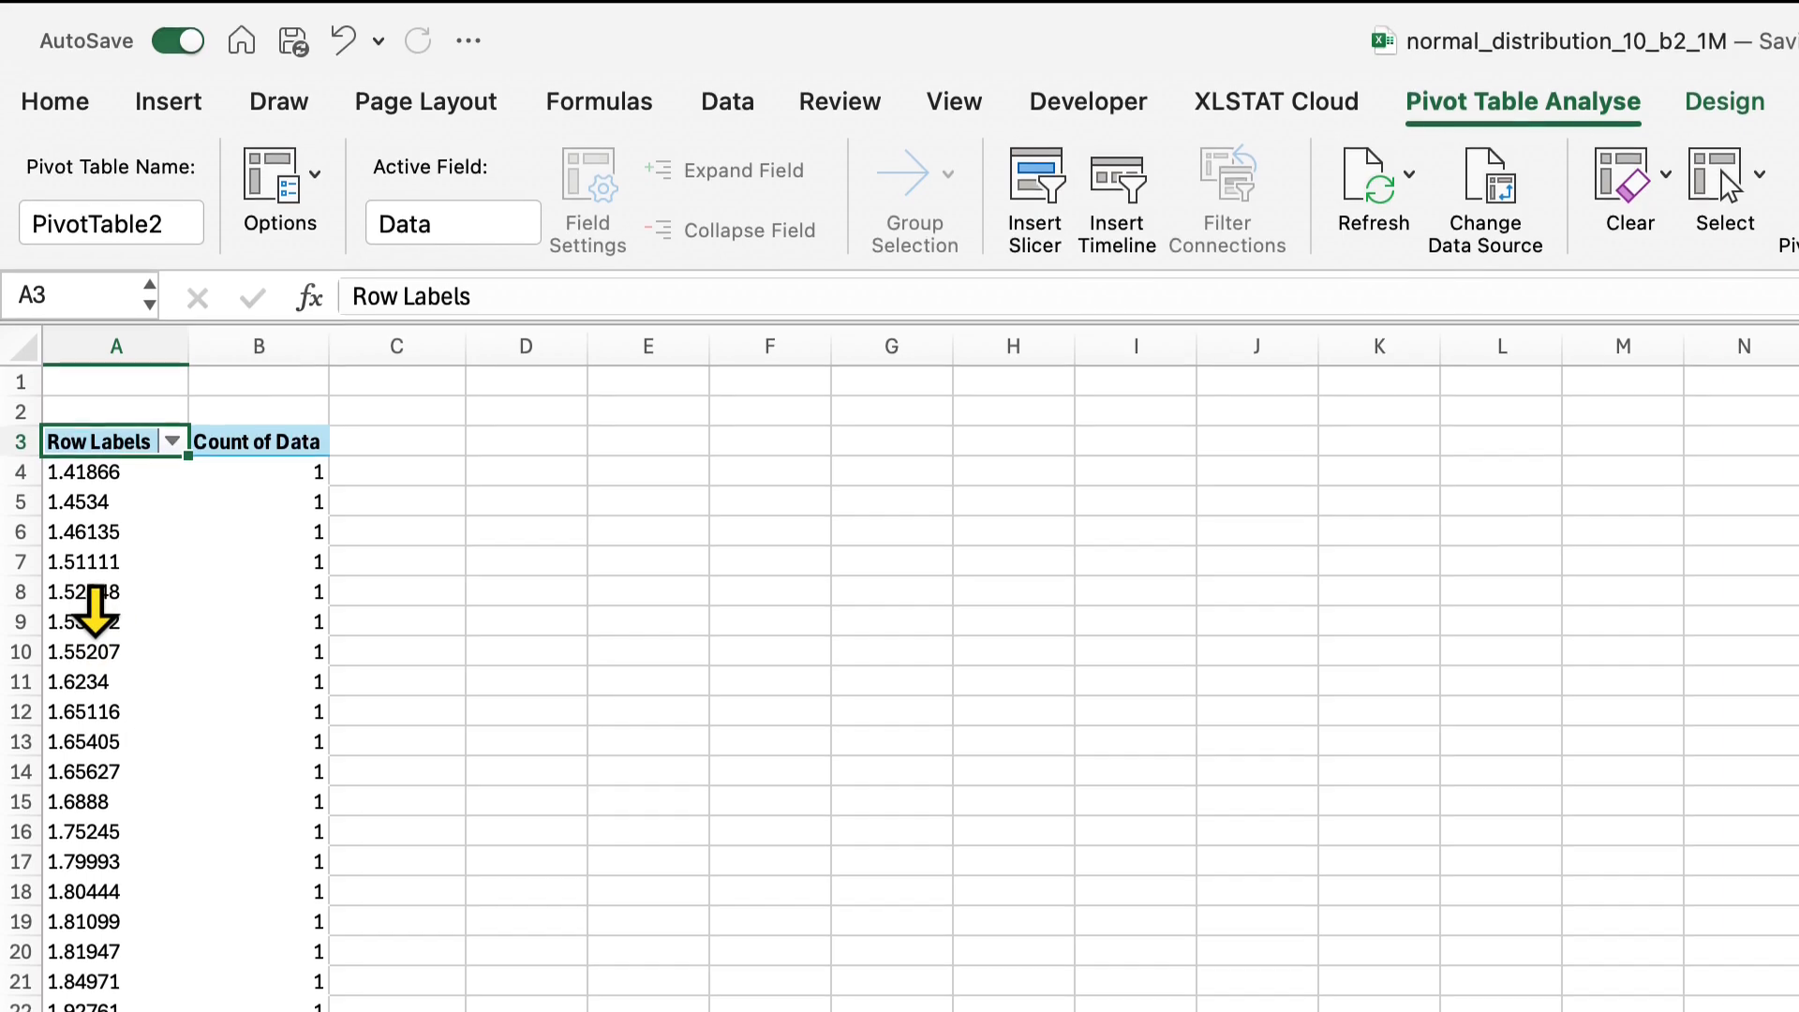
Group the pivot table's Data row labels into intervals of 1, keeping the automatic start and end values
click(79, 598)
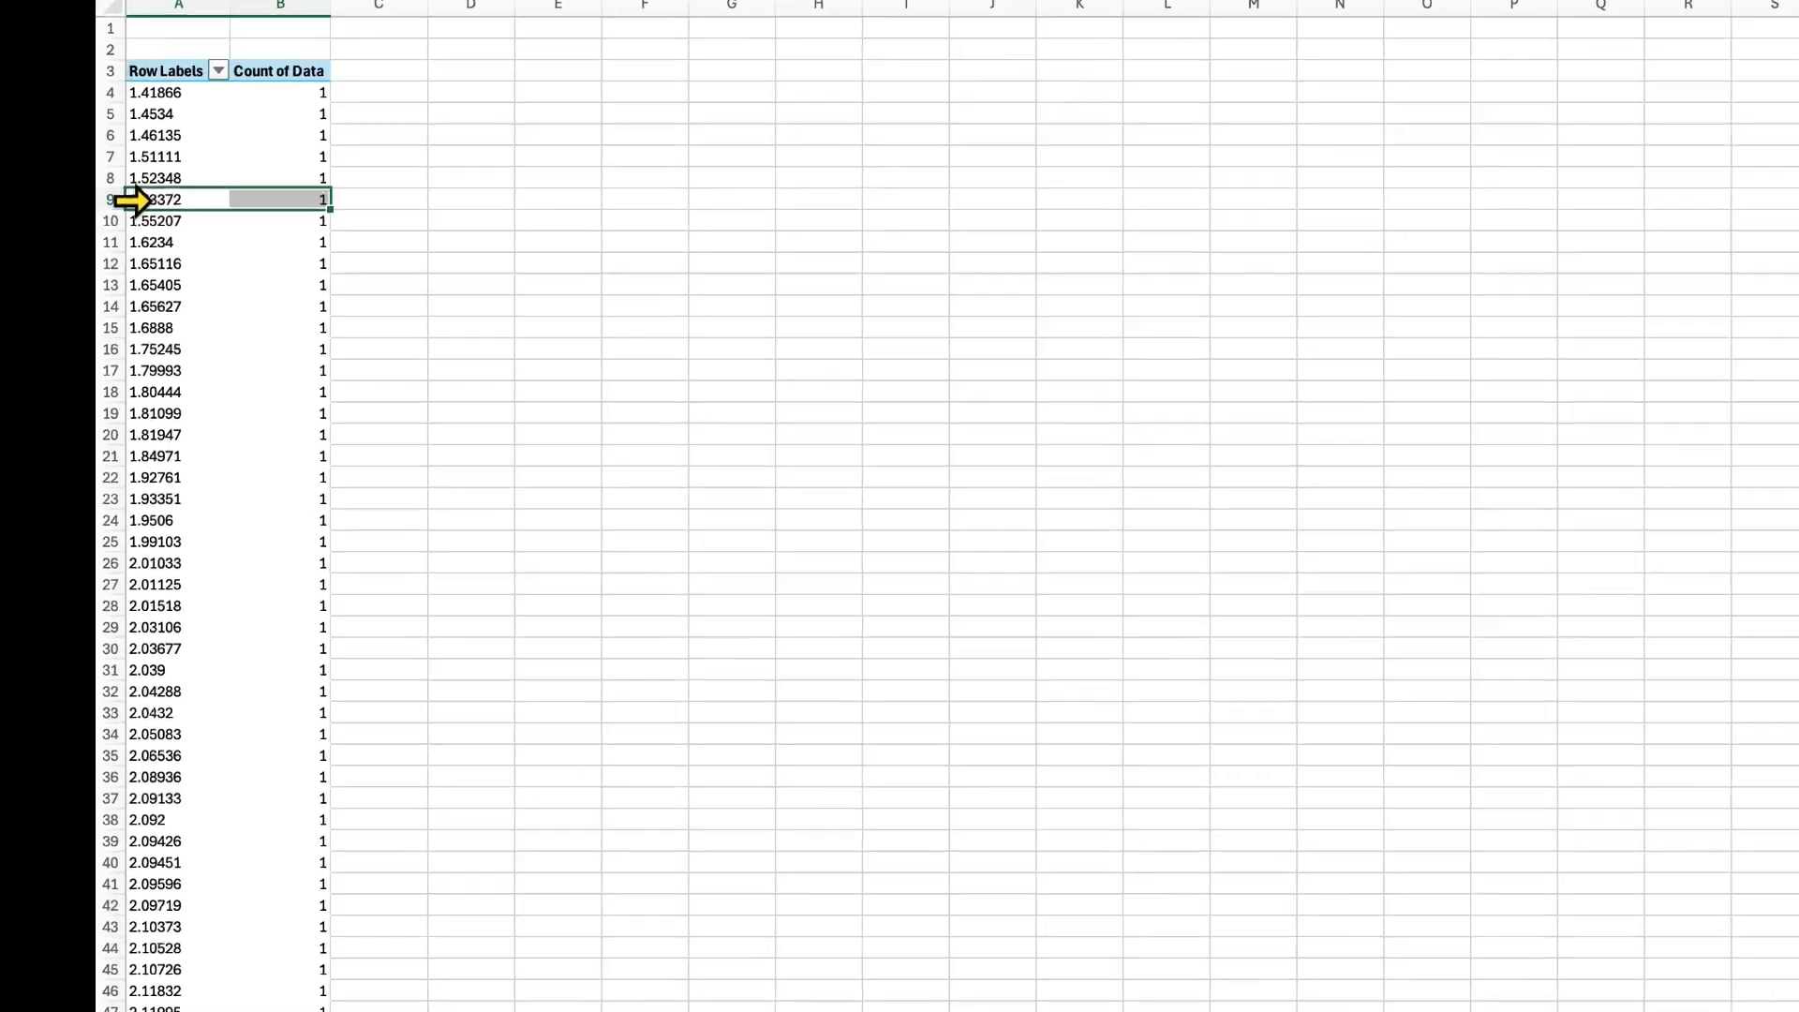
right_click(65, 682)
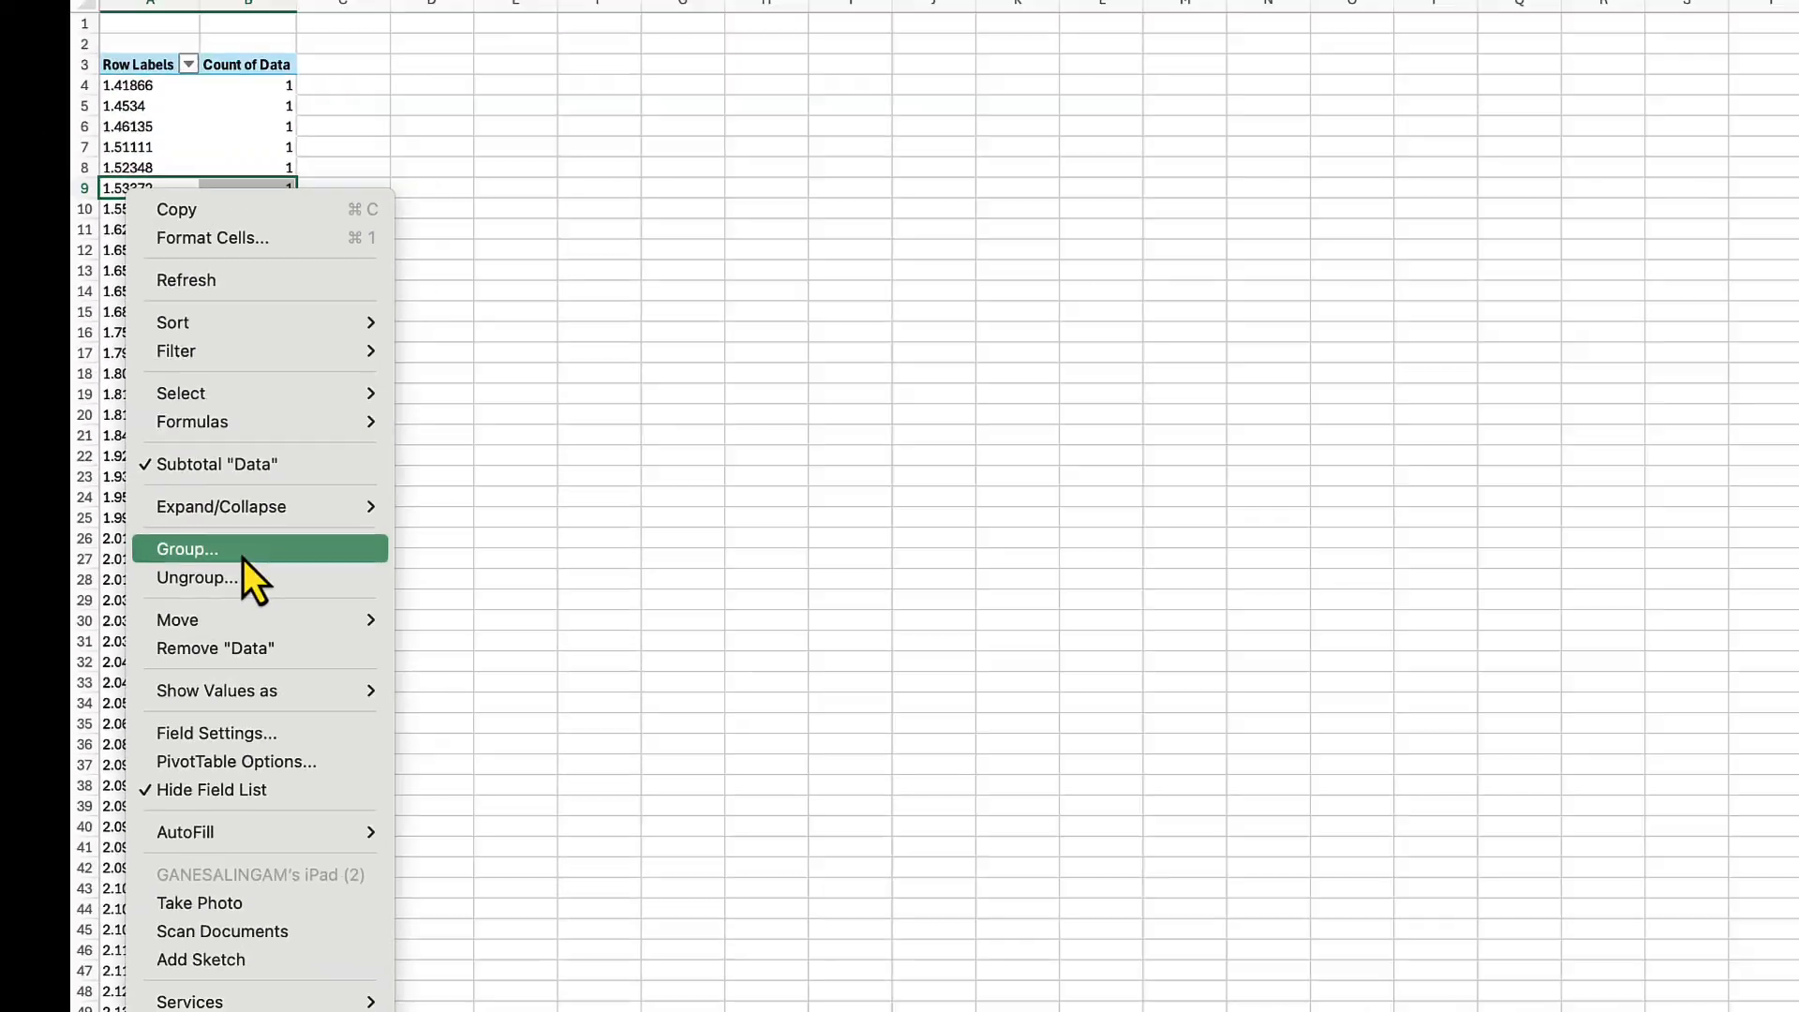
click(277, 450)
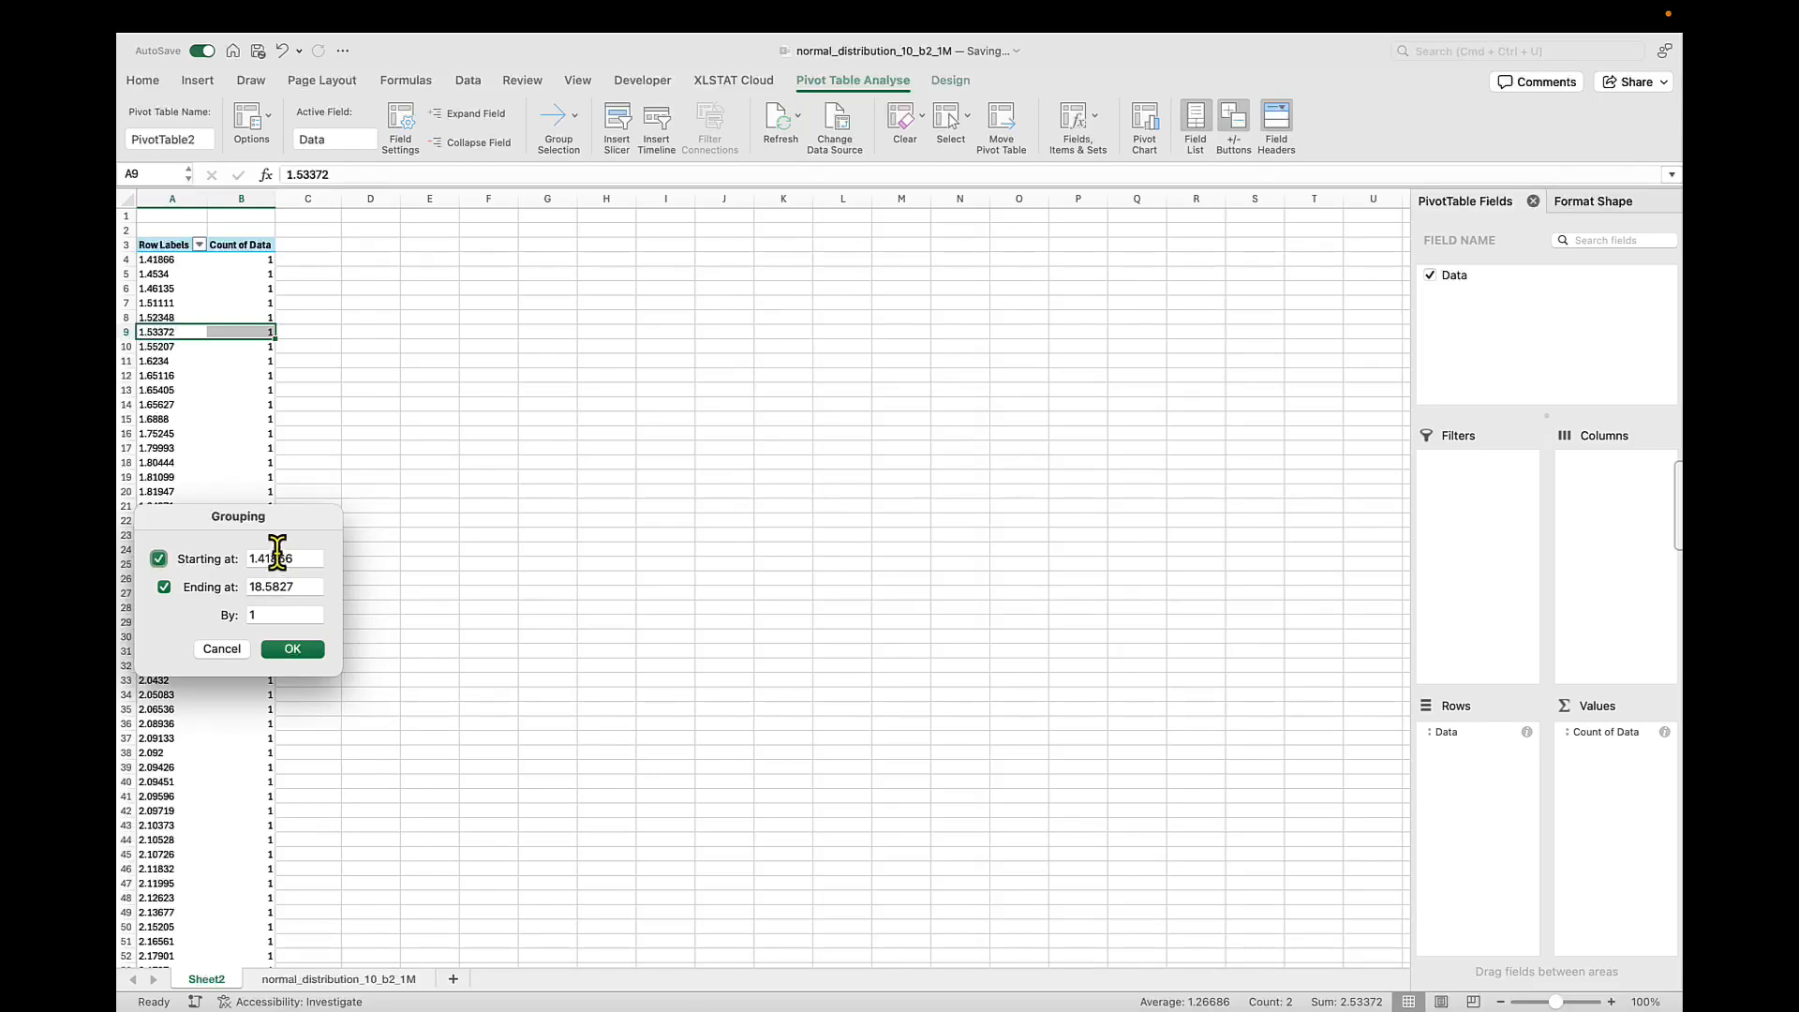
click(264, 615)
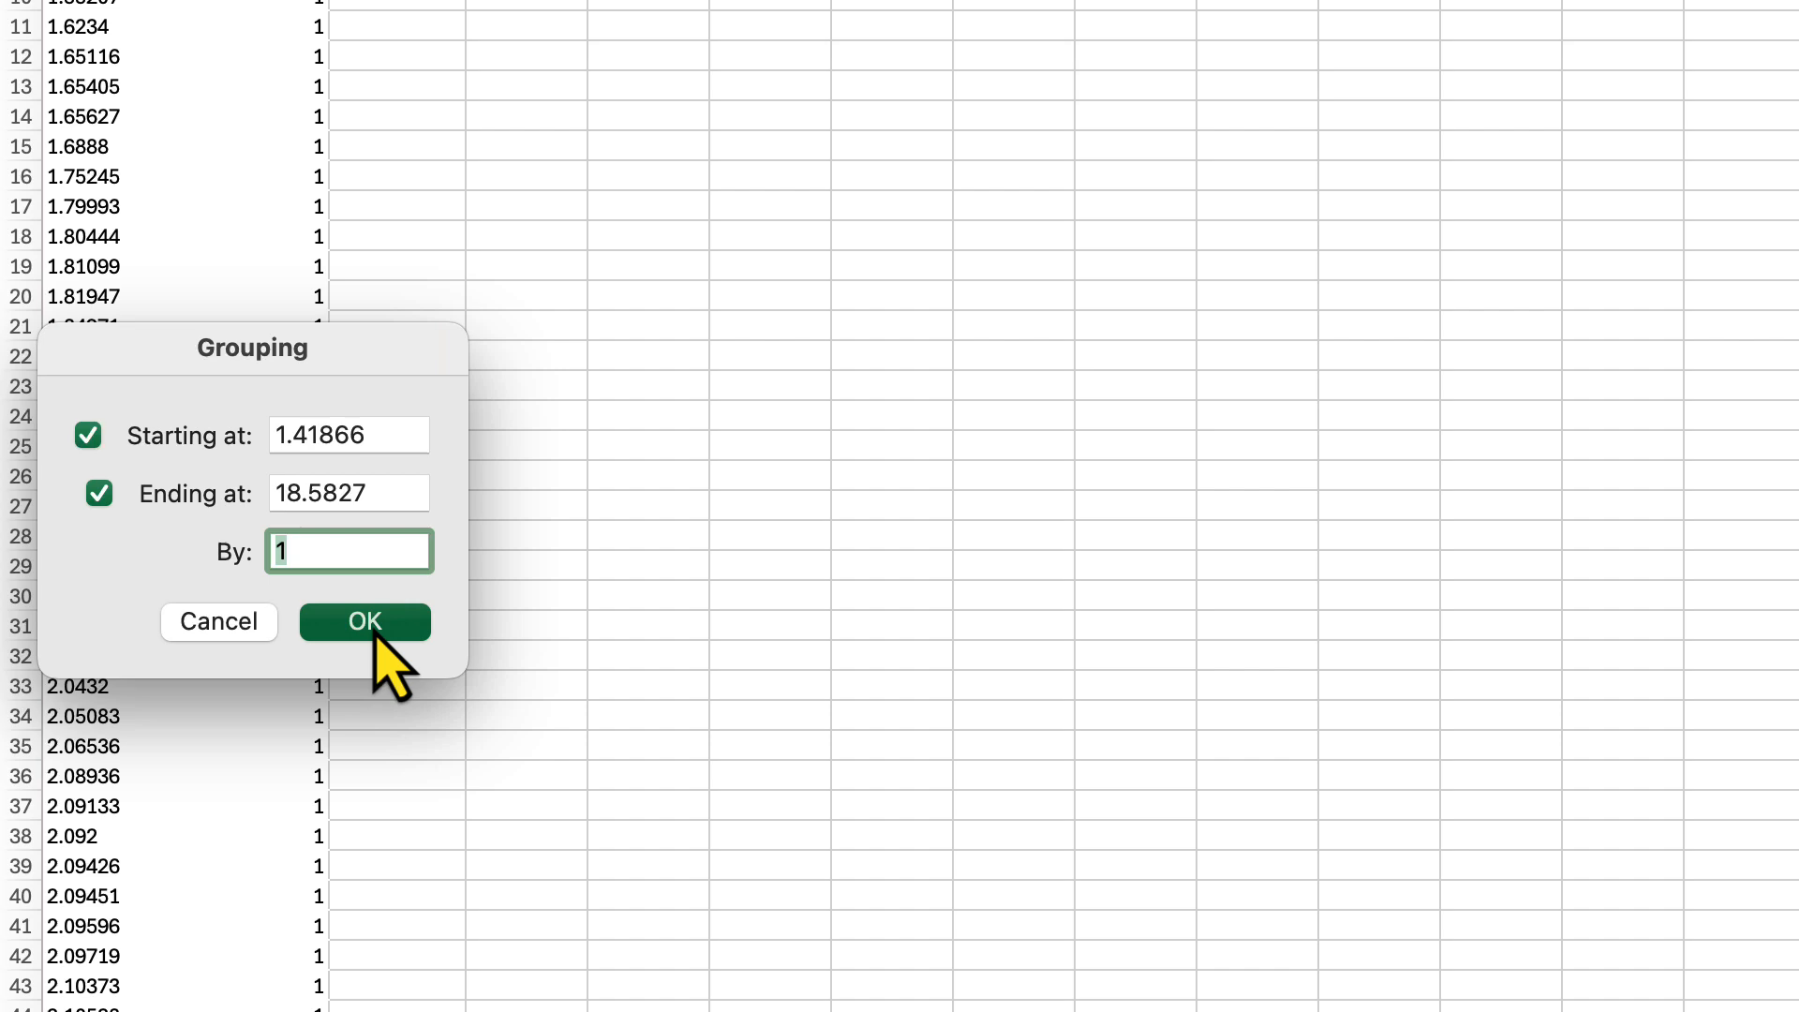
click(430, 630)
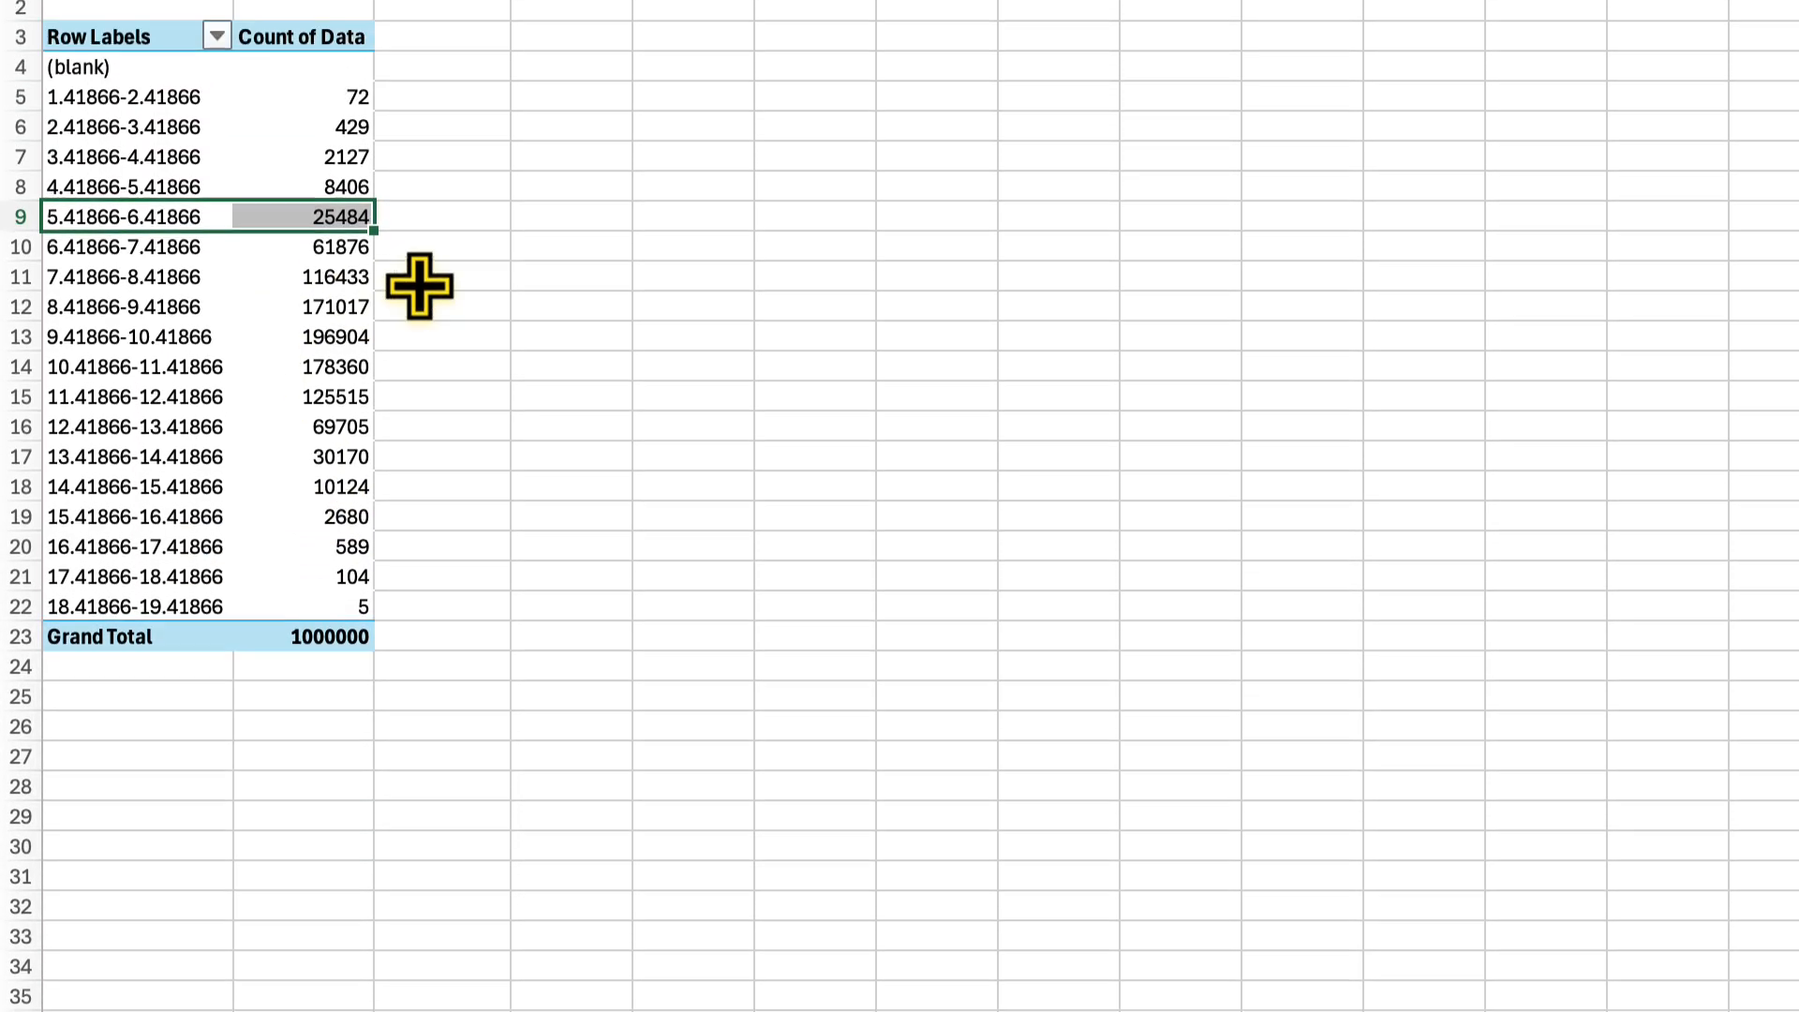
Try to regroup the pivot table's row labels starting at 1 and ending at 20 in intervals of 1
click(468, 33)
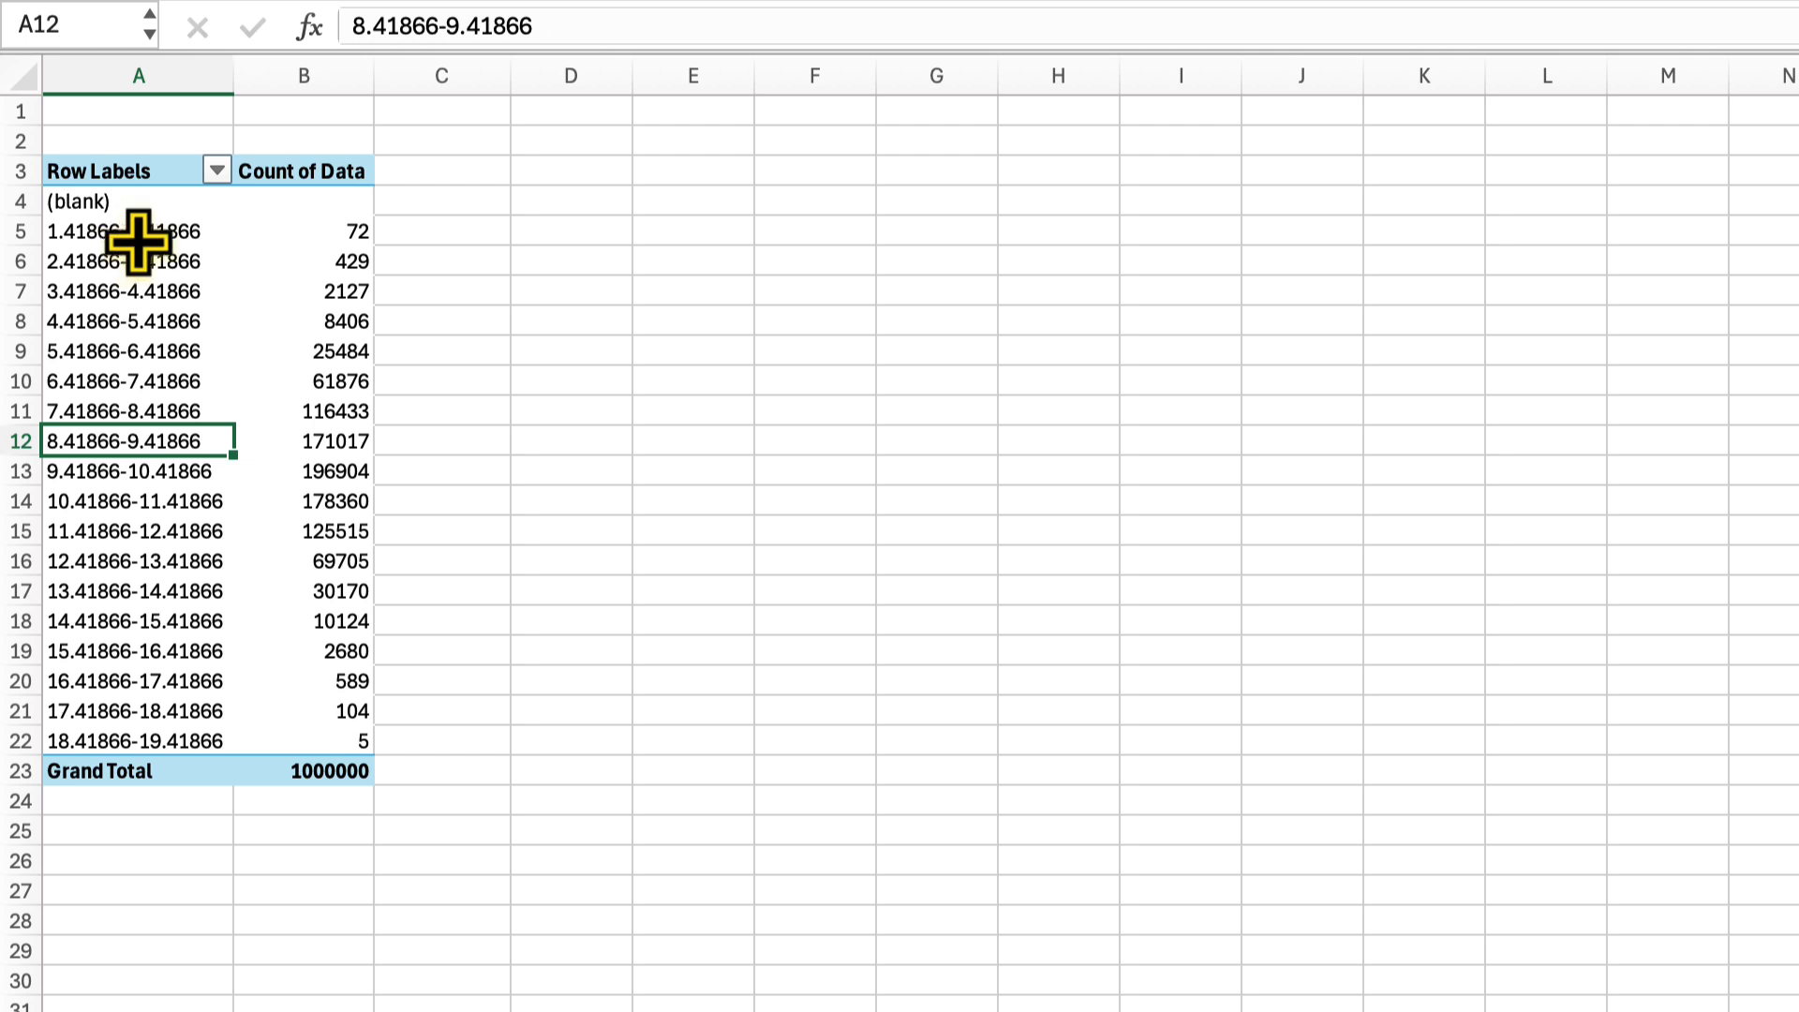
right_click(133, 448)
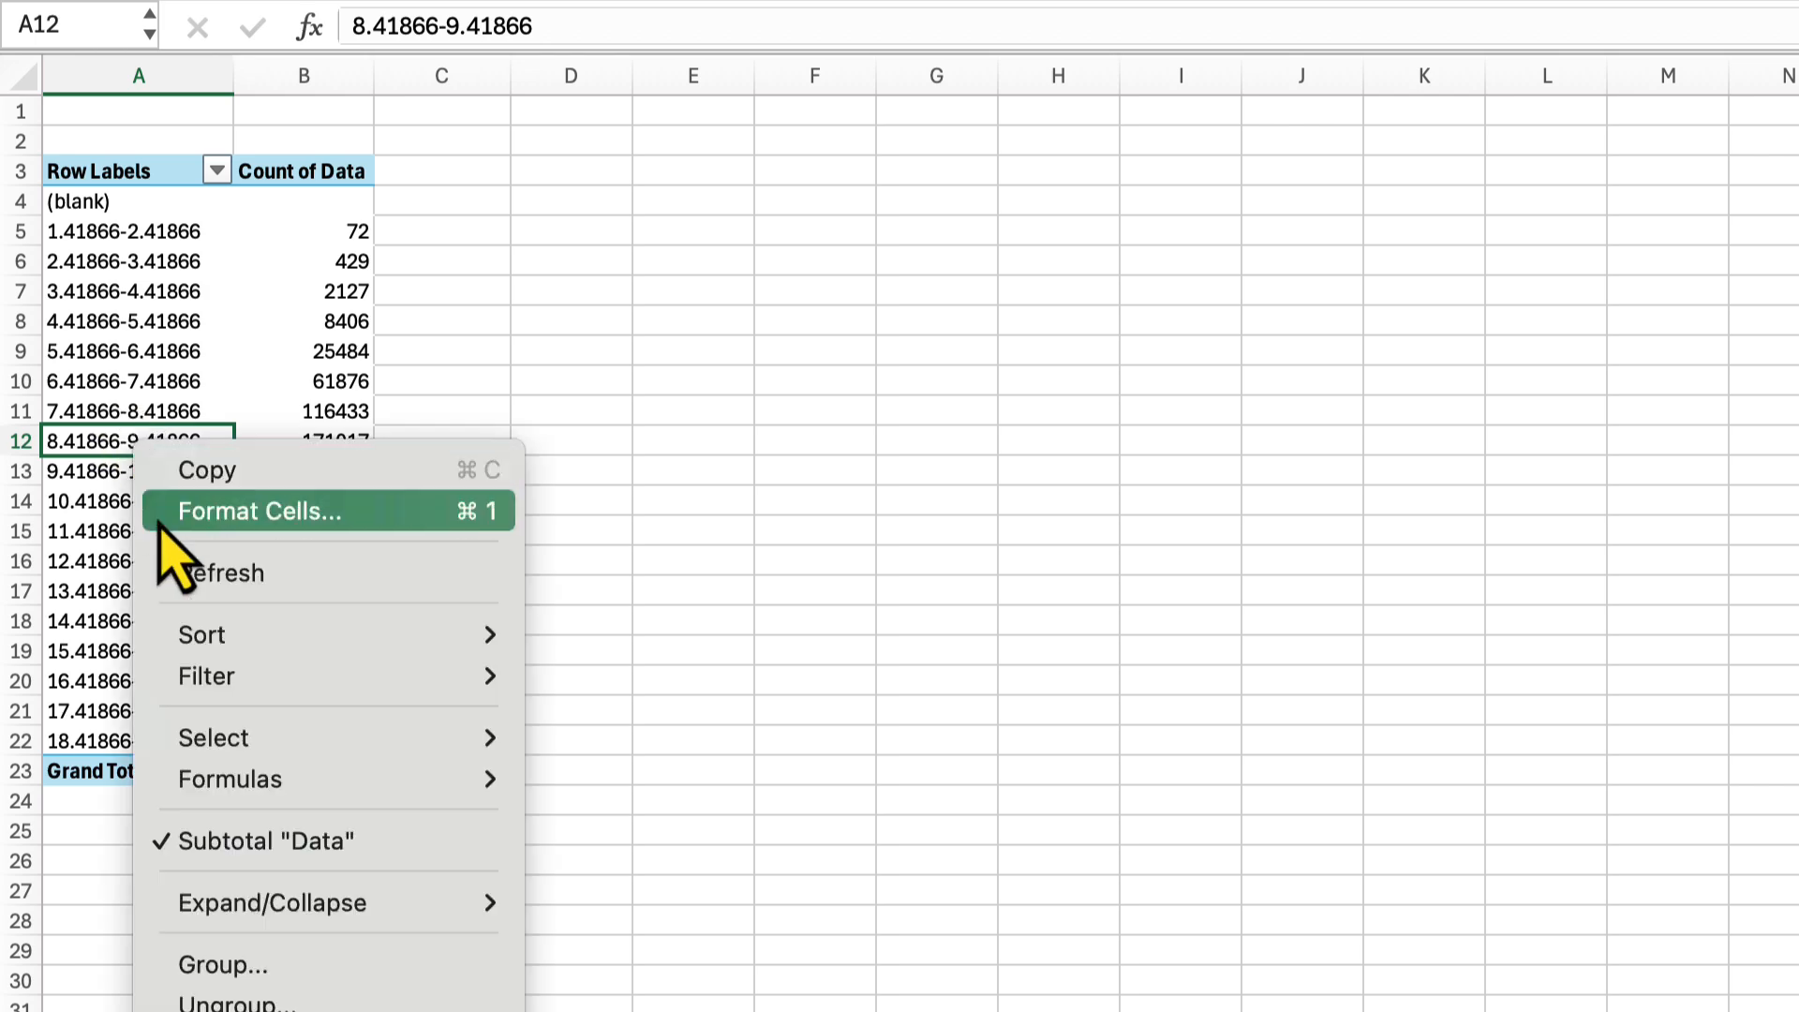
click(223, 964)
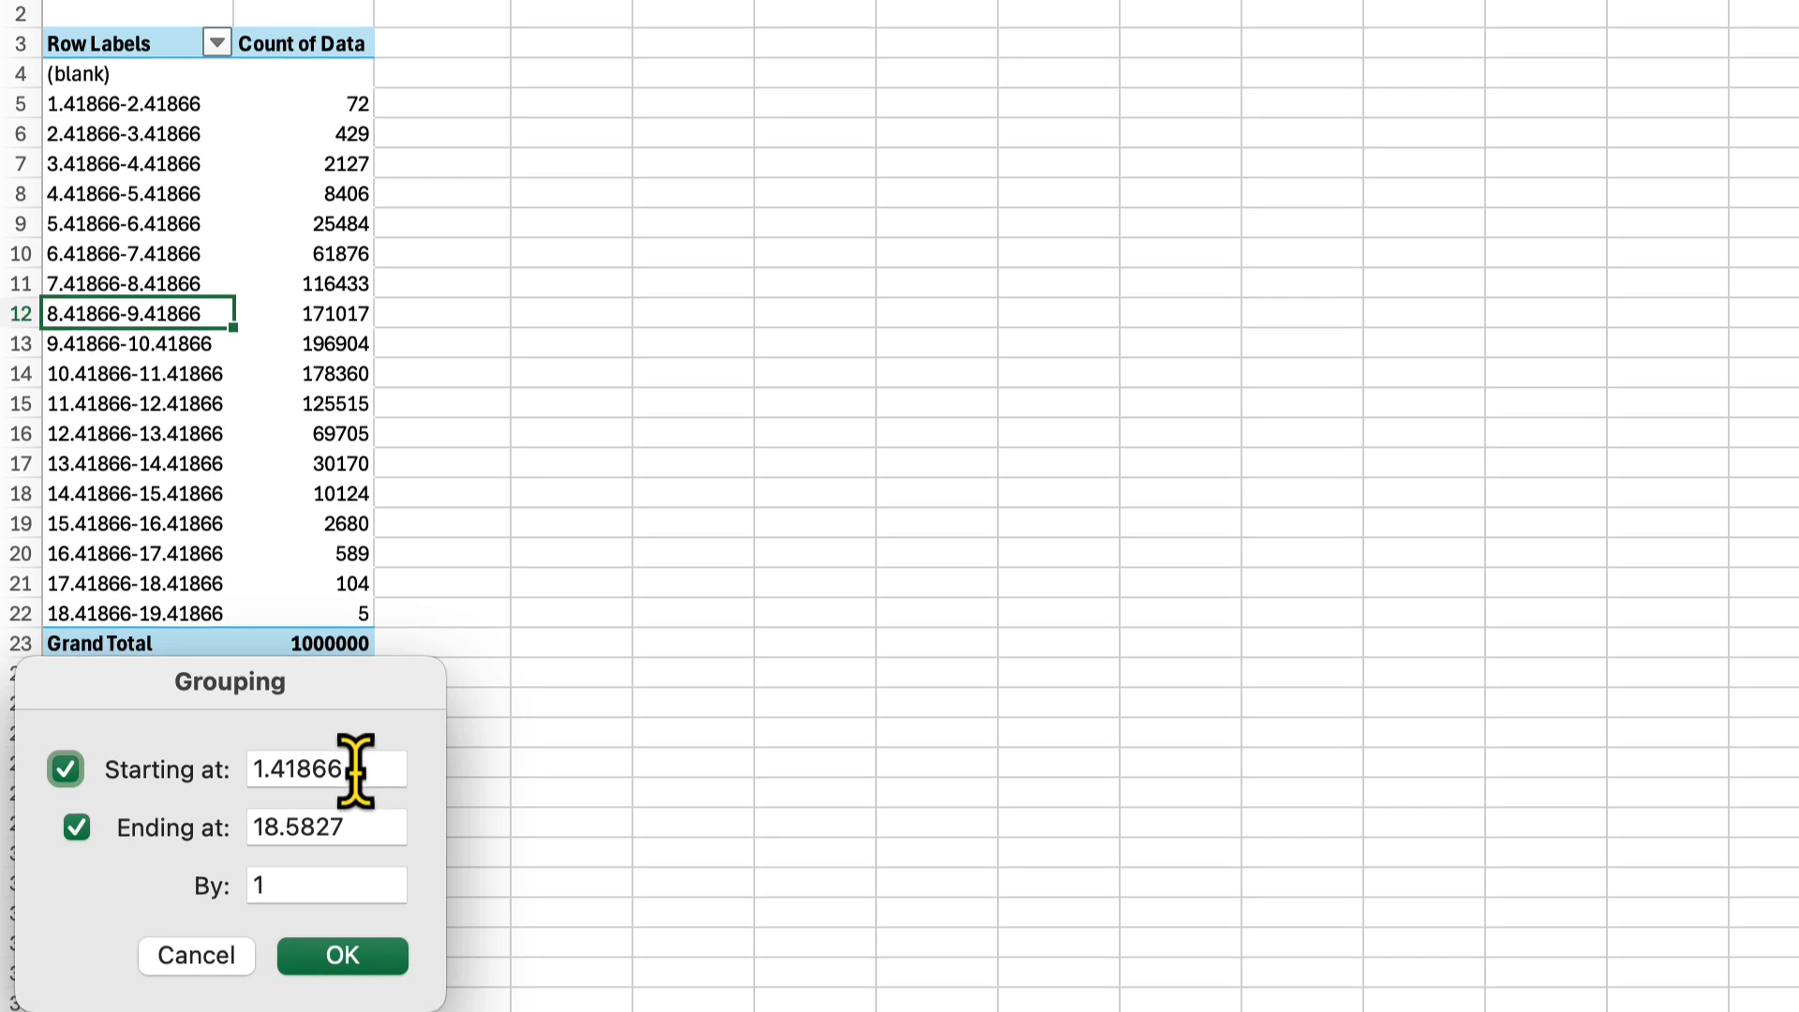
key(Tab)
text(0)
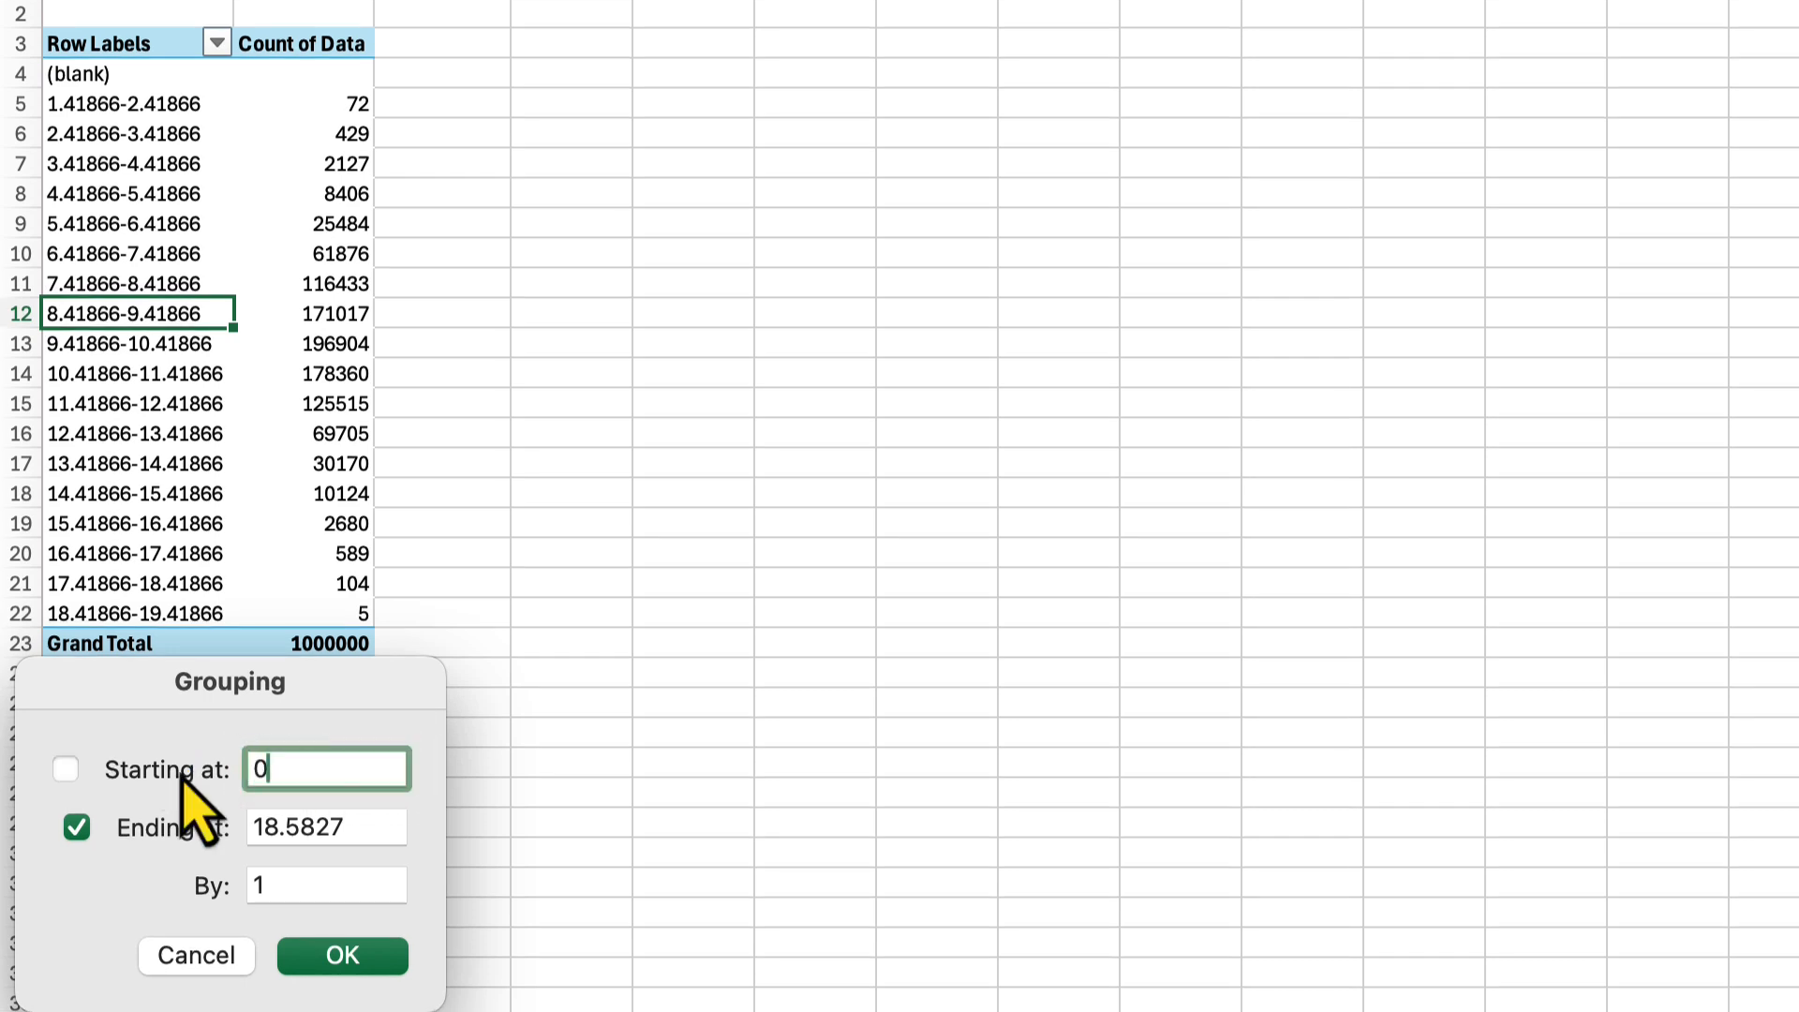
click(374, 828)
drag(374, 831, 76, 837)
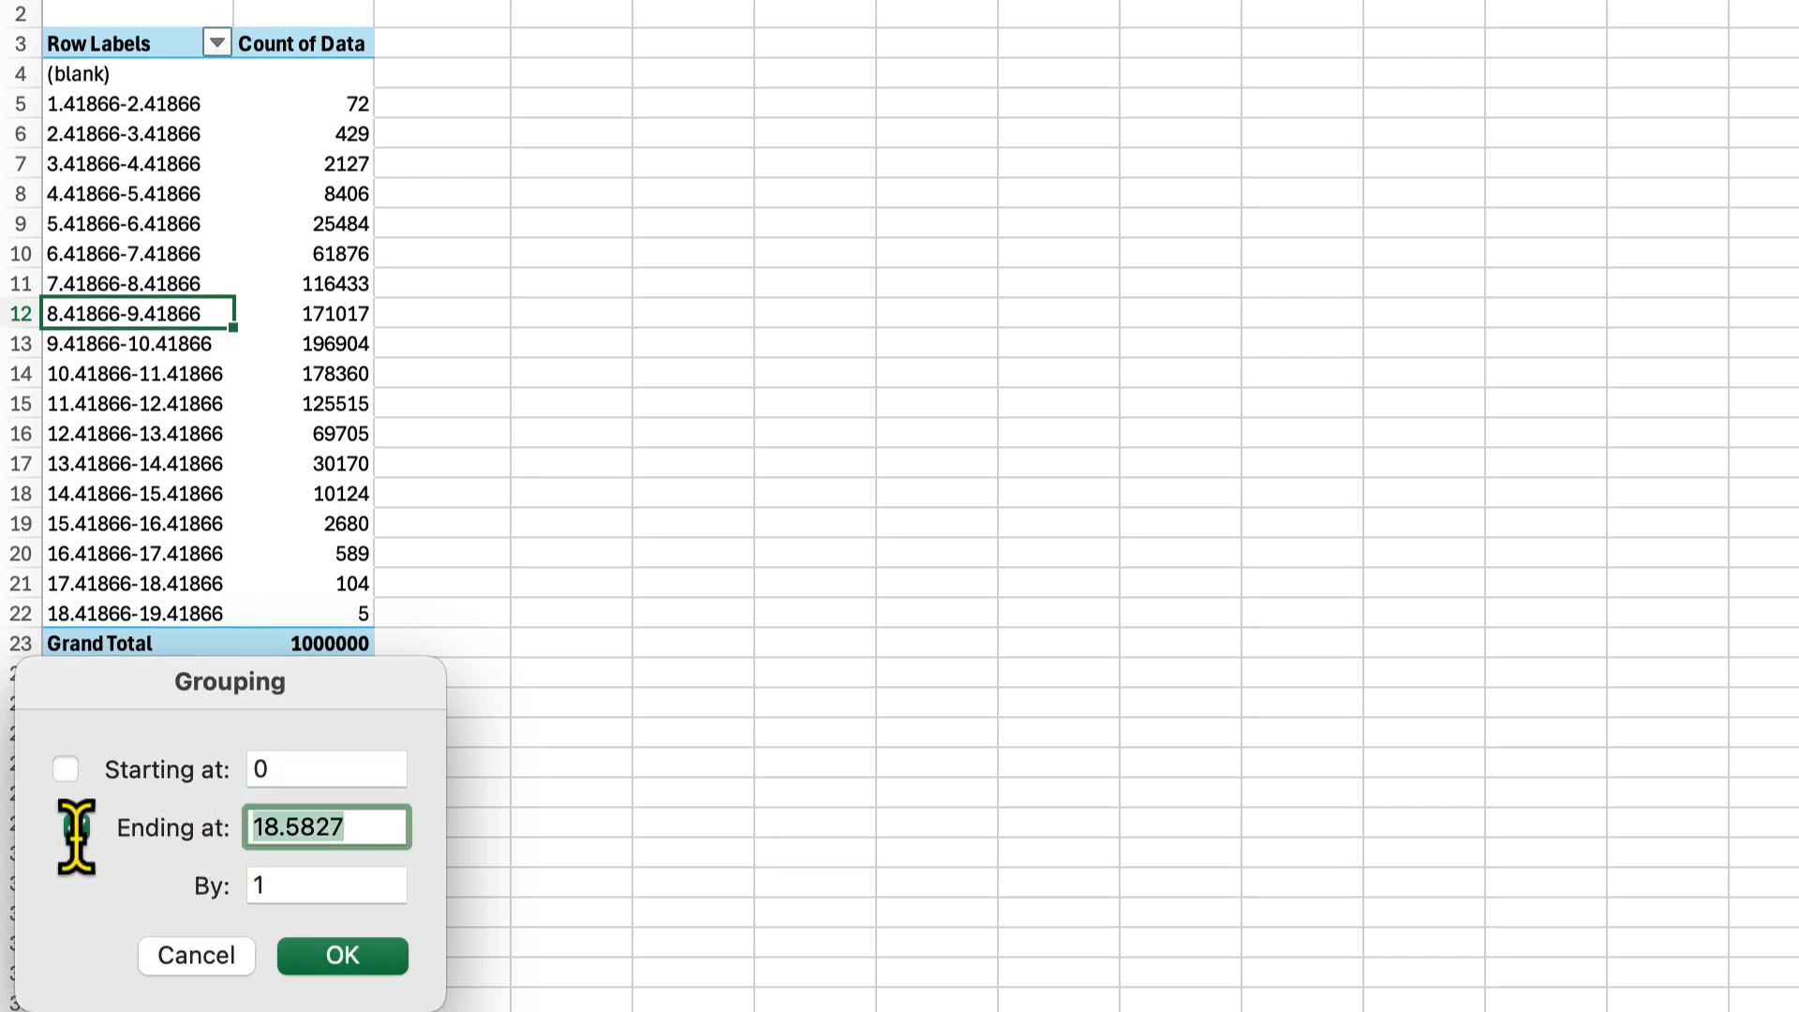
text(20)
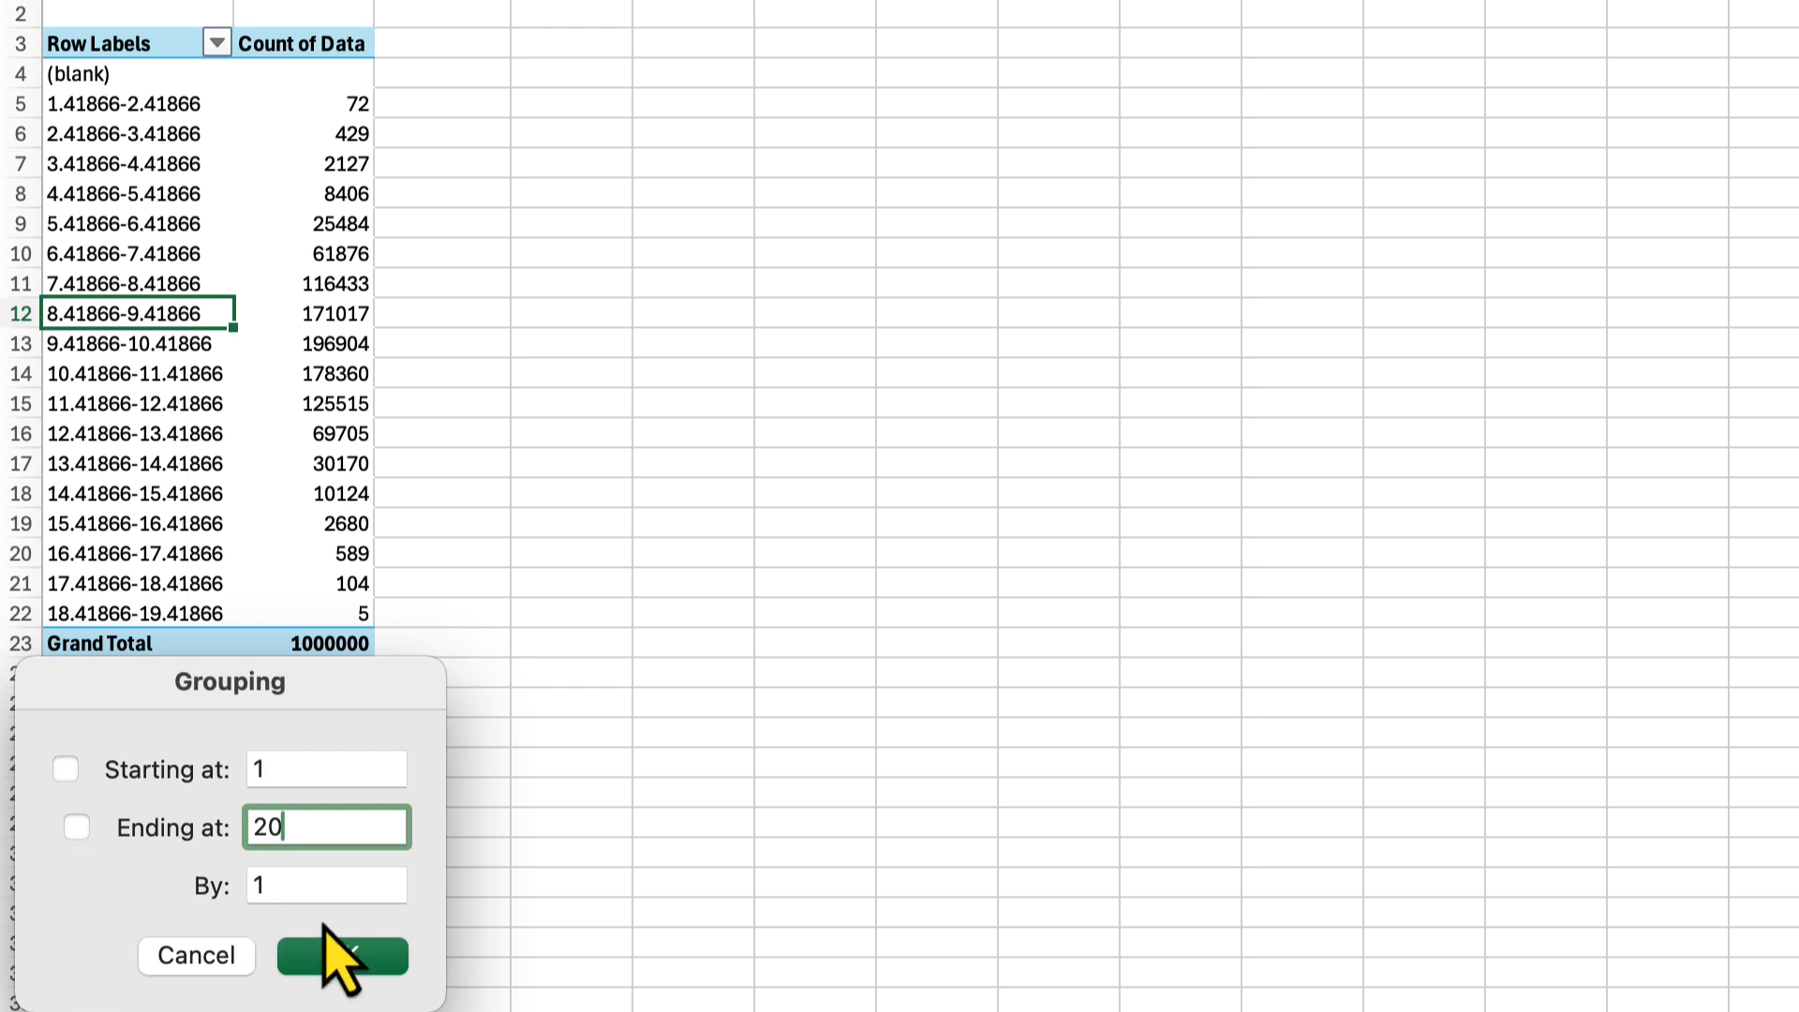
click(337, 969)
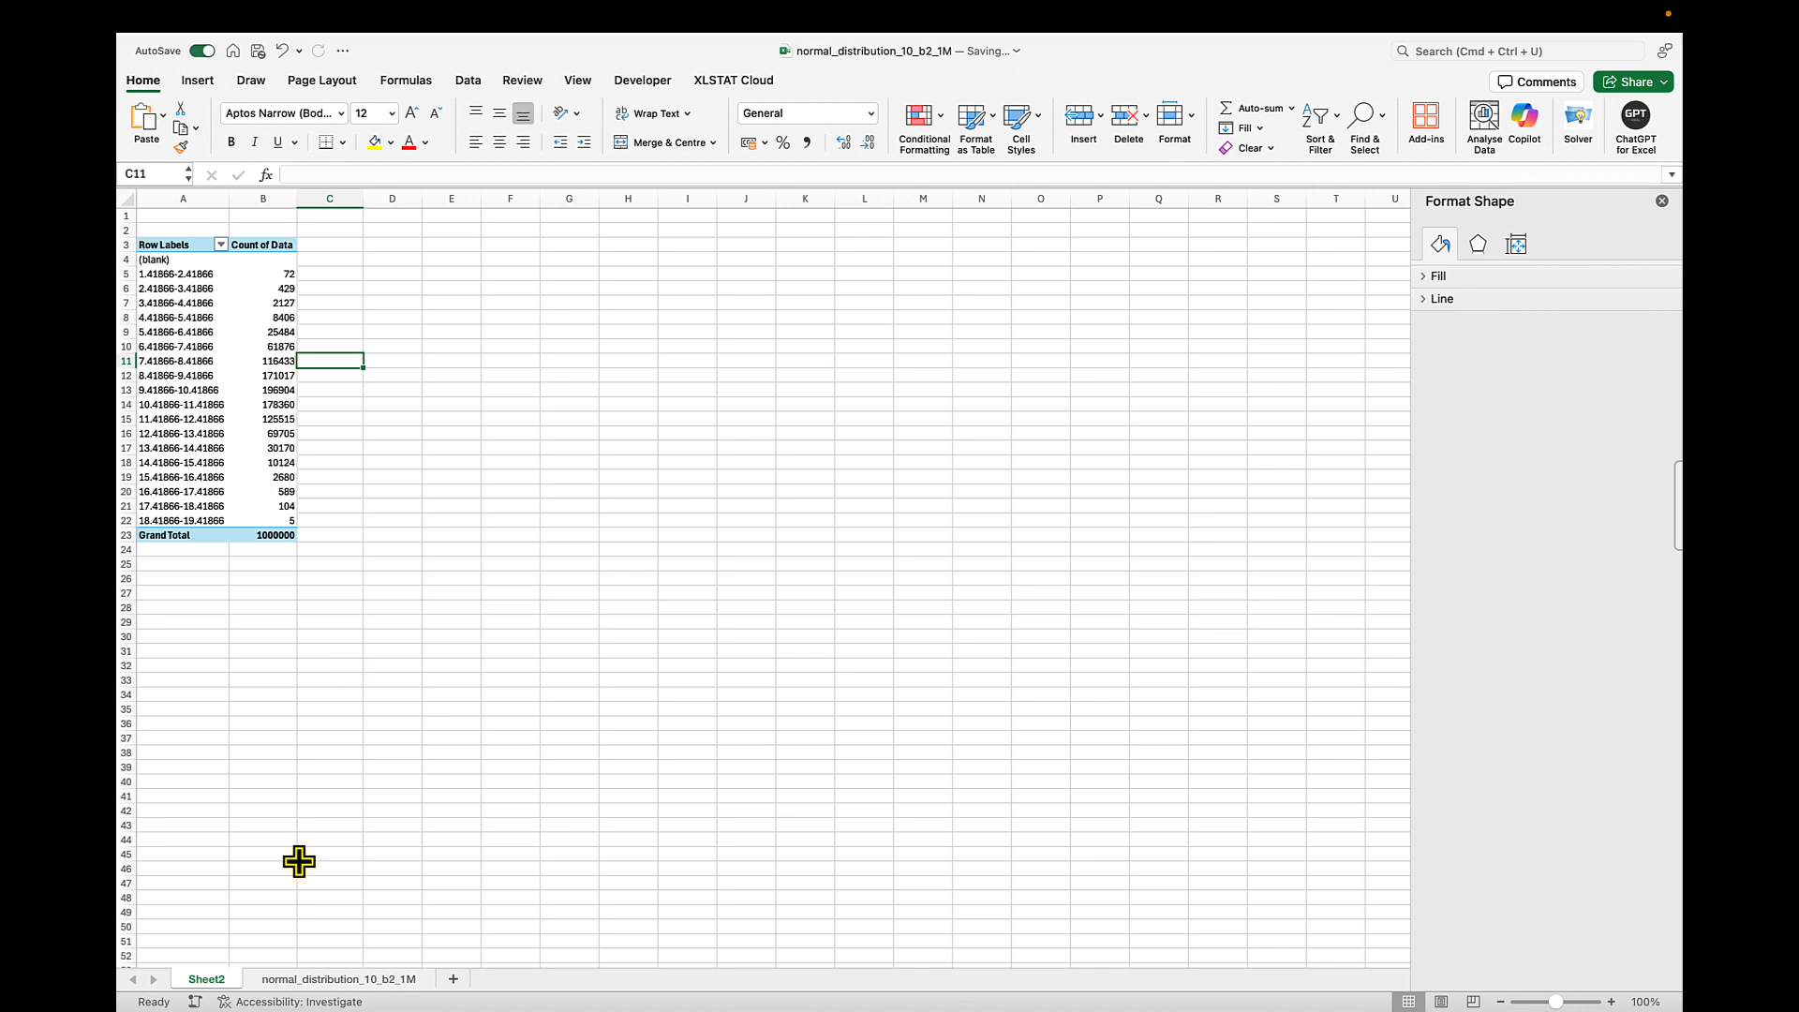
Compare the histogram on the normal_distribution_10_b2_1M sheet with the grouped pivot table counts on Sheet2
click(330, 980)
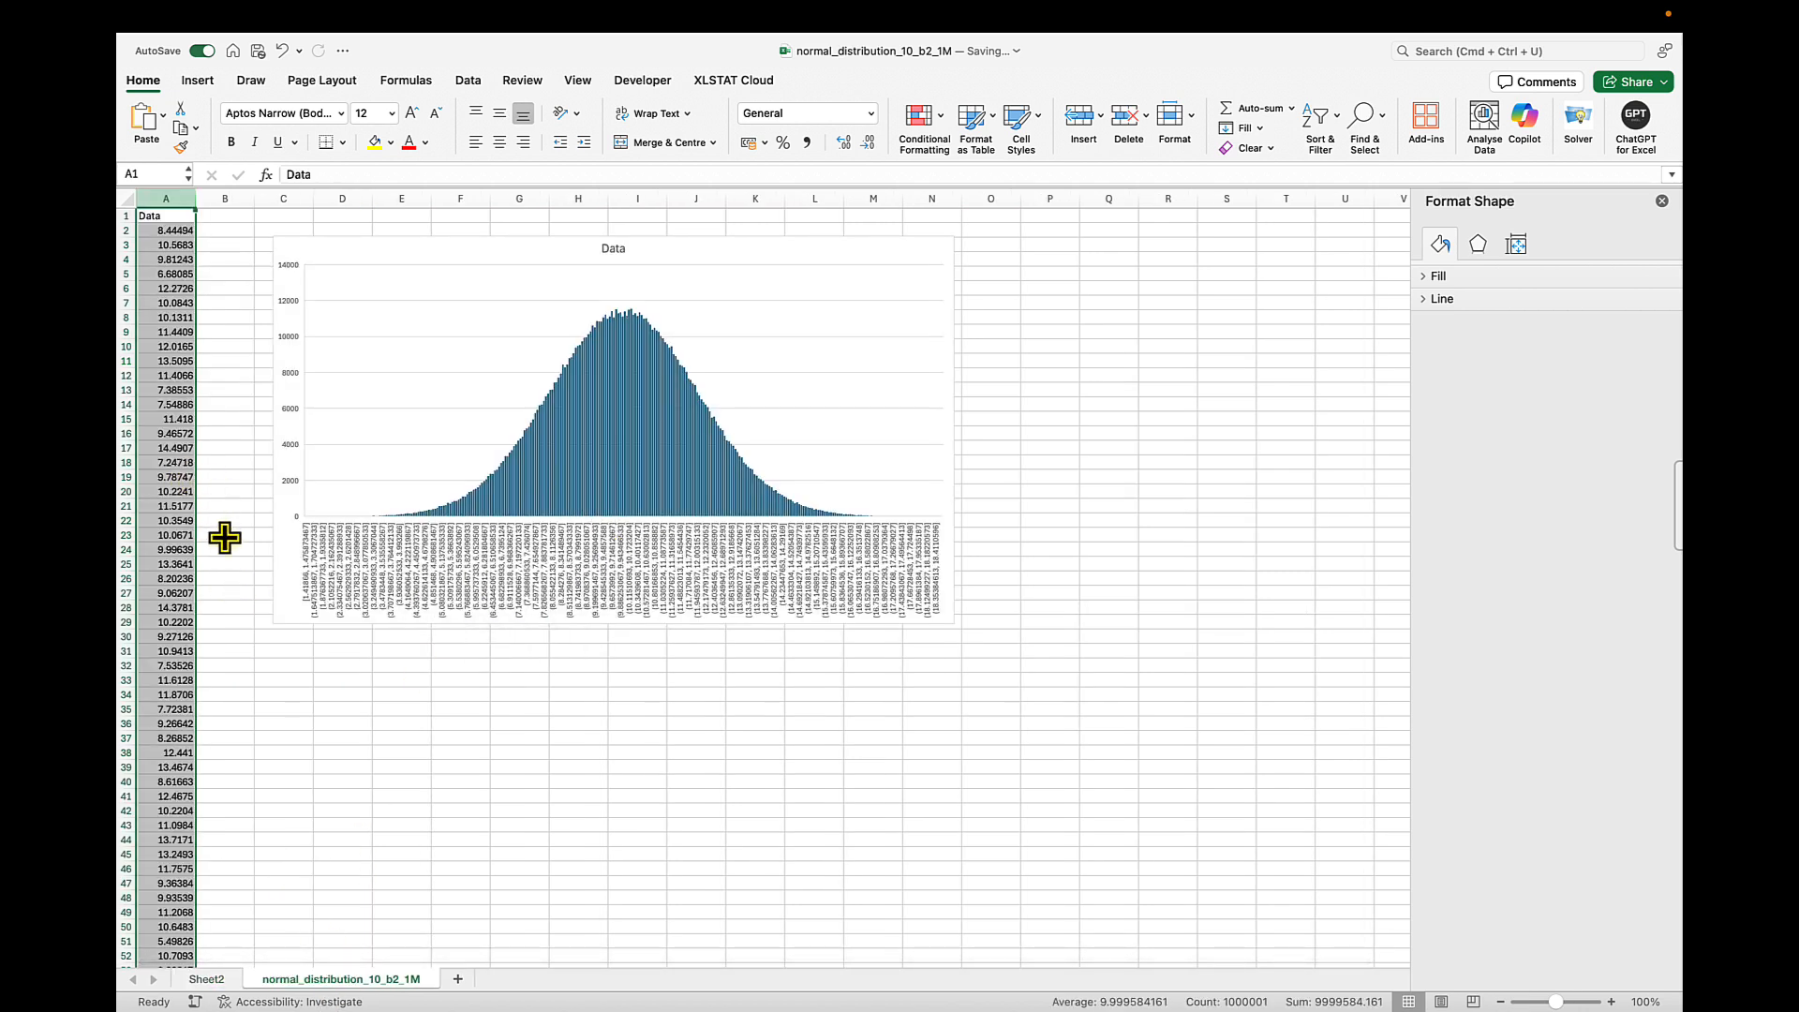
click(223, 979)
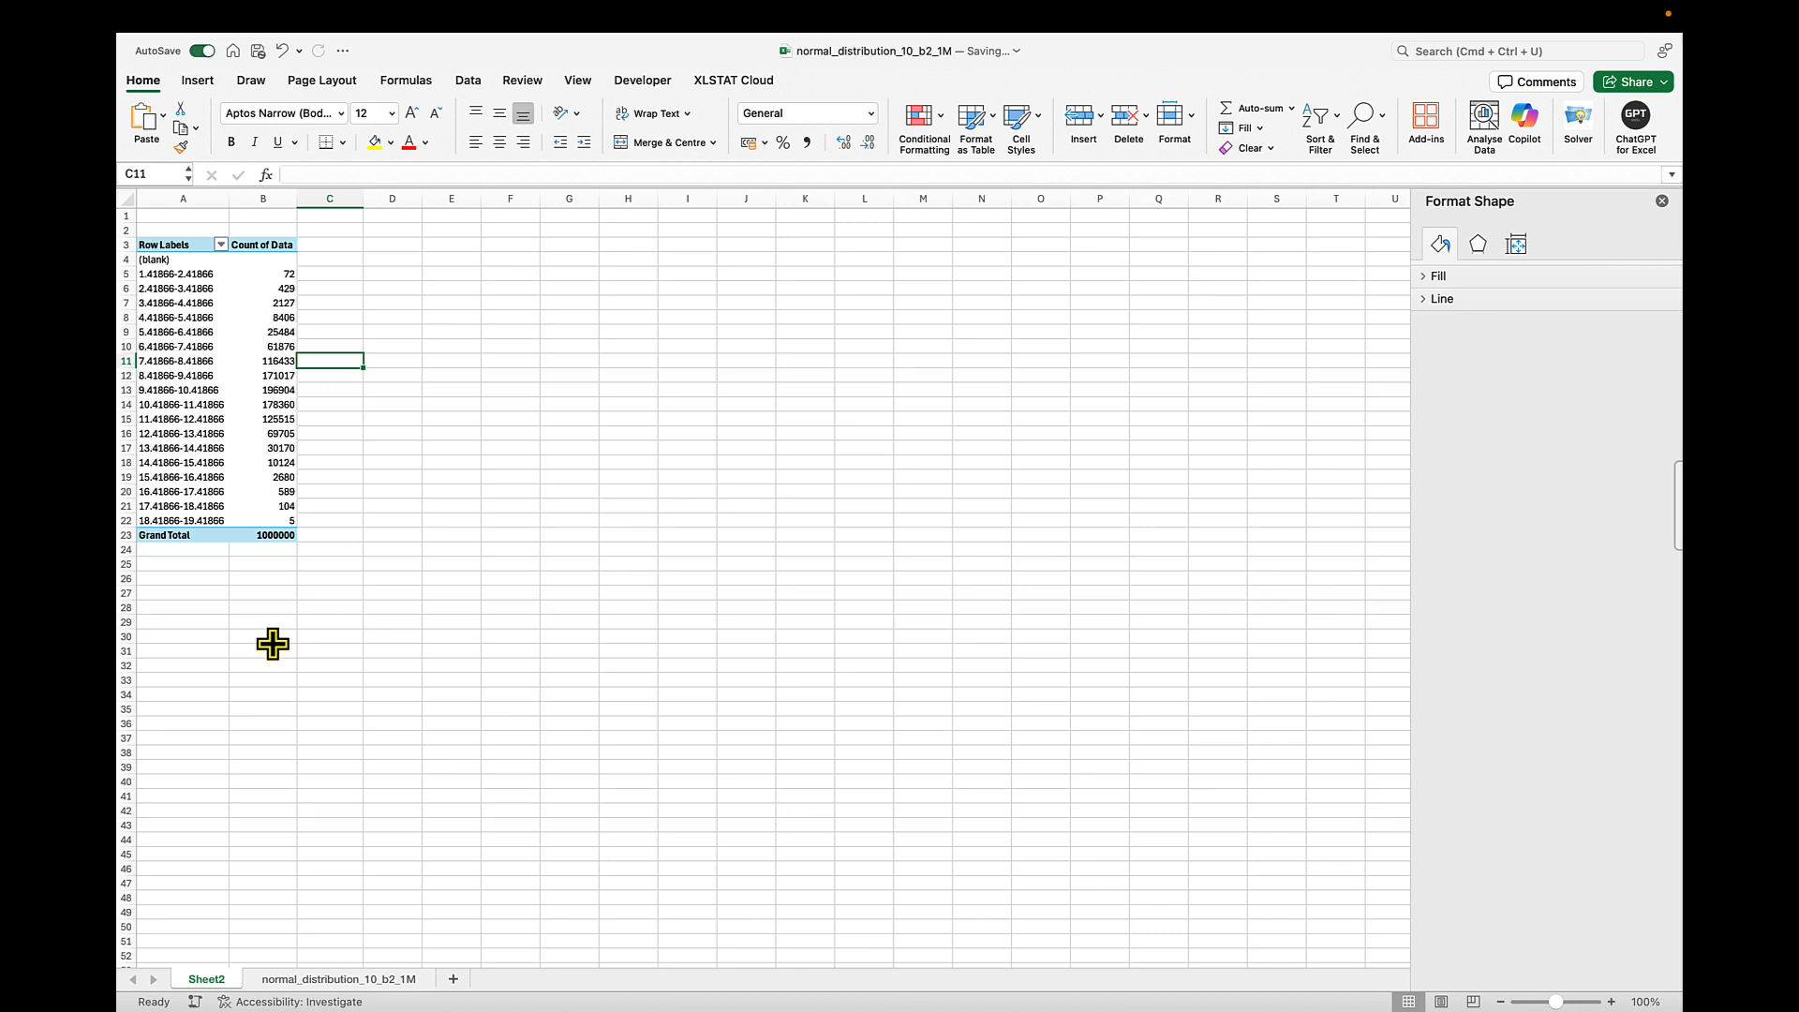
click(286, 979)
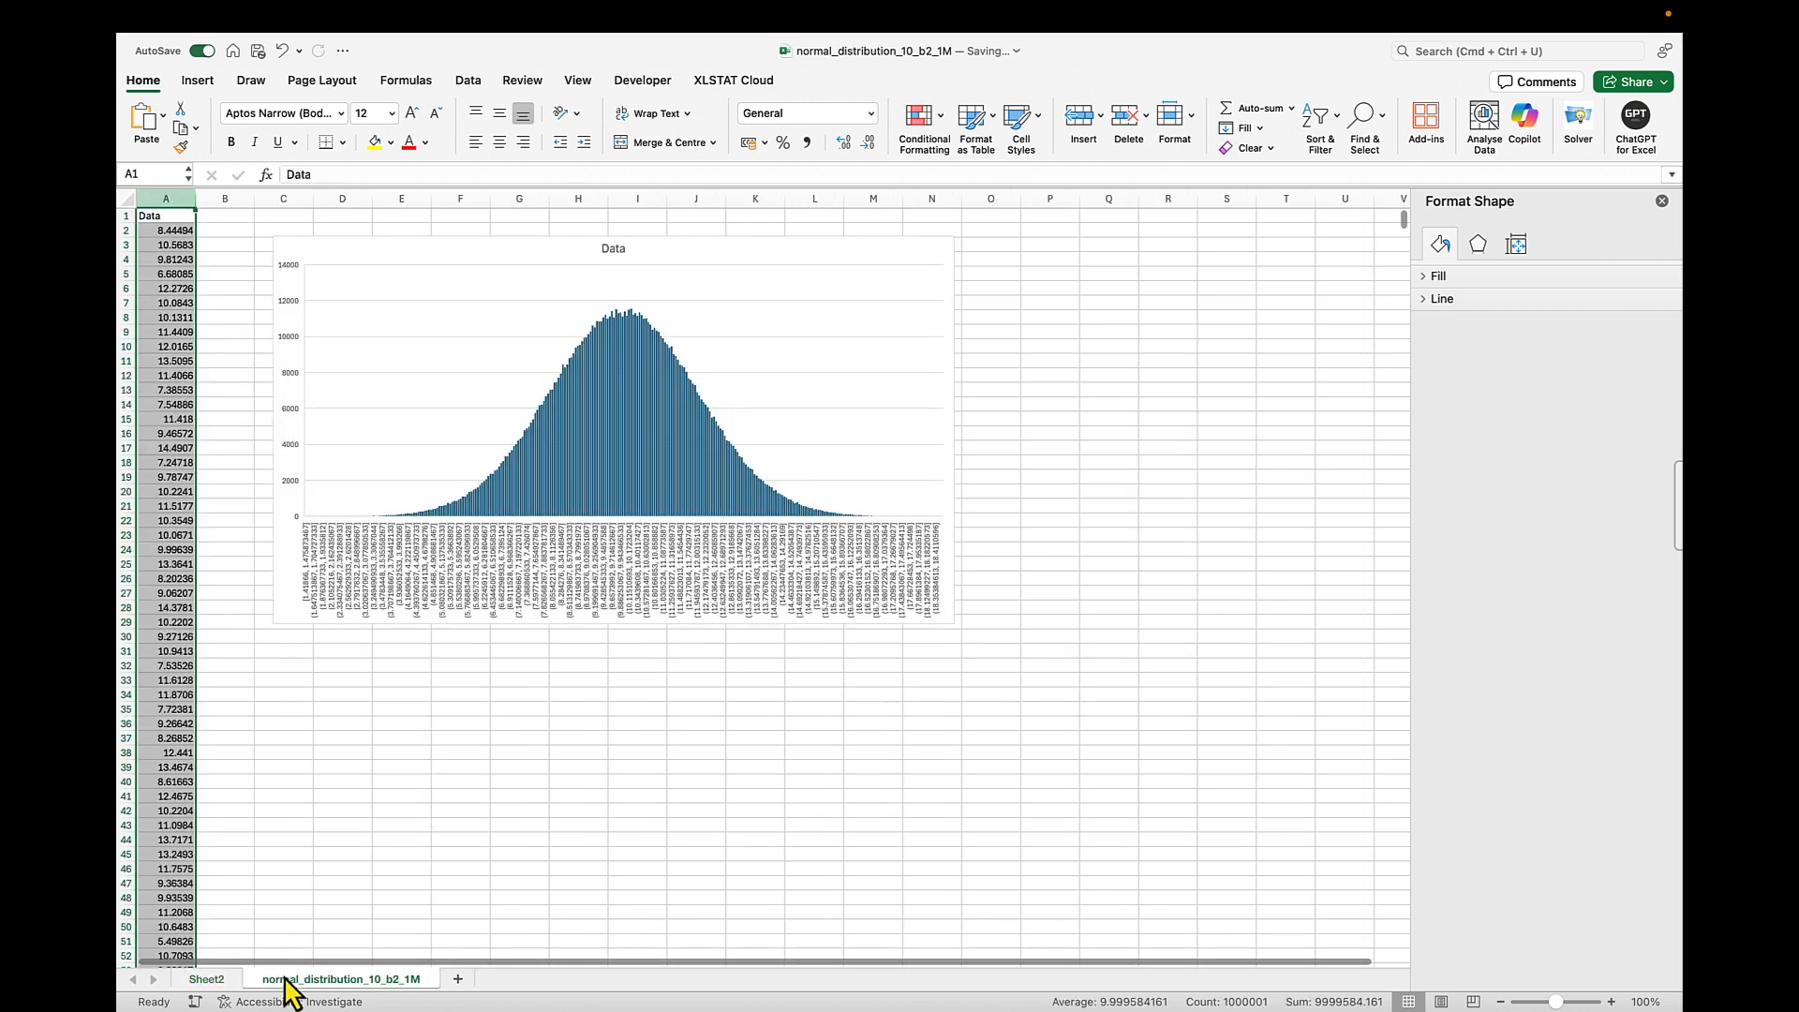